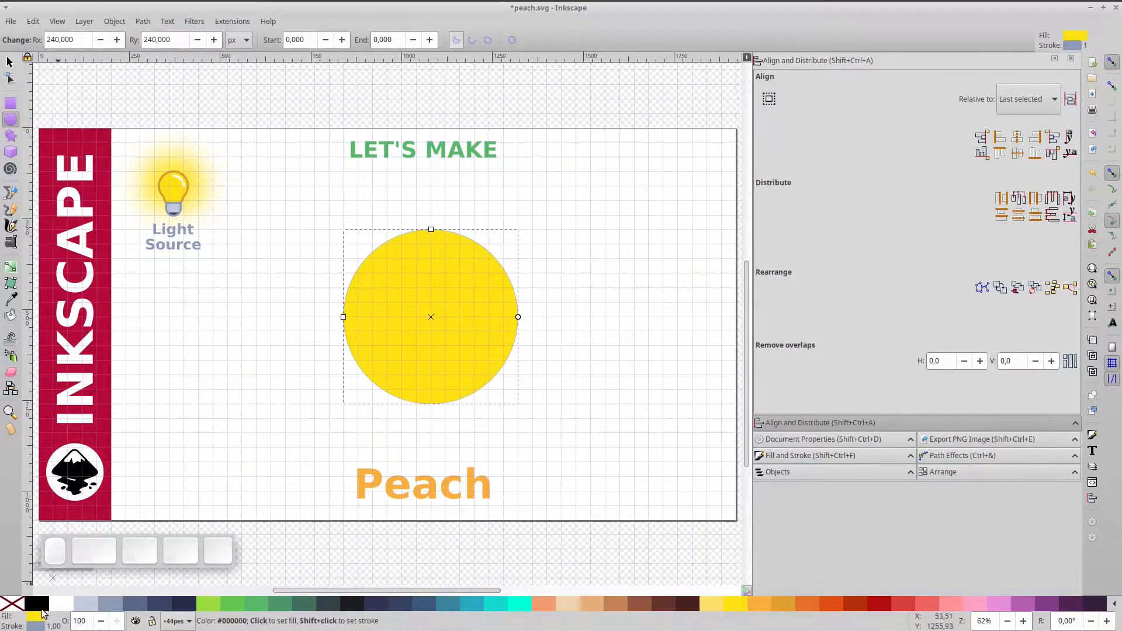
# - Give the circle an orange #FCAF3E fill and a black stroke 20 px wide
pyautogui.click(753, 604)
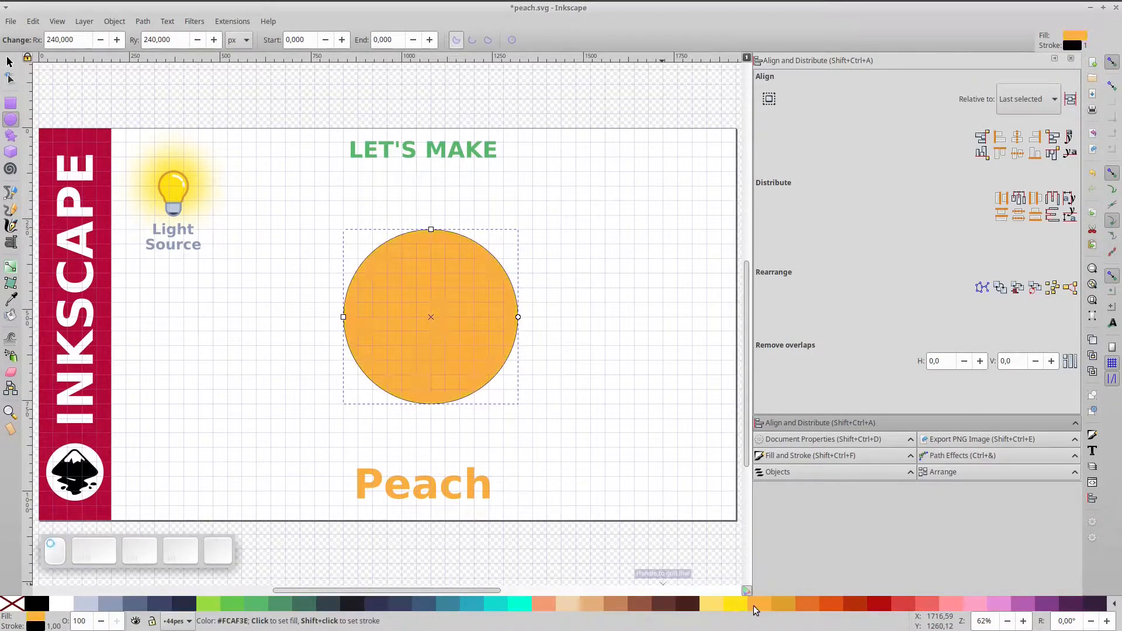
pyautogui.click(865, 453)
pyautogui.moveTo(856, 103); pyautogui.dragTo(855, 103)
pyautogui.write('20')
pyautogui.press('Return')
pyautogui.click(9, 61)
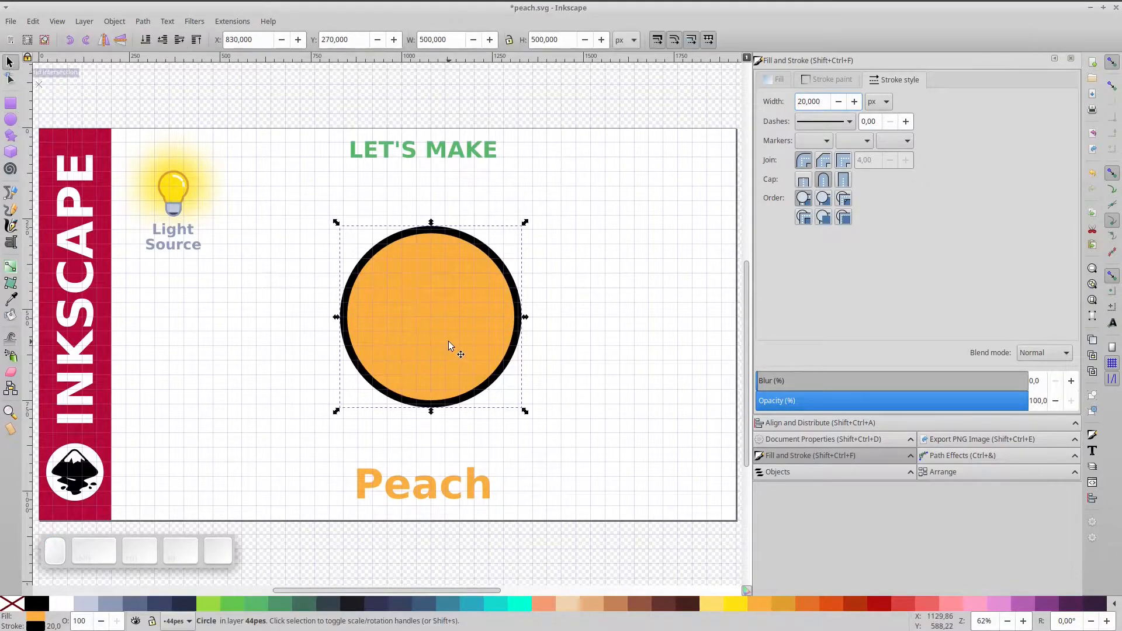
# - Duplicate the circle with a sideways offset, unite both circles, and narrow the united shape to about 536 px wide
pyautogui.hotkey('ctrl', 'd')
pyautogui.moveTo(412, 322); pyautogui.dragTo(444, 327)
pyautogui.keyDown('shift'); pyautogui.click(351, 318); pyautogui.keyUp('shift')
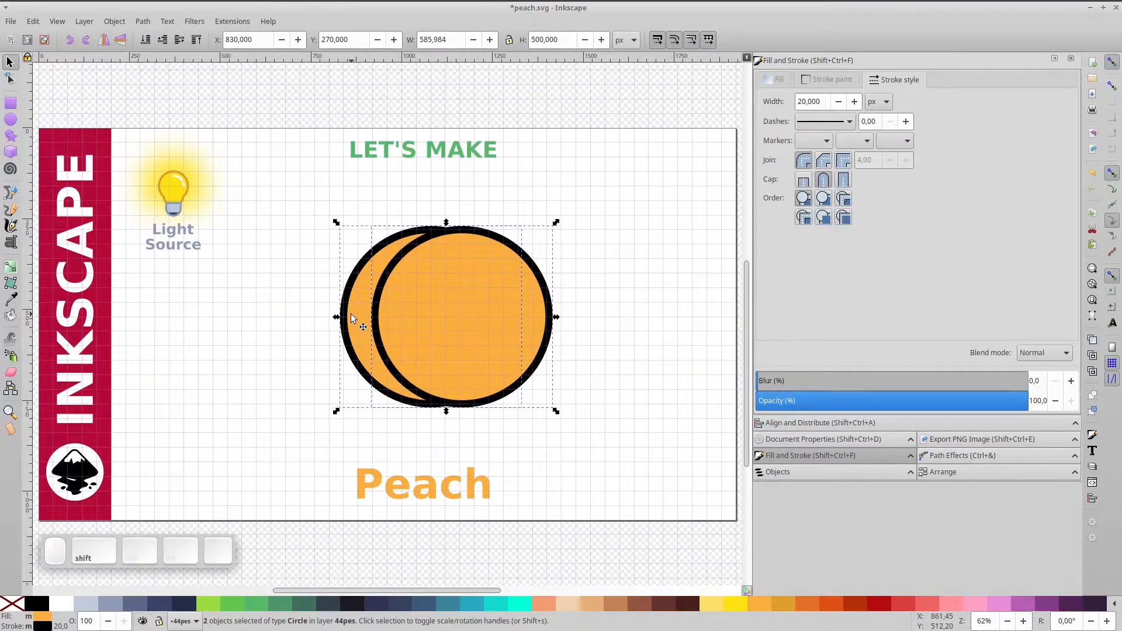
pyautogui.hotkey('ctrl', '+')
pyautogui.moveTo(560, 317); pyautogui.dragTo(540, 318)
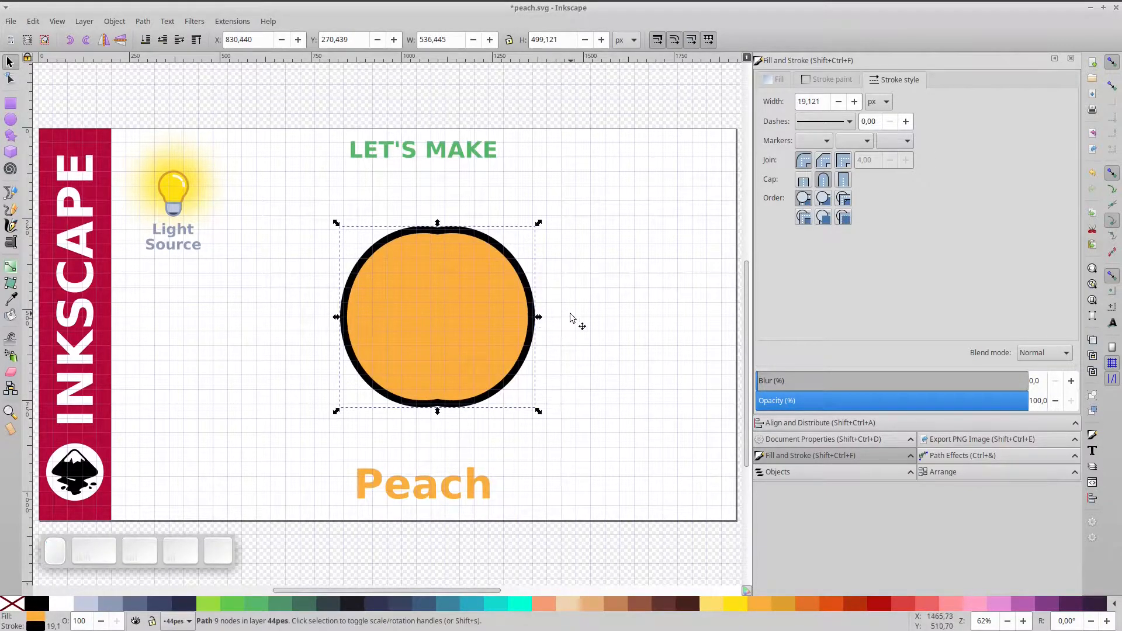
# - Duplicate the peach shape twice, offsetting one copy up and left towards the light source and leaving the other in place
pyautogui.click(153, 197)
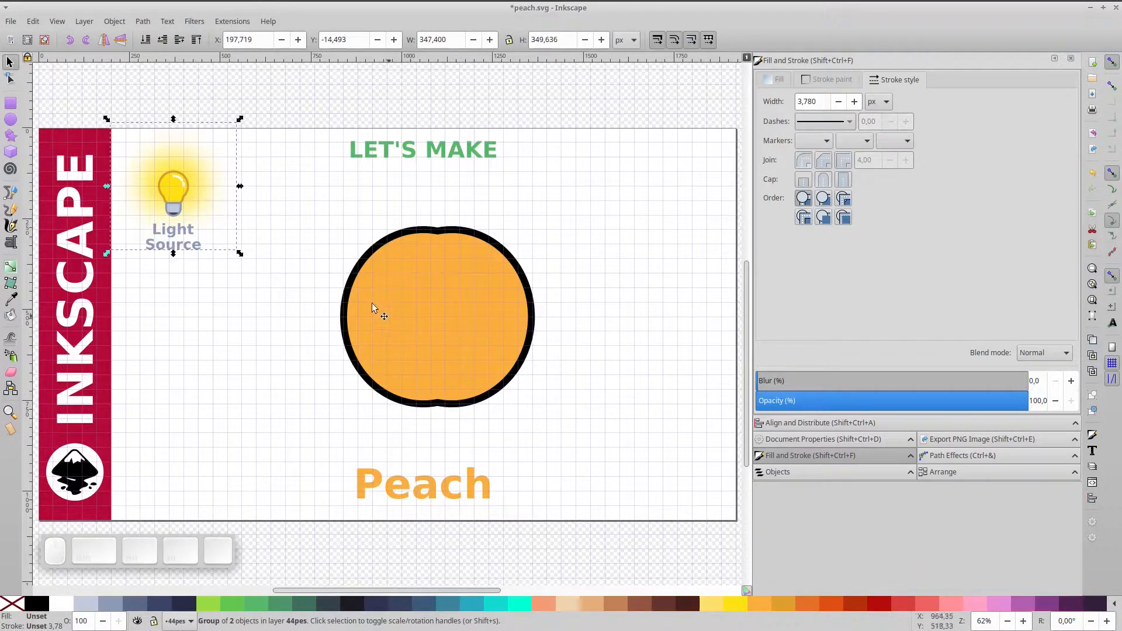
pyautogui.click(509, 329)
pyautogui.hotkey('ctrl', 'd')
pyautogui.moveTo(511, 340); pyautogui.dragTo(492, 339)
pyautogui.click(508, 366)
pyautogui.hotkey('ctrl', 'd')
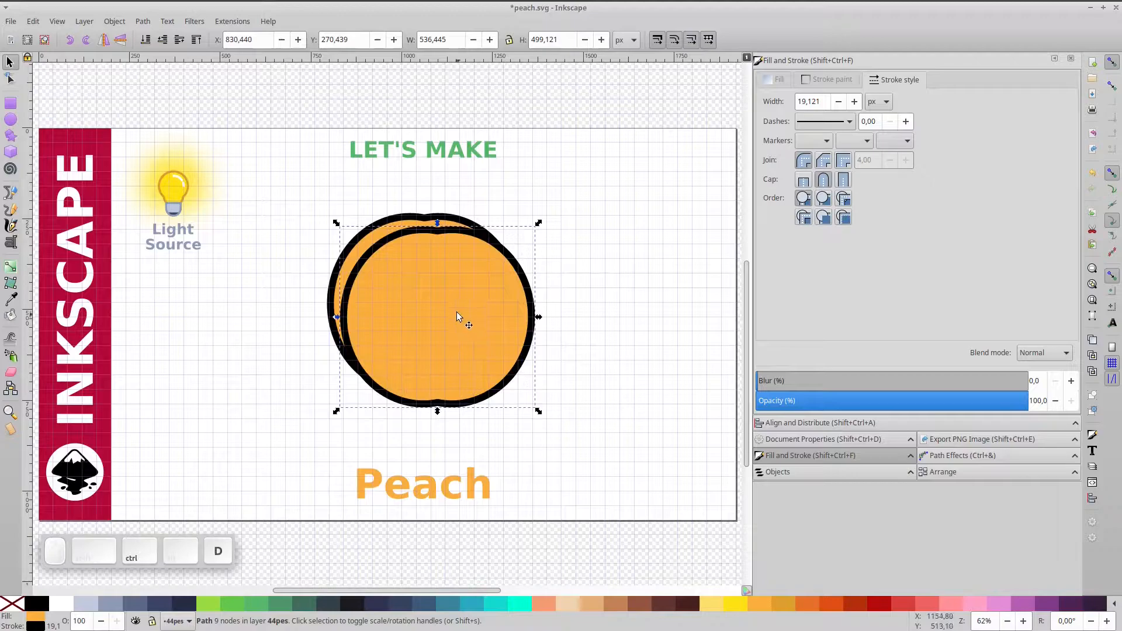
# - Raise the offset copy to the top and subtract it from the in-place copy to form a lower-right shadow crescent
pyautogui.click(393, 224)
pyautogui.click(197, 42)
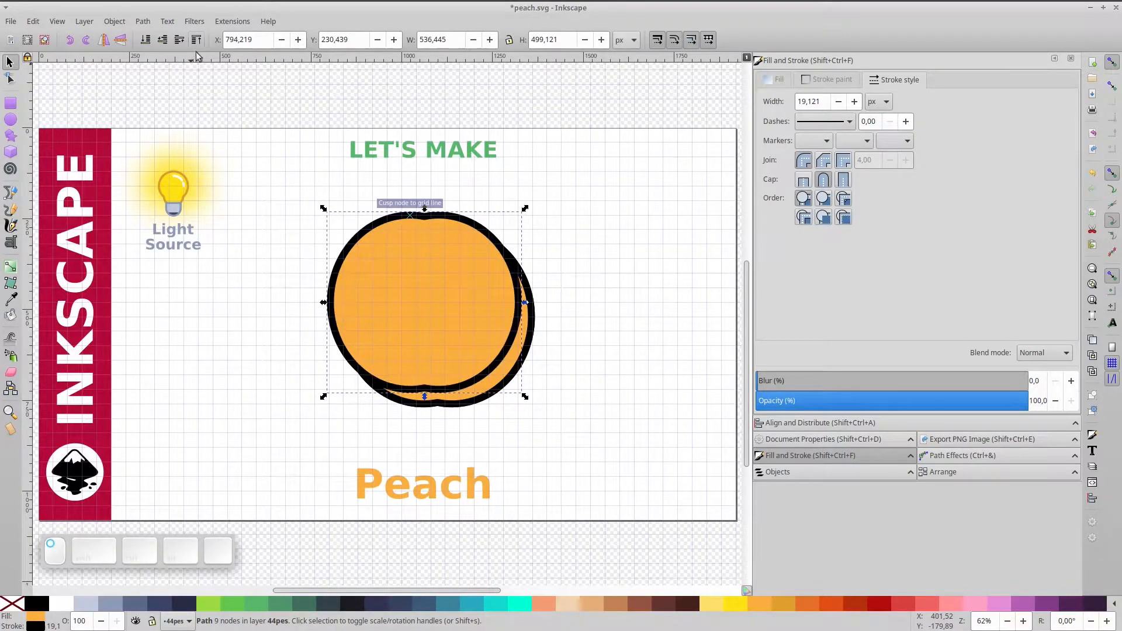
pyautogui.keyDown('shift'); pyautogui.click(508, 374); pyautogui.keyUp('shift')
pyautogui.press('ctrl+KP_Subtract')
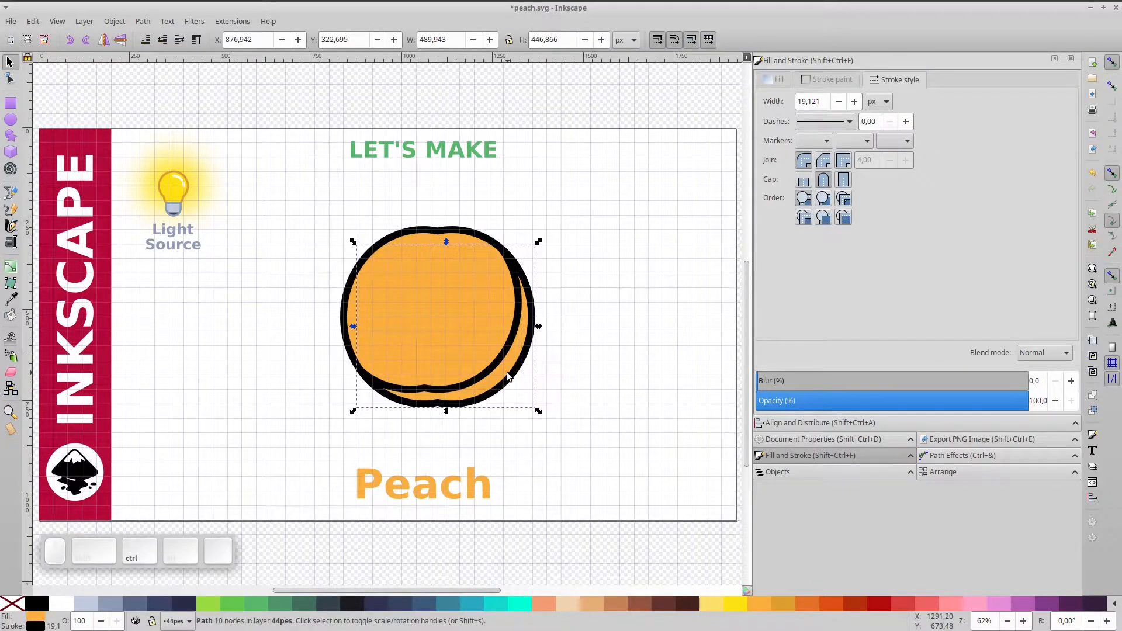
# - Remove the shadow crescent's stroke and fill it with black at an alpha of 20
pyautogui.keyDown('shift'); pyautogui.click(12, 604); pyautogui.keyUp('shift')
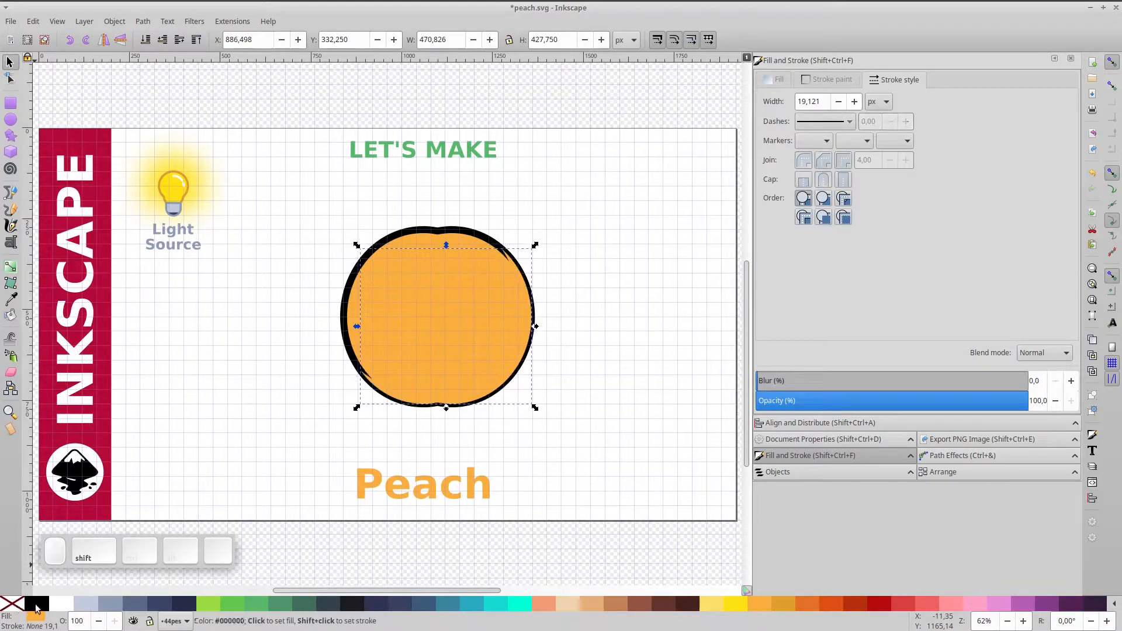
pyautogui.click(36, 606)
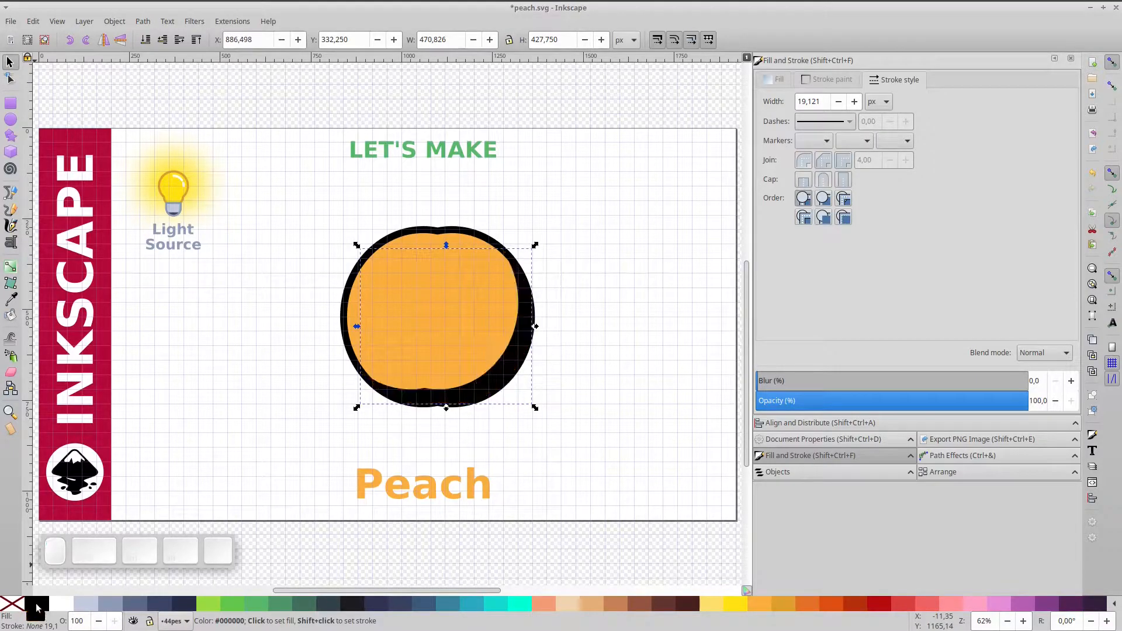
pyautogui.click(777, 82)
pyautogui.moveTo(1001, 212); pyautogui.dragTo(814, 212)
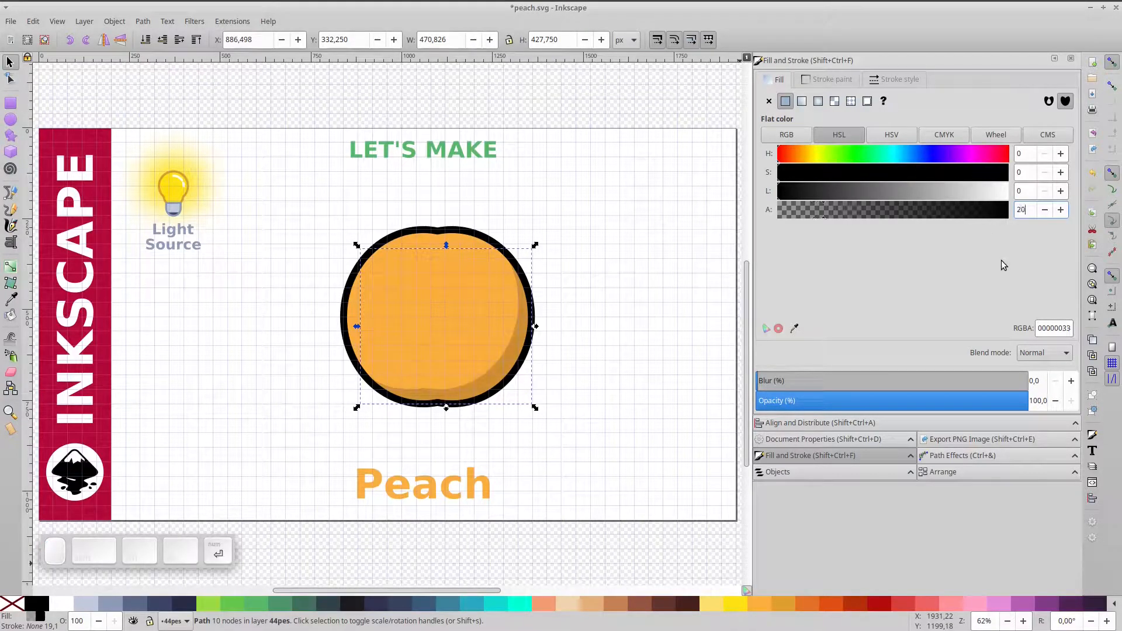
# - Subtract a peach copy offset down and right from an in-place copy to form an upper-left highlight crescent
pyautogui.click(455, 325)
pyautogui.moveTo(455, 323)
pyautogui.mouseDown()
pyautogui.moveTo(442, 311)
pyautogui.moveTo(450, 318)
pyautogui.mouseUp()
pyautogui.keyDown('shift'); pyautogui.click(398, 236); pyautogui.keyUp('shift')
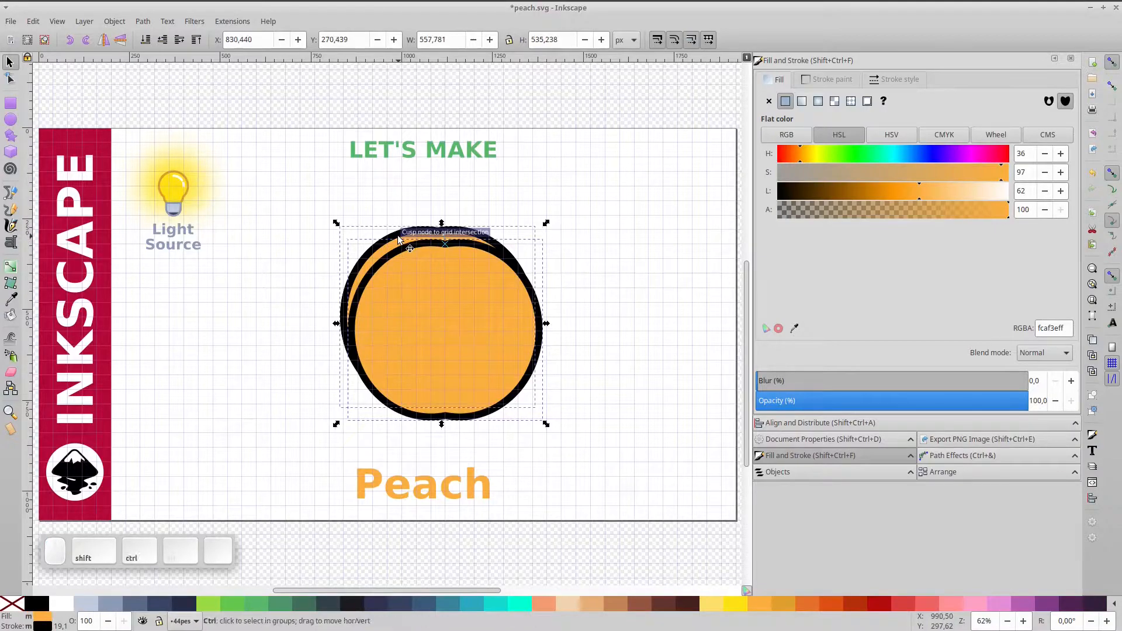
pyautogui.hotkey('ctrl', '-')
# - Fill the highlight crescent with white at an alpha of 20 and remove its stroke
pyautogui.click(65, 607)
pyautogui.keyDown('shift'); pyautogui.click(13, 604); pyautogui.keyUp('shift')
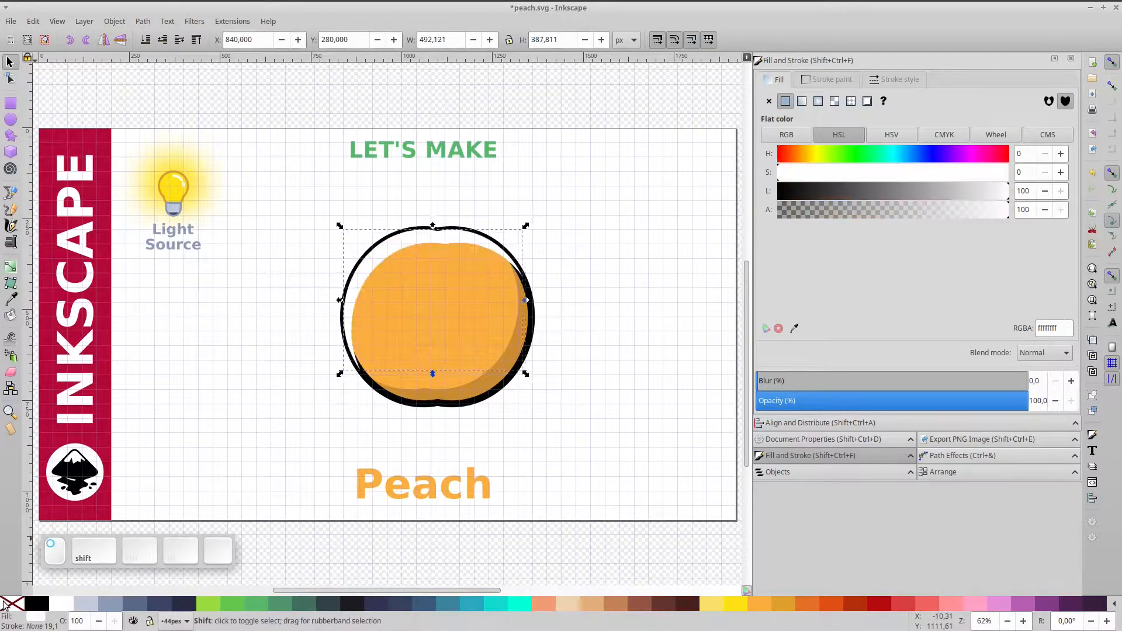
pyautogui.press('Return')
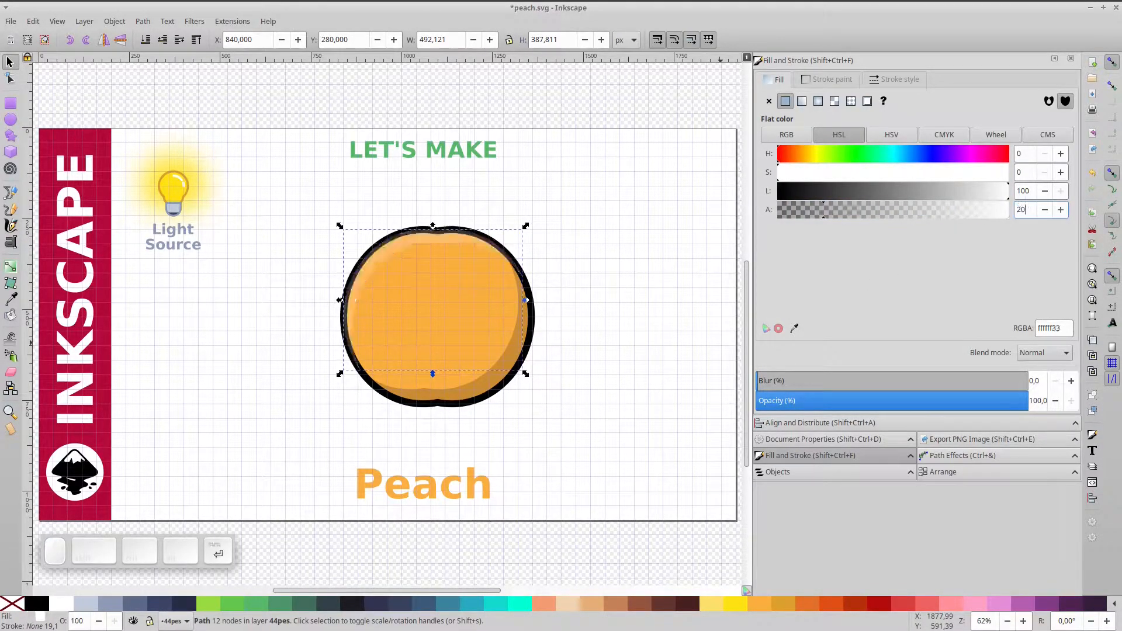
# - Duplicate the peach body on top of the shading and remove the copy's fill so only its black outline covers the edges
pyautogui.click(482, 303)
pyautogui.scroll(5, 436, 243)
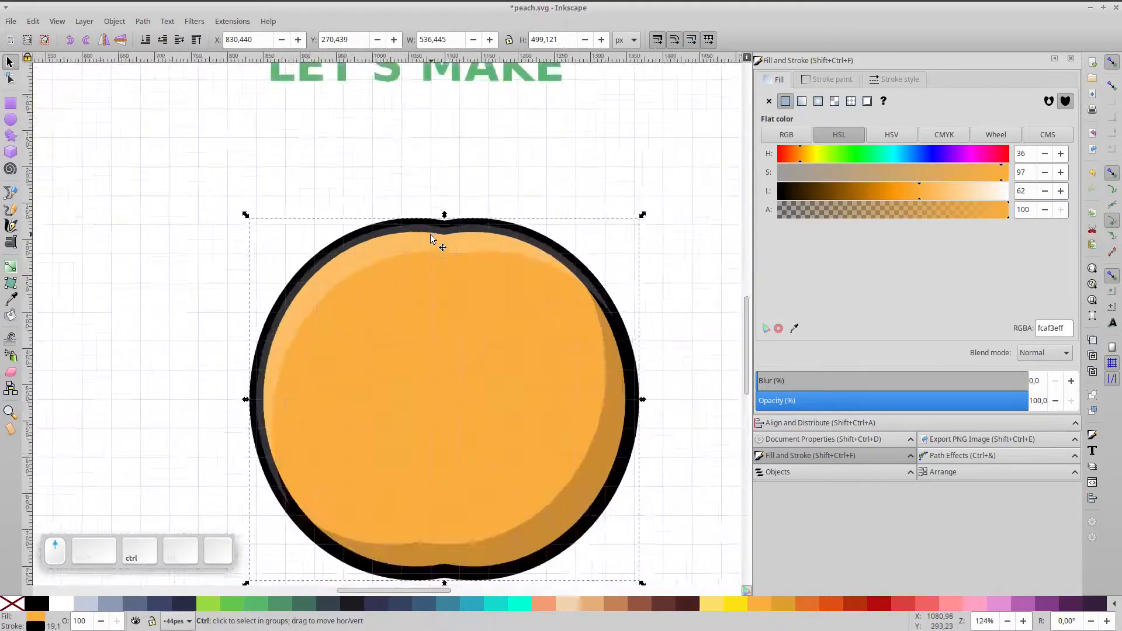
pyautogui.scroll(-5, 470, 277)
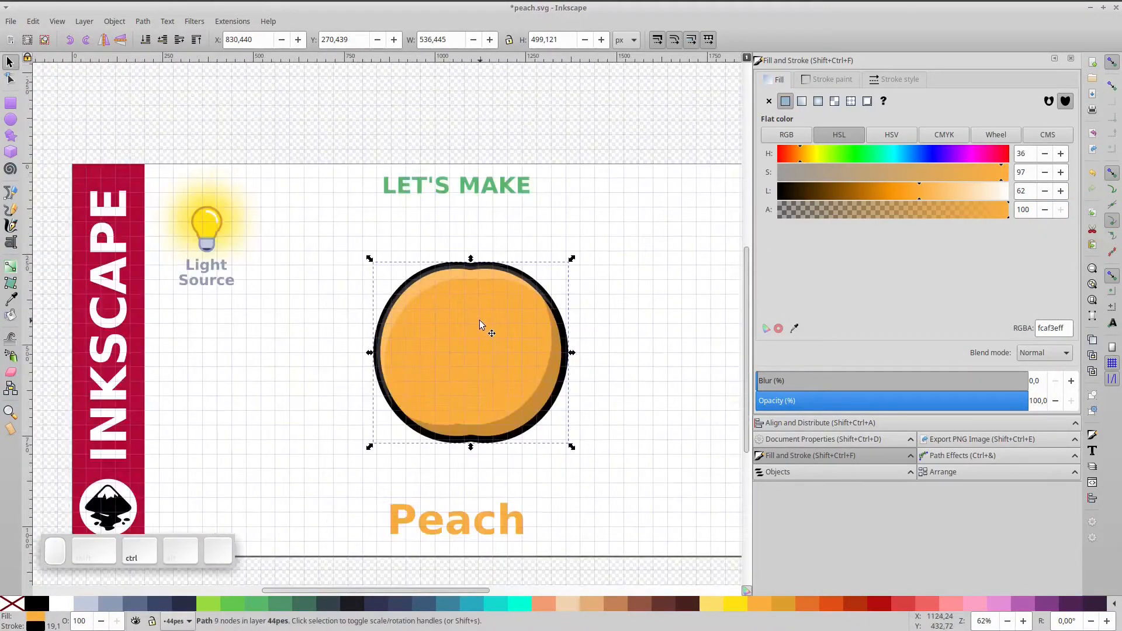
pyautogui.hotkey('ctrl', 'd')
pyautogui.click(12, 603)
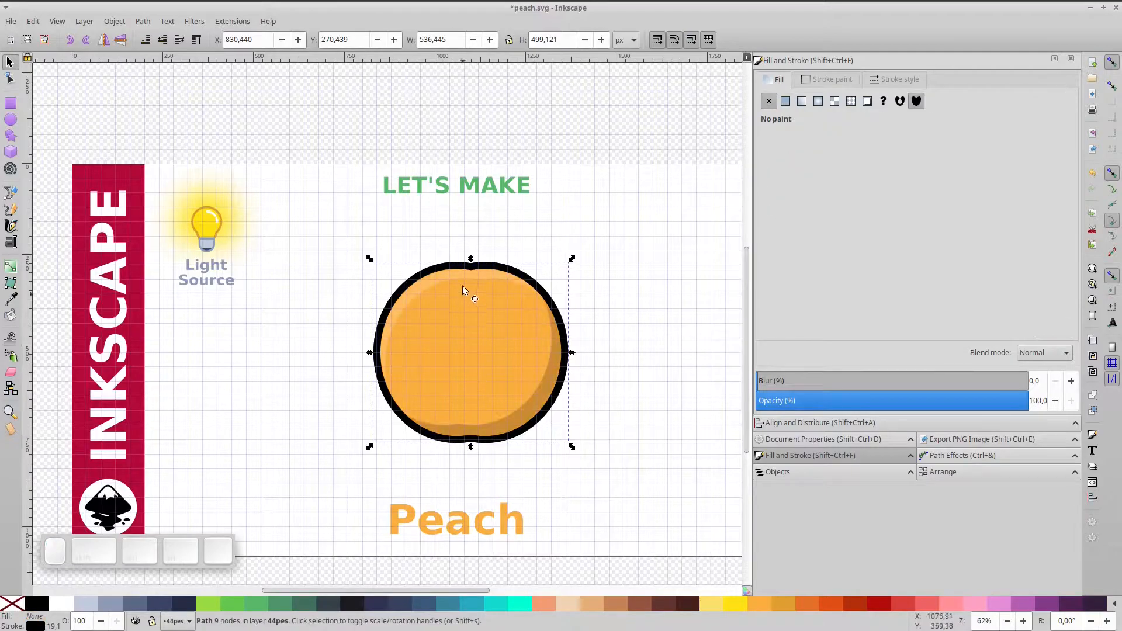
pyautogui.scroll(5, 438, 275)
pyautogui.scroll(-5, 429, 238)
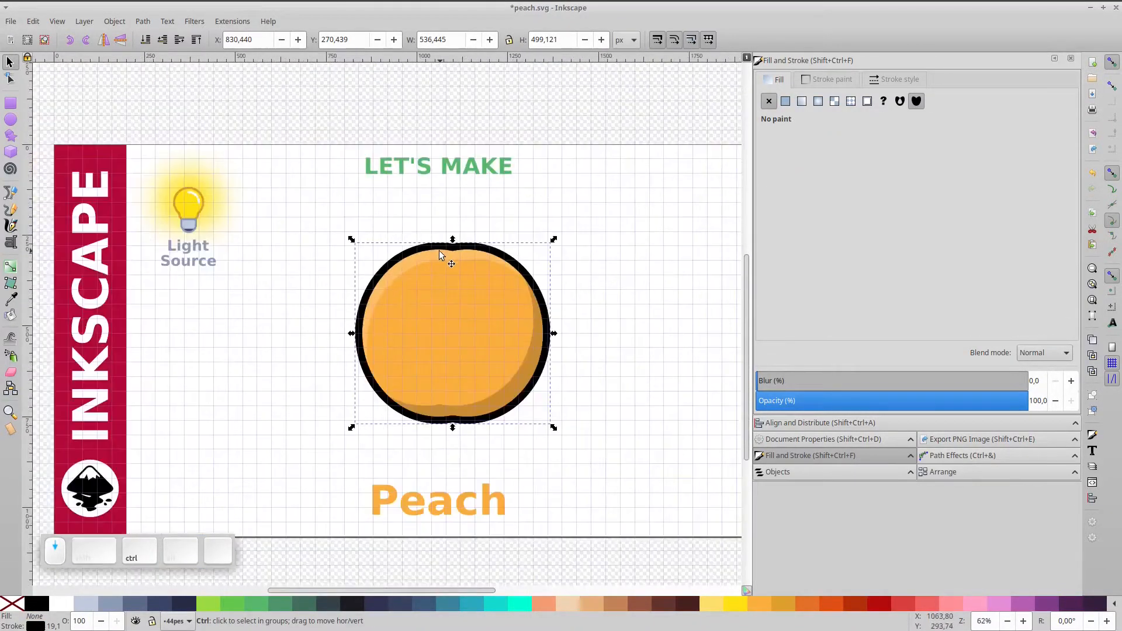
# - Draw a circle with a radius of about 107 px beside the peach's upper-left edge and give it a black stroke
pyautogui.click(459, 308)
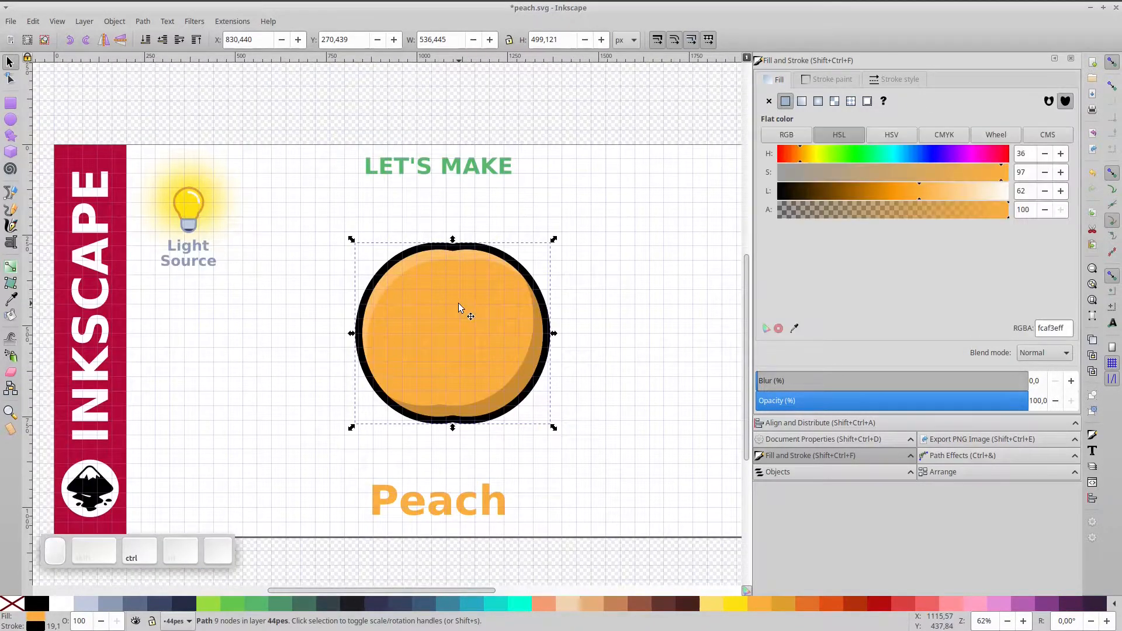
pyautogui.click(10, 119)
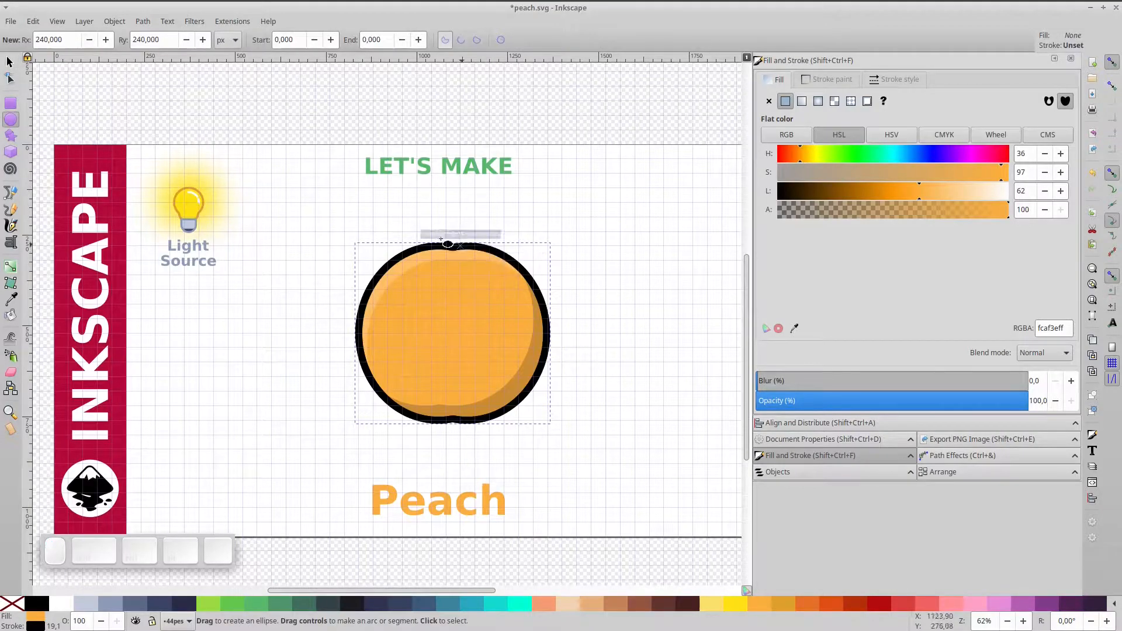
pyautogui.moveTo(316, 274); pyautogui.dragTo(351, 303)
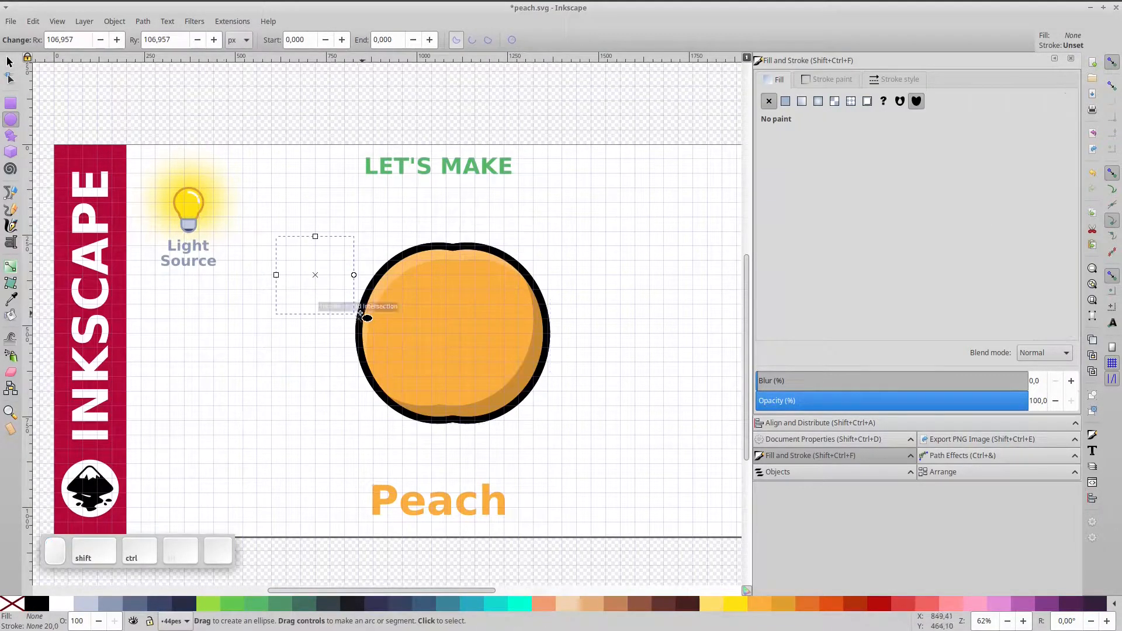
pyautogui.keyDown('shift'); pyautogui.click(37, 605); pyautogui.keyUp('shift')
pyautogui.press('s')
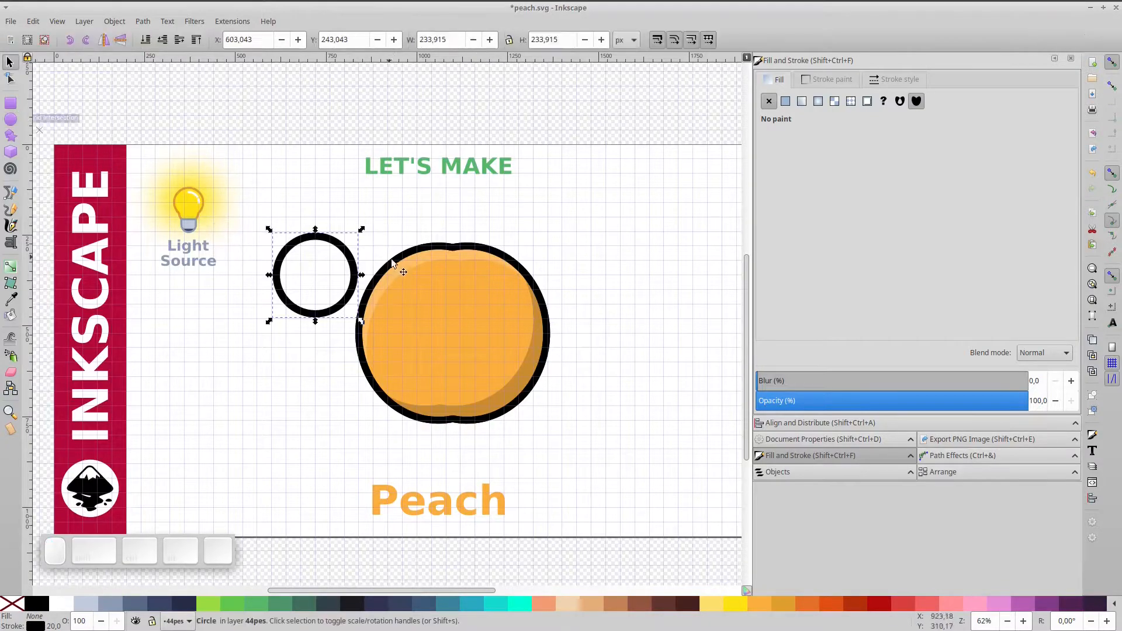
# - Reduce the small circle to an open arc covering only its lower-right quarter
pyautogui.press('e')
pyautogui.moveTo(355, 275); pyautogui.dragTo(316, 314)
pyautogui.click(475, 40)
pyautogui.click(9, 63)
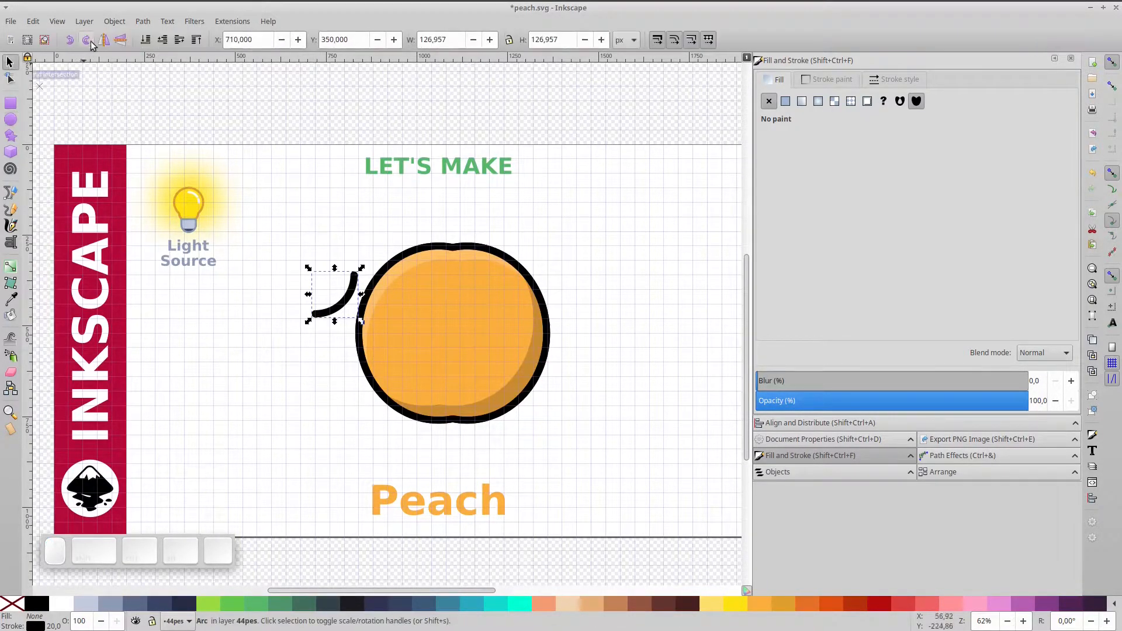
# - Rotate the arc 270° clockwise and place it over the peach's top notch as a stem
pyautogui.click(89, 40)
pyautogui.click(90, 41)
pyautogui.click(91, 42)
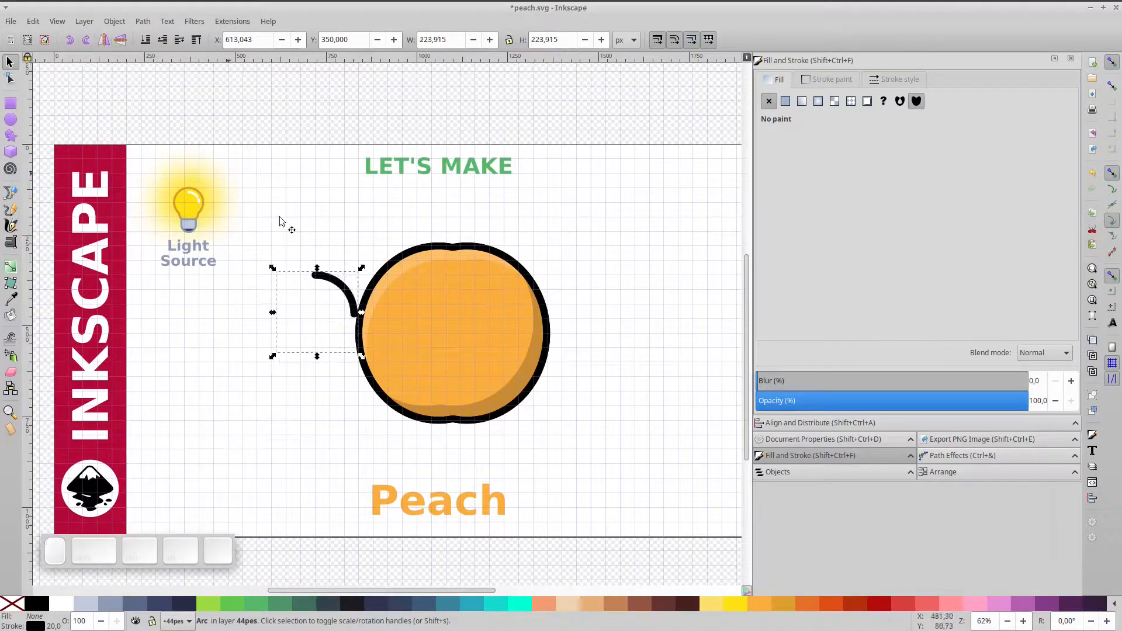
pyautogui.moveTo(347, 293); pyautogui.dragTo(451, 251)
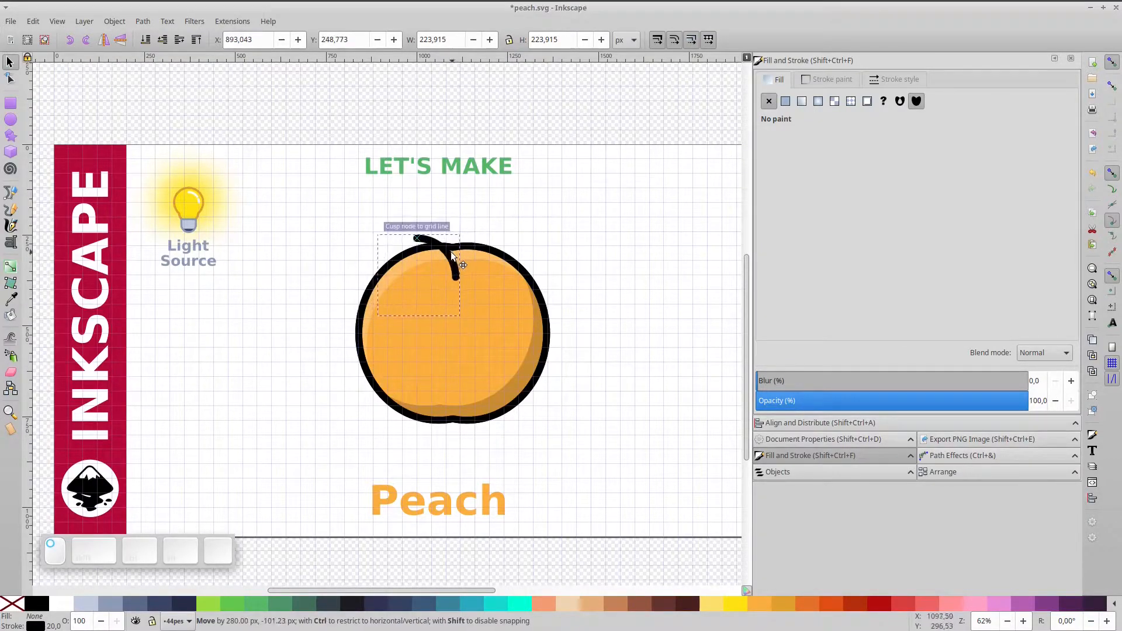
# - Set the stem arc's stroke width to 40 px
pyautogui.click(894, 80)
pyautogui.moveTo(852, 102); pyautogui.dragTo(852, 102)
pyautogui.click(827, 101)
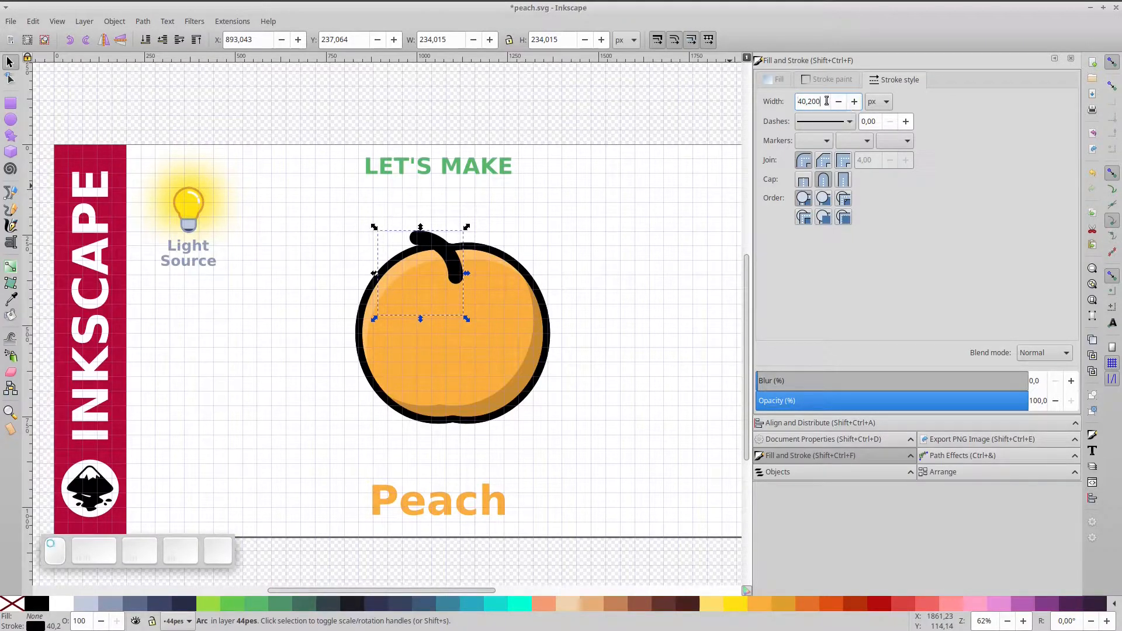
pyautogui.scroll(2, 431, 268)
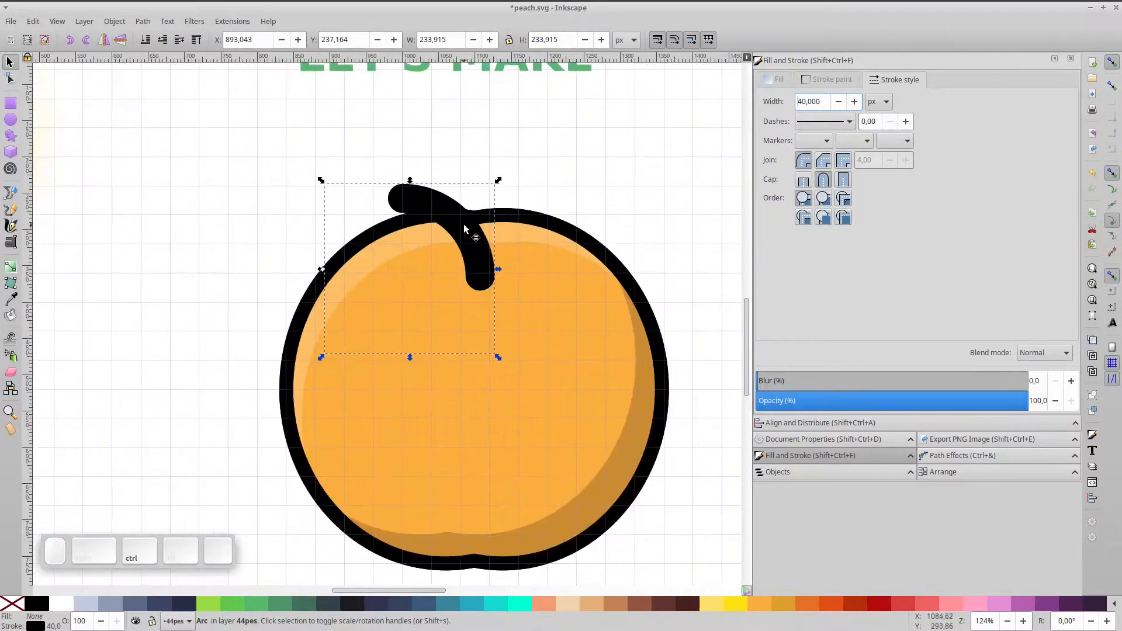
# - Shorten the stem arc's upper end, raise the stem slightly, and adjust its lower end inside the peach
pyautogui.doubleClick(468, 230)
pyautogui.moveTo(402, 199); pyautogui.dragTo(431, 204)
pyautogui.click(9, 61)
pyautogui.moveTo(471, 240)
pyautogui.mouseDown()
pyautogui.moveTo(450, 219)
pyautogui.moveTo(483, 224)
pyautogui.moveTo(475, 219)
pyautogui.mouseUp()
pyautogui.doubleClick(481, 243)
pyautogui.moveTo(484, 259); pyautogui.dragTo(484, 269)
pyautogui.click(9, 61)
# - Duplicate the stem arc to the left of the stem and extend both ends into a longer curve
pyautogui.hotkey('ctrl', 'd')
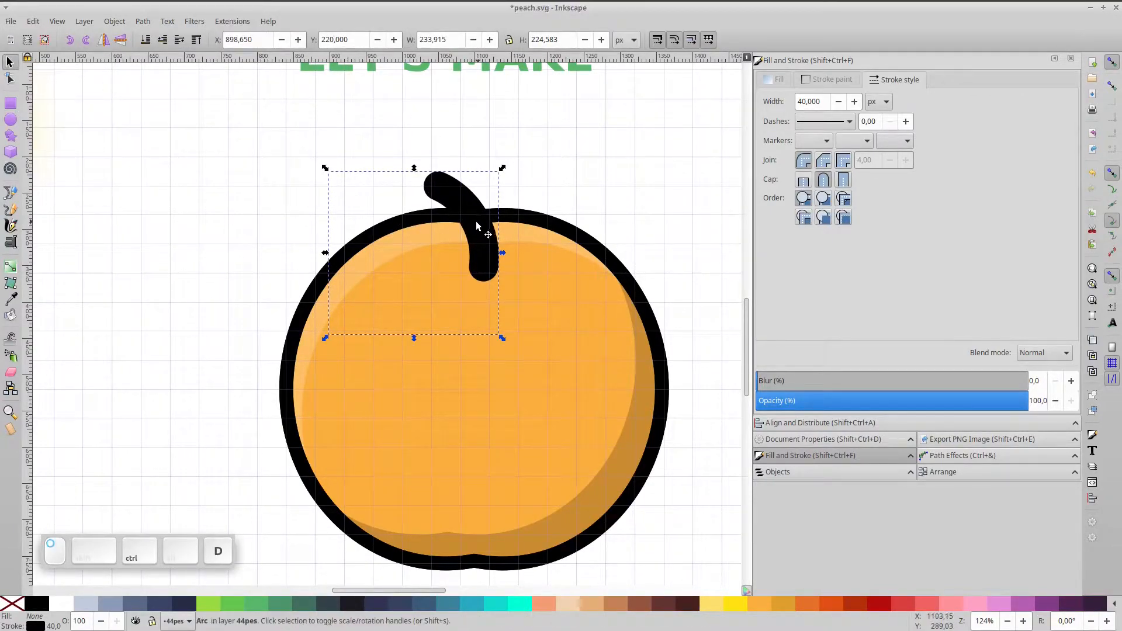
pyautogui.moveTo(471, 223); pyautogui.dragTo(417, 252)
pyautogui.doubleClick(426, 262)
pyautogui.moveTo(432, 302); pyautogui.dragTo(368, 360)
pyautogui.moveTo(386, 221); pyautogui.dragTo(375, 217)
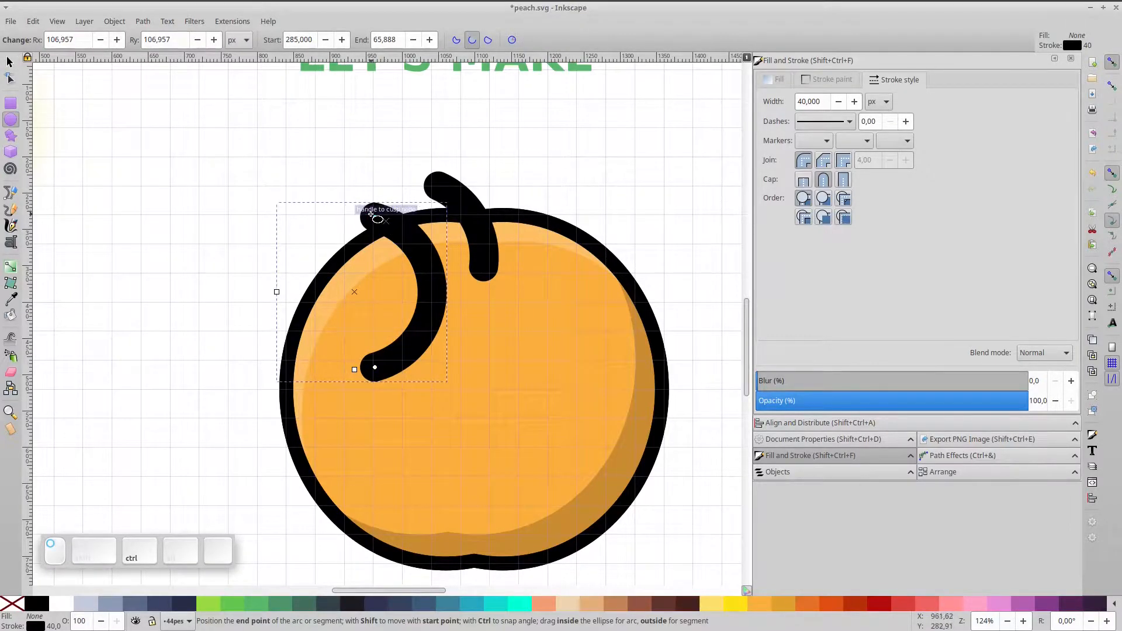
# - Rotate the longer arc into a U shape beneath the stem and set its stroke width to 30 px
pyautogui.click(10, 59)
pyautogui.click(435, 280)
pyautogui.moveTo(449, 203); pyautogui.dragTo(537, 283)
pyautogui.moveTo(818, 102); pyautogui.dragTo(785, 101)
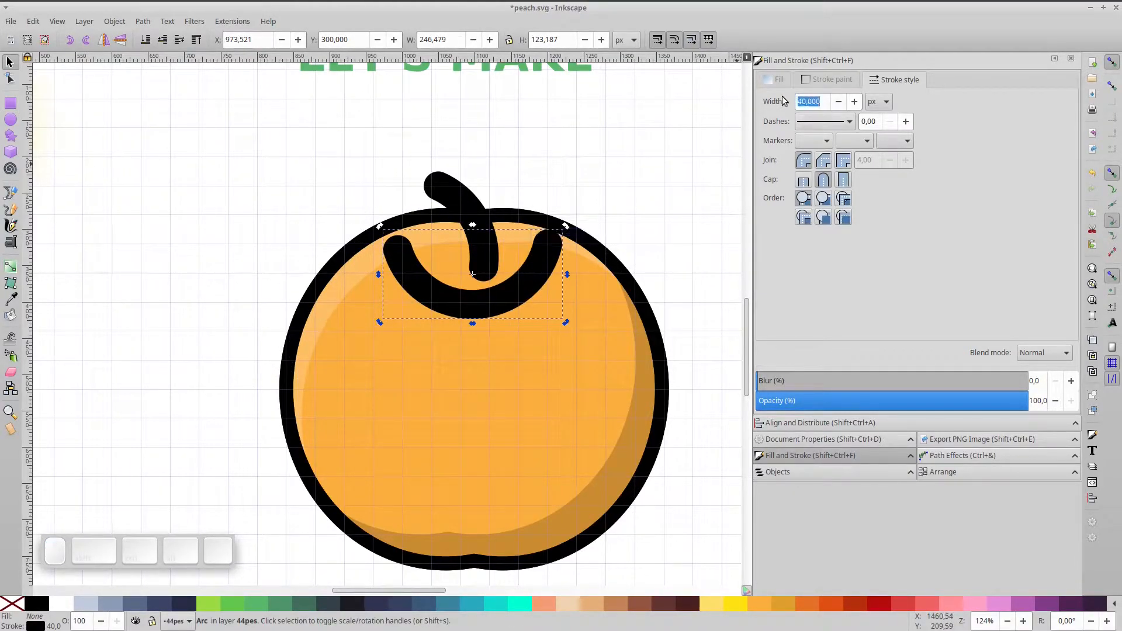
pyautogui.press('Return')
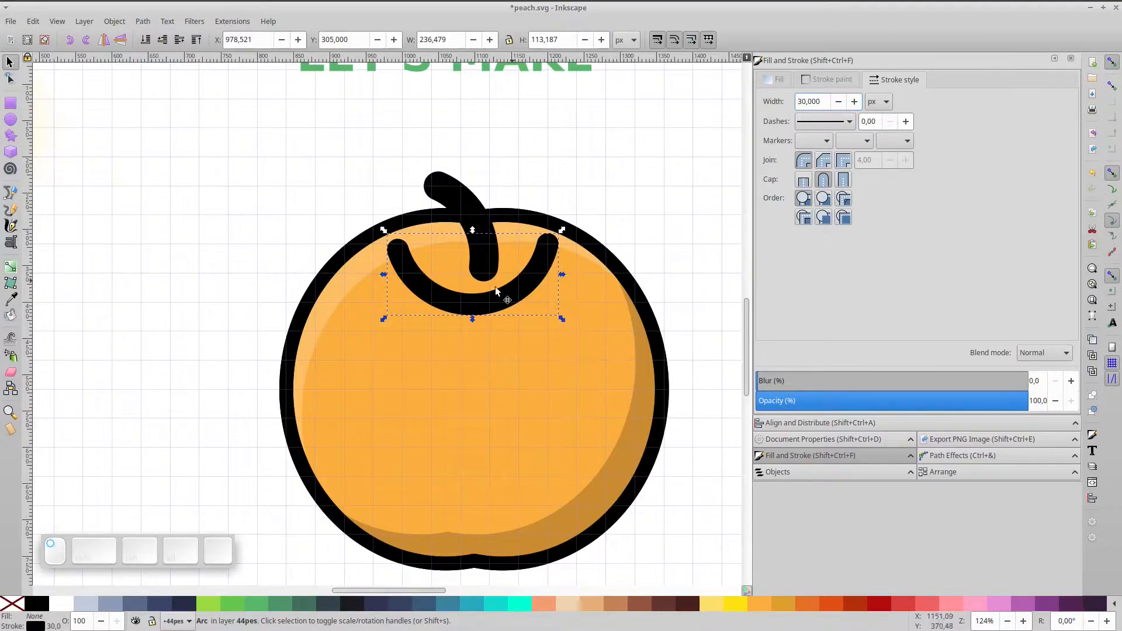
# - Flatten the U-shaped arc, trim both ends, and fit it across the stem's base at about 177 × 51 px
pyautogui.moveTo(473, 319); pyautogui.dragTo(470, 301)
pyautogui.moveTo(524, 267)
pyautogui.mouseDown()
pyautogui.moveTo(536, 279)
pyautogui.moveTo(535, 261)
pyautogui.moveTo(528, 277)
pyautogui.mouseUp()
pyautogui.doubleClick(557, 250)
pyautogui.moveTo(404, 247); pyautogui.dragTo(423, 271)
pyautogui.moveTo(528, 278); pyautogui.dragTo(504, 283)
pyautogui.click(8, 64)
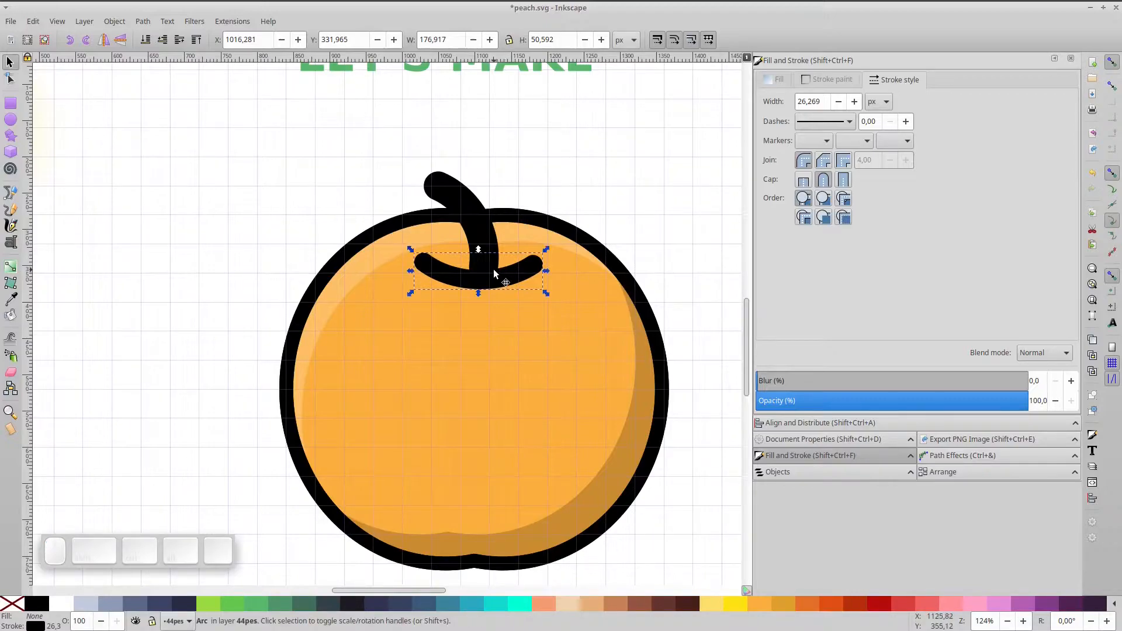
# - Recolor the stroke of the arc under the stem to an orange slightly darker than the peach
pyautogui.click(463, 207)
pyautogui.click(510, 274)
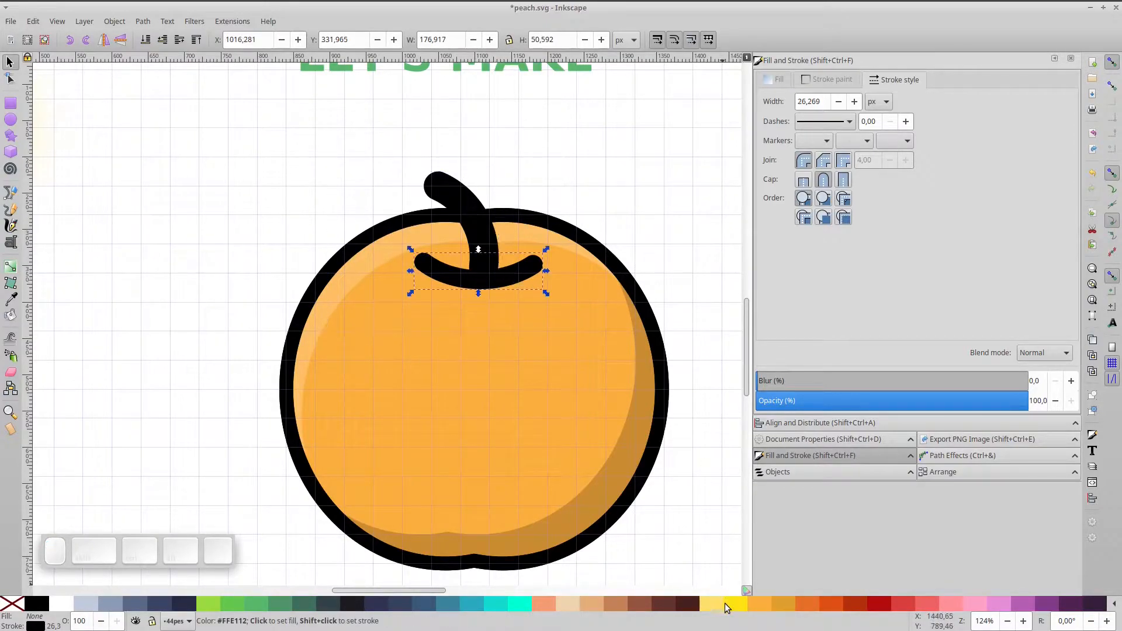
pyautogui.keyDown('shift'); pyautogui.click(754, 605); pyautogui.keyUp('shift')
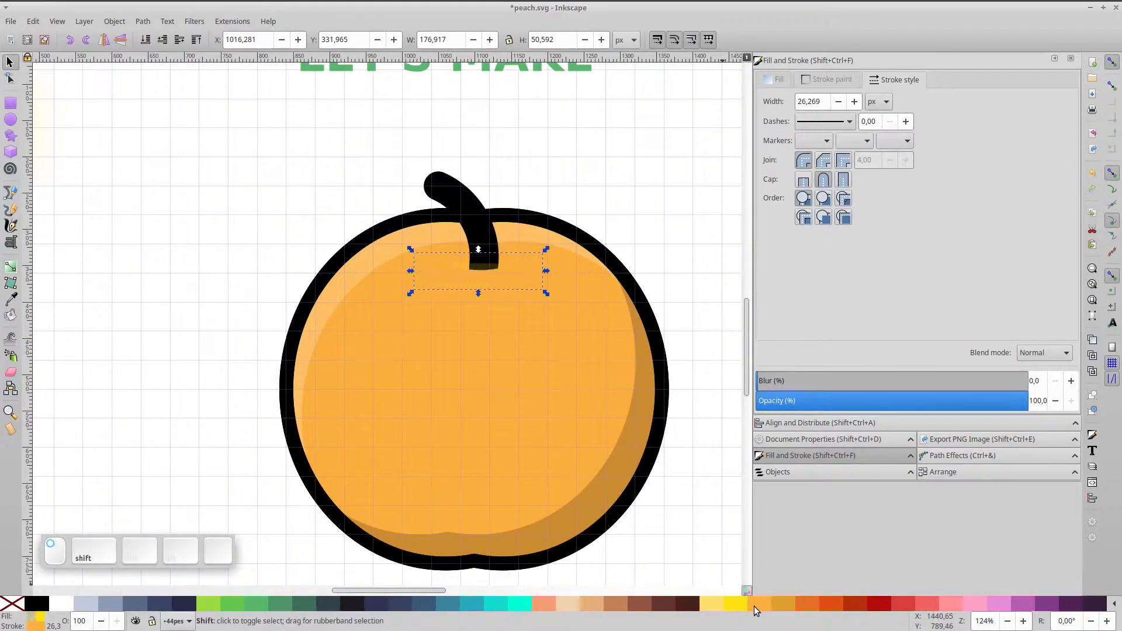
pyautogui.keyDown('shift'); pyautogui.click(781, 608); pyautogui.keyUp('shift')
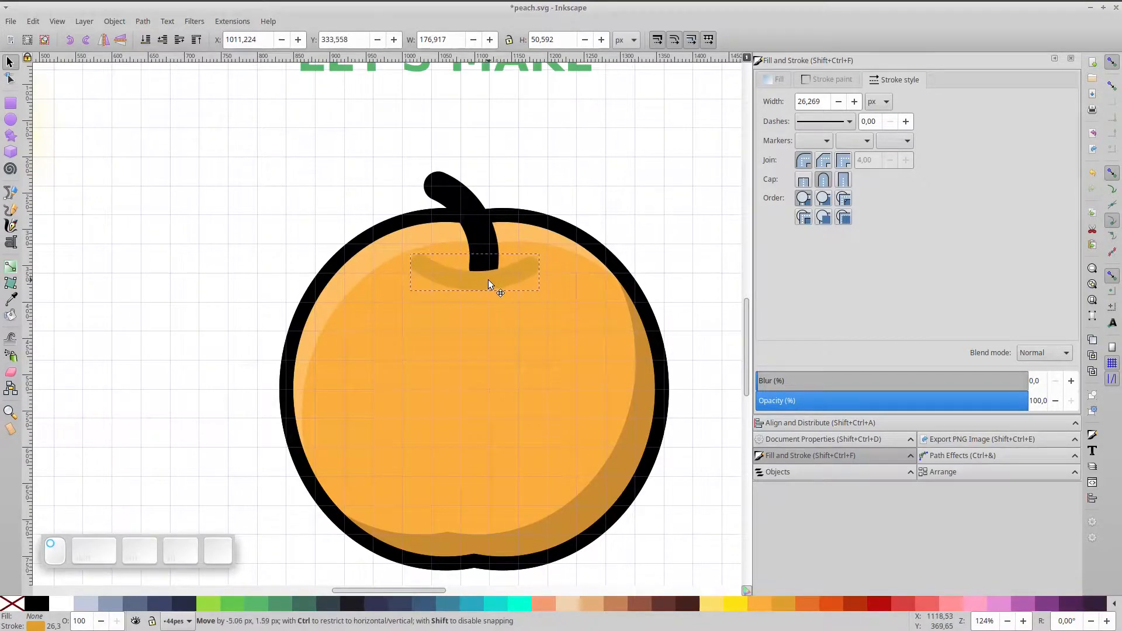
# - Convert the stem's stroke to a path and give it a white fill with a 3 px black outline
pyautogui.click(478, 228)
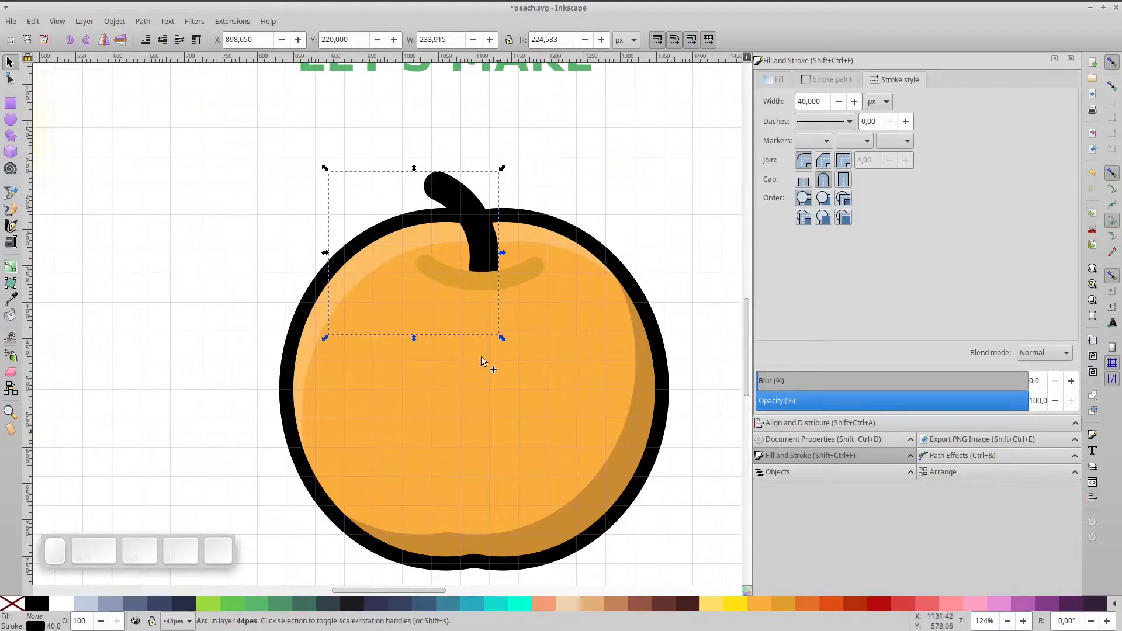
pyautogui.click(146, 22)
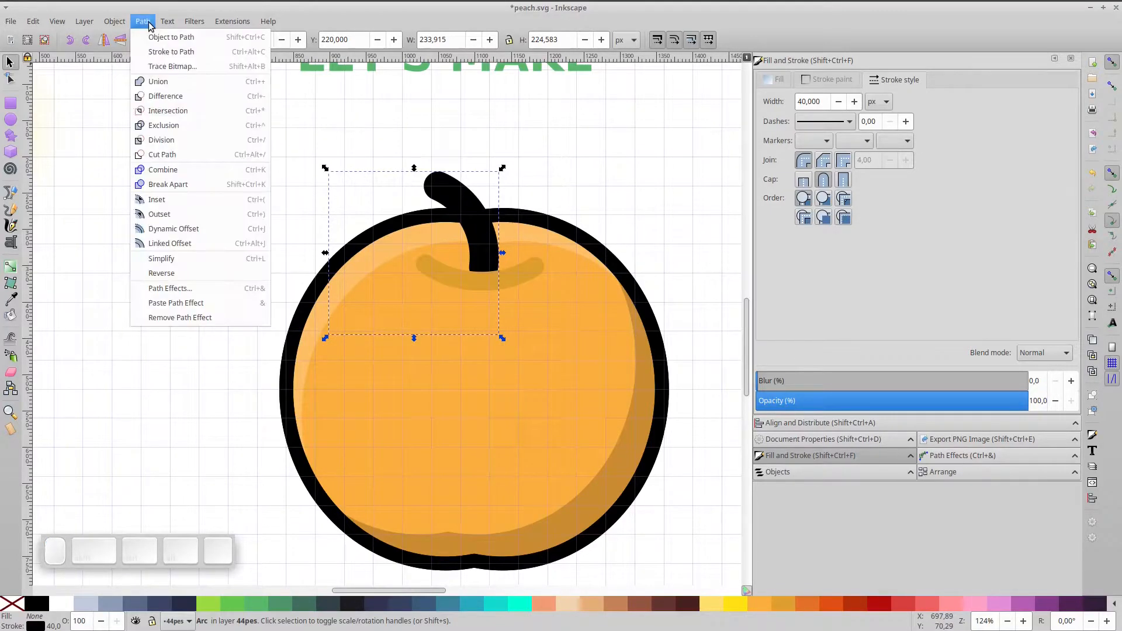
pyautogui.click(164, 53)
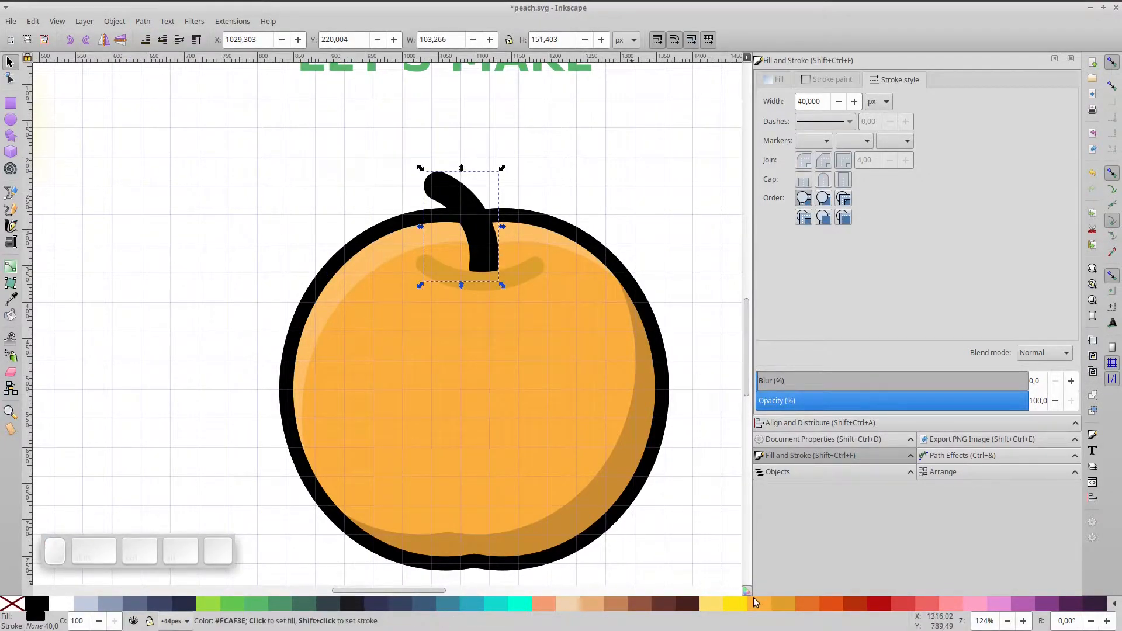
pyautogui.click(61, 603)
pyautogui.keyDown('shift'); pyautogui.click(36, 603); pyautogui.keyUp('shift')
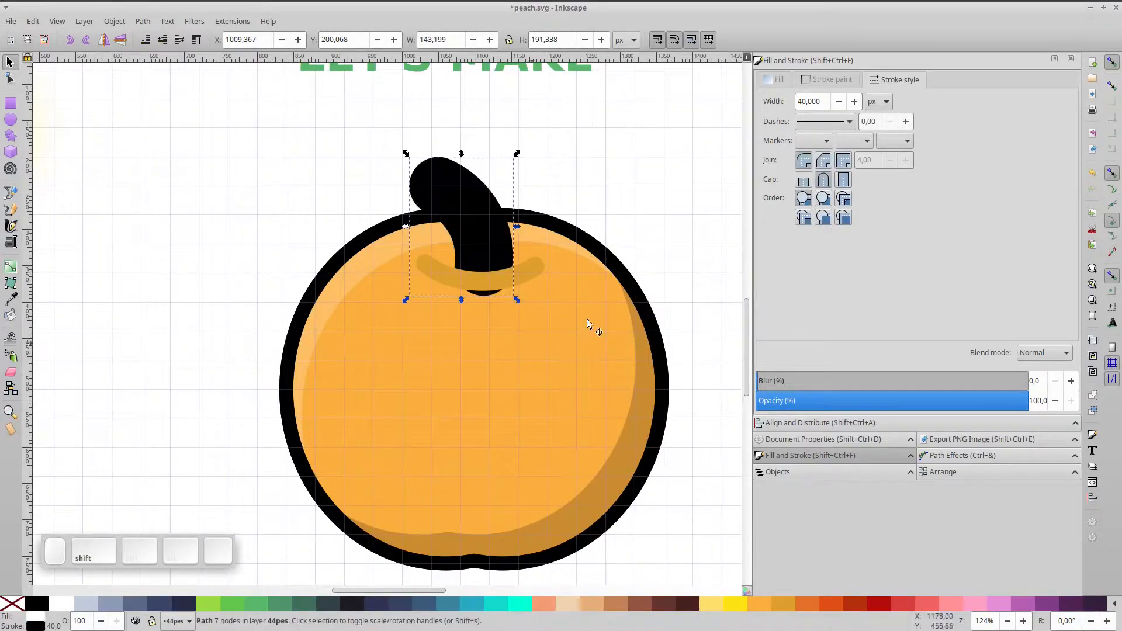
pyautogui.doubleClick(788, 102)
pyautogui.write('3')
pyautogui.press('Return')
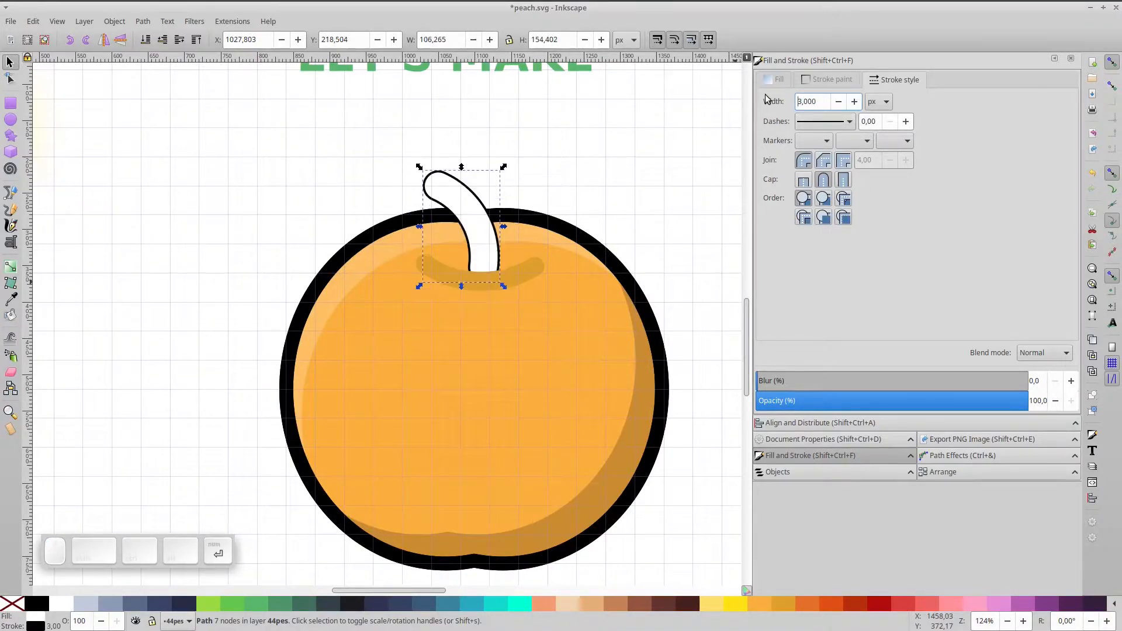
# - Set the stroke width of both the peach outline and the stem outline to 20 px
pyautogui.click(11, 79)
pyautogui.click(535, 225)
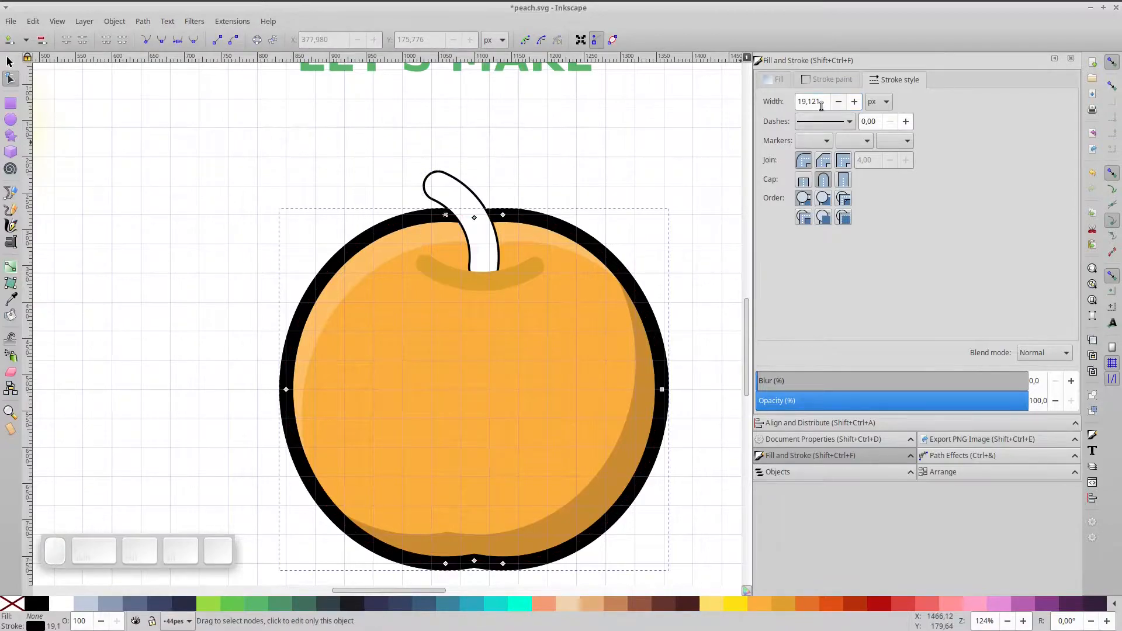
pyautogui.write('20')
pyautogui.press('KP_Enter')
pyautogui.click(497, 207)
pyautogui.press('KP_Enter')
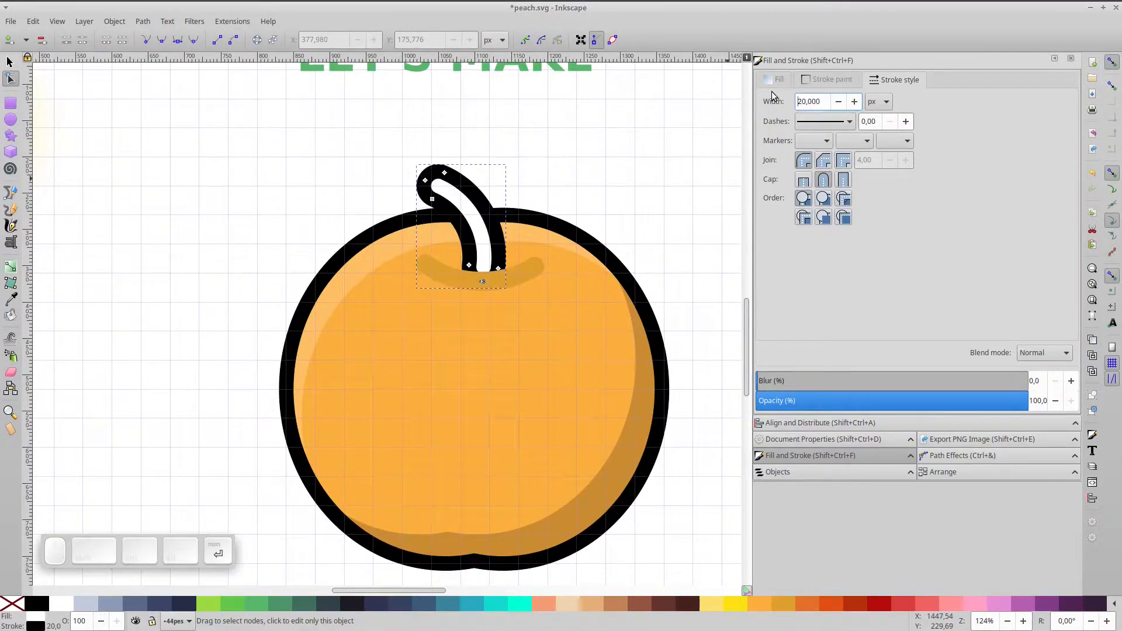
# - Raise the upper-right node at the stem's tip to stretch the rounded end into a slanted point
pyautogui.click(444, 173)
pyautogui.press('Up')
pyautogui.press('Up')
pyautogui.press('Up')
pyautogui.press('Up')
pyautogui.press('Up')
pyautogui.press('Up')
pyautogui.press('Up')
pyautogui.press('Up')
pyautogui.press('Up')
pyautogui.press('Up')
pyautogui.press('Up')
pyautogui.press('Up')
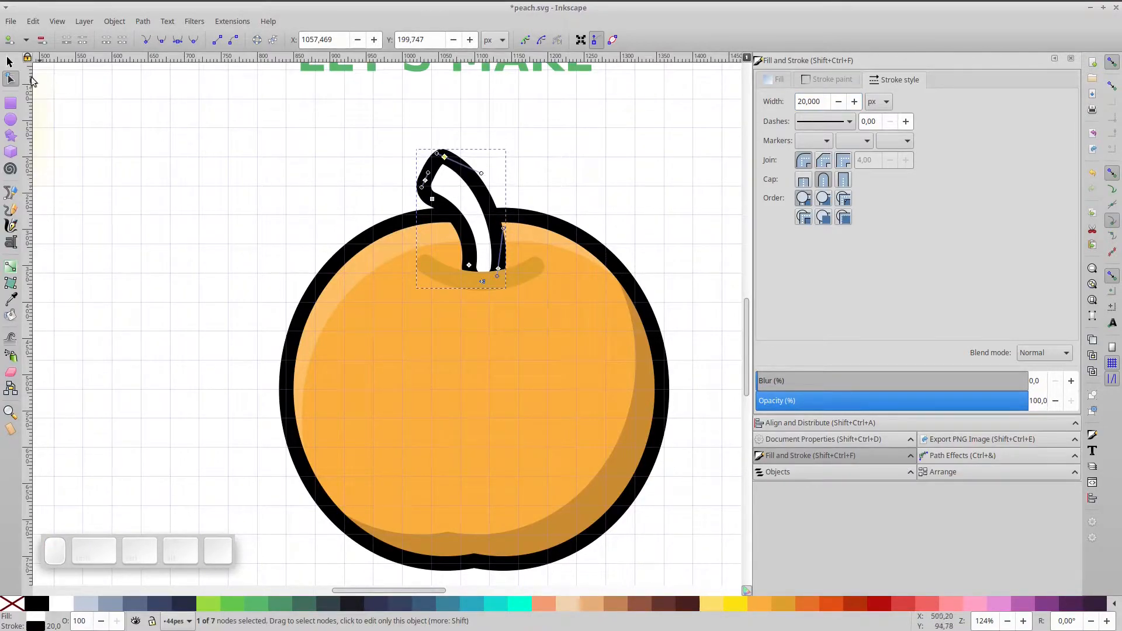
# - Fill the stem with medium brown, shrink it to about 107 × 167 px and seat it on the dimple arc
pyautogui.click(9, 63)
pyautogui.click(597, 605)
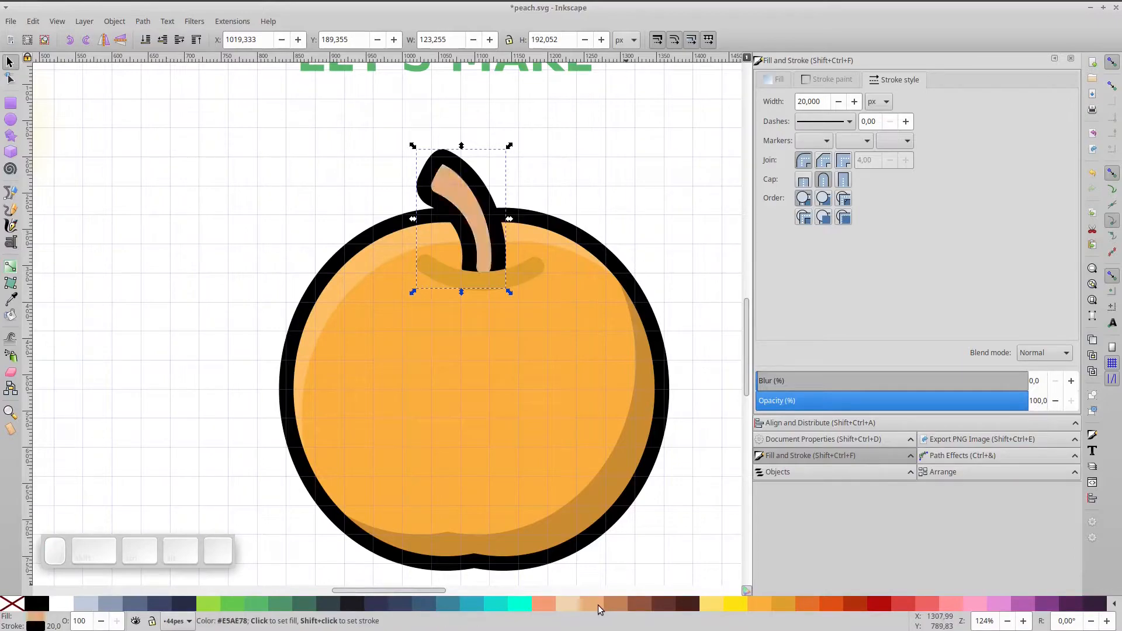
pyautogui.click(614, 605)
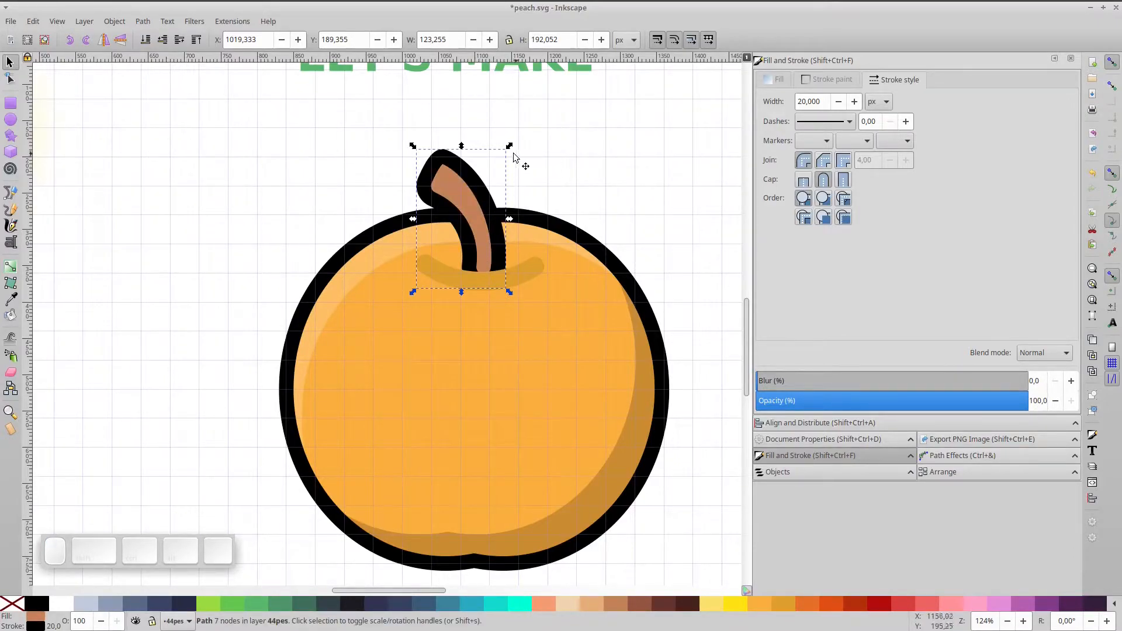
pyautogui.moveTo(510, 147); pyautogui.dragTo(505, 156)
pyautogui.moveTo(485, 251); pyautogui.dragTo(477, 259)
pyautogui.press('Down')
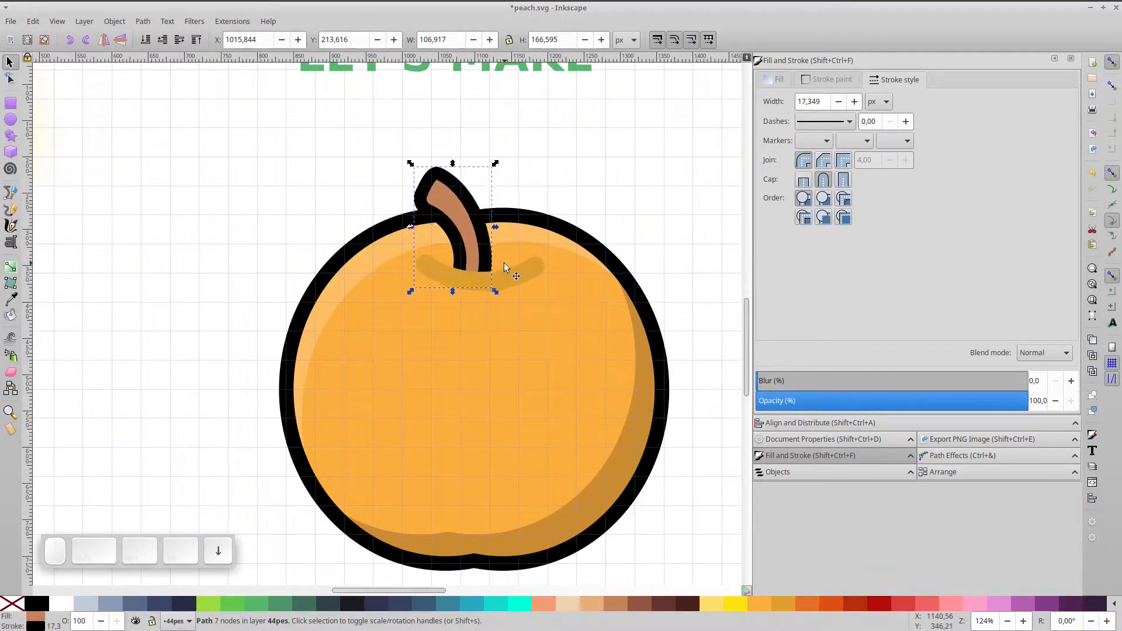
# - Draw a circle in the empty area right of the peach, make it whole, and enlarge it to about 263 px across
pyautogui.click(290, 177)
pyautogui.press('space')
pyautogui.moveTo(586, 321); pyautogui.dragTo(369, 296)
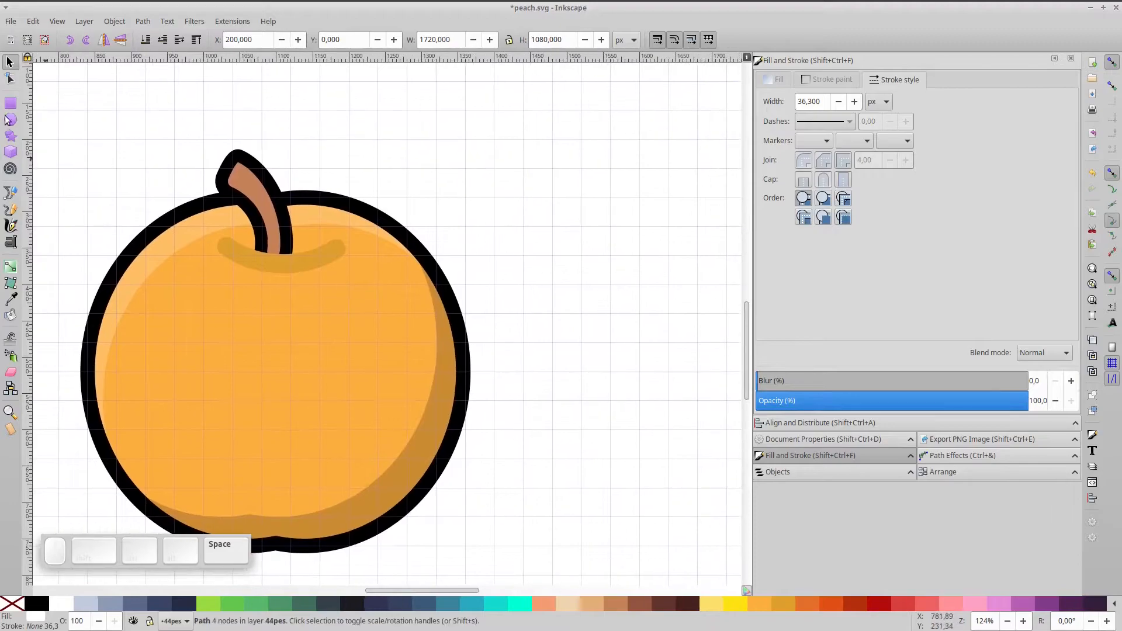
pyautogui.click(9, 120)
pyautogui.moveTo(553, 169); pyautogui.dragTo(616, 233)
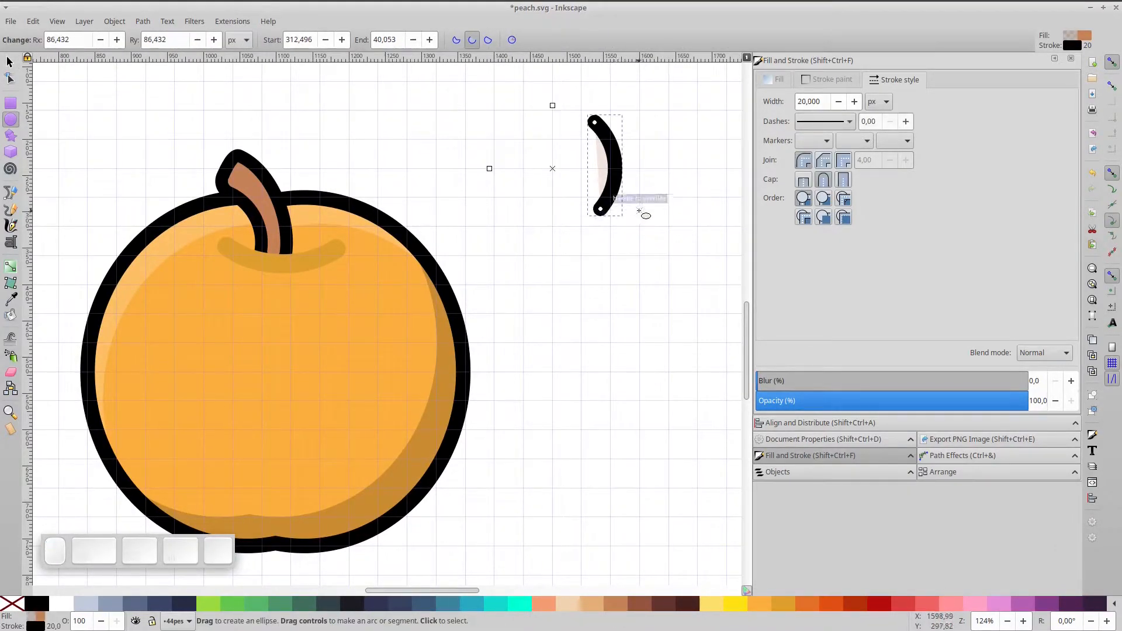
pyautogui.click(512, 40)
pyautogui.press('s')
pyautogui.moveTo(627, 242); pyautogui.dragTo(652, 267)
pyautogui.moveTo(633, 197); pyautogui.dragTo(623, 272)
# - Duplicate the circle, offset the copy horizontally, and intersect both into a pointed leaf shape about 176 × 246 px
pyautogui.hotkey('ctrl', 'd')
pyautogui.moveTo(542, 241); pyautogui.dragTo(605, 253)
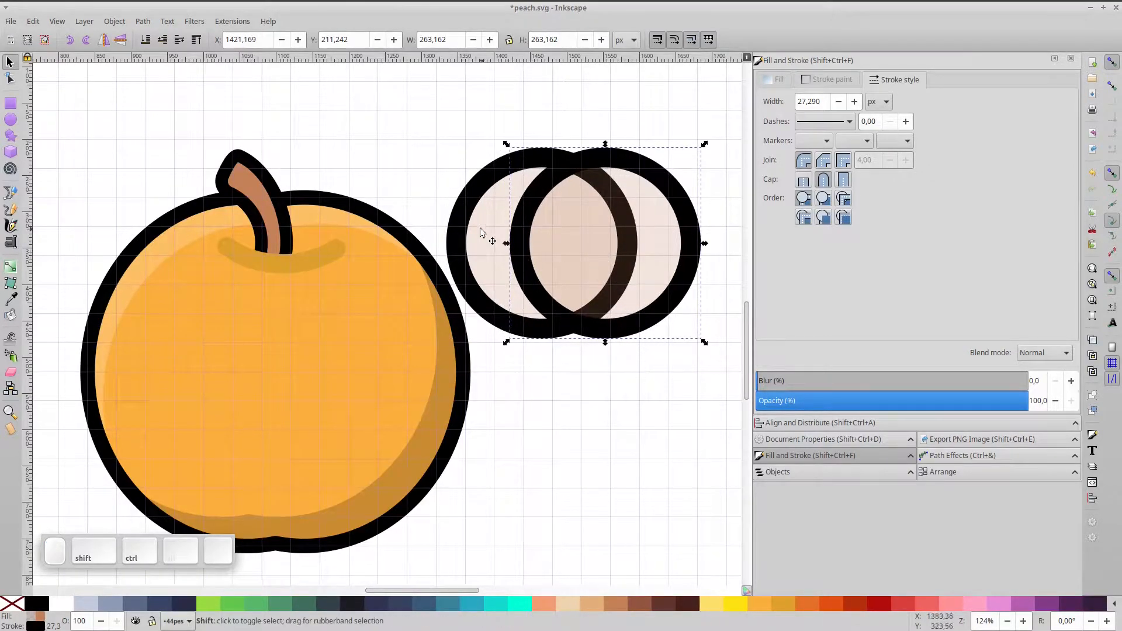
pyautogui.keyDown('shift'); pyautogui.click(485, 234); pyautogui.keyUp('shift')
pyautogui.press('ctrl+KP_Multiply')
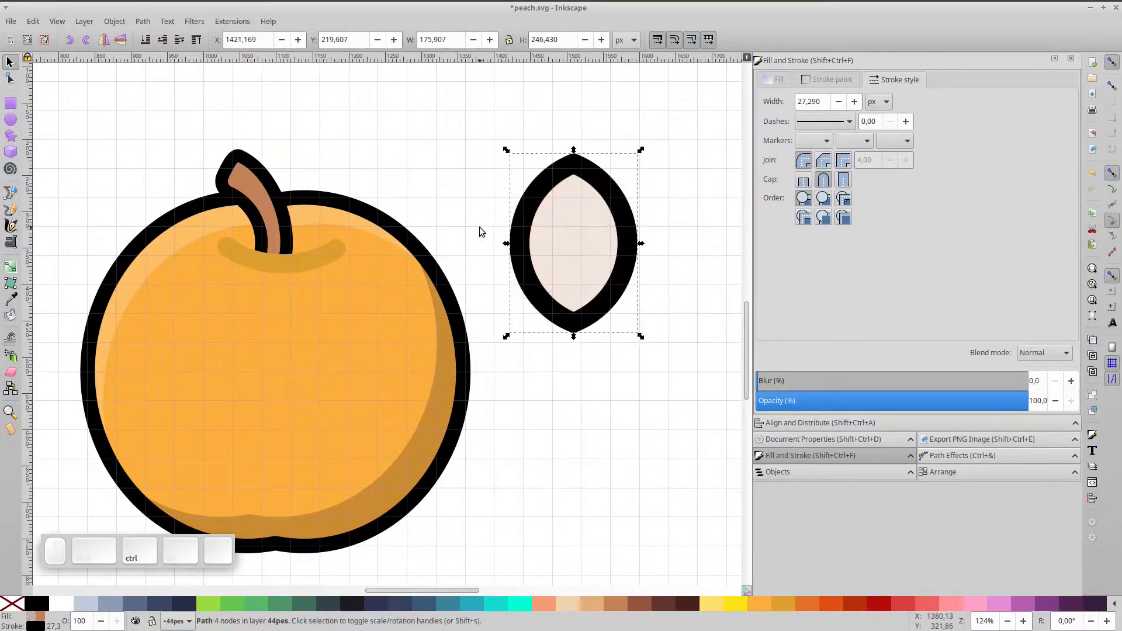
# - Set the leaf shape's stroke width to 20 px to match the peach outline
pyautogui.click(12, 80)
pyautogui.click(320, 197)
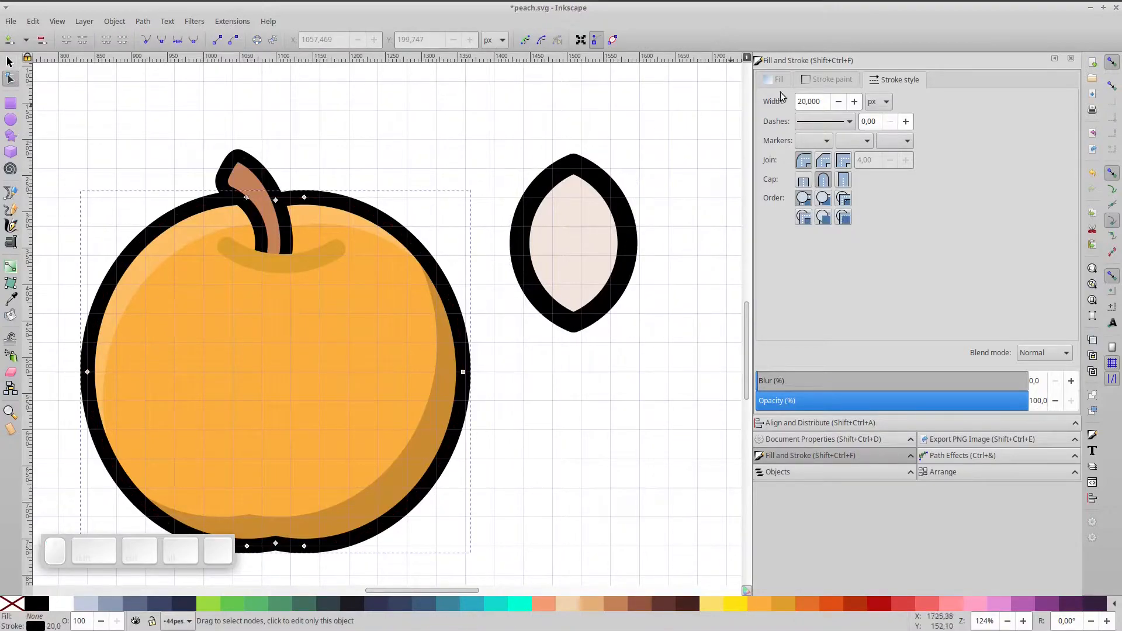
pyautogui.click(611, 192)
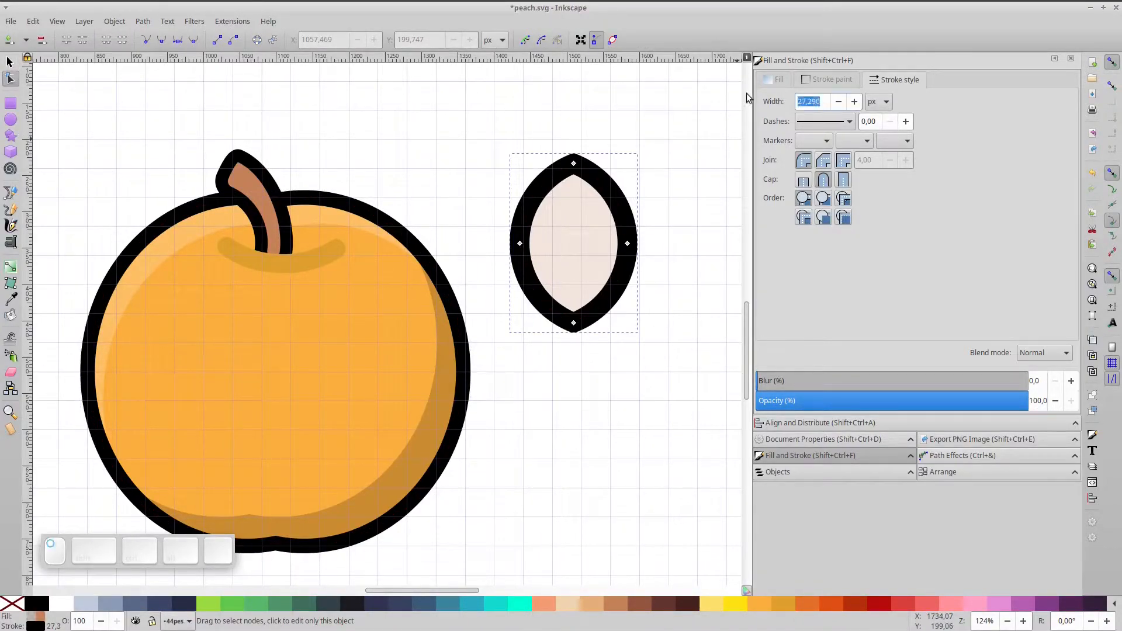
pyautogui.write('20')
pyautogui.press('KP_Enter')
# - Snap the leaf to the grid and draw a rectangle about 420 px tall covering its left half
pyautogui.click(9, 105)
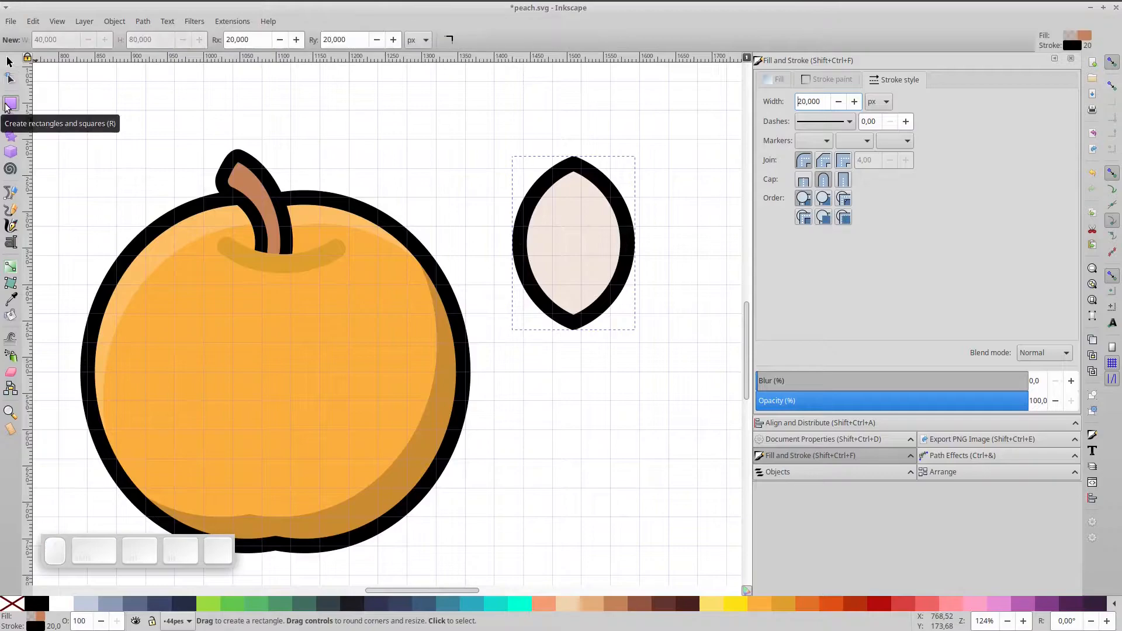
pyautogui.press('s')
pyautogui.moveTo(571, 165); pyautogui.dragTo(587, 181)
pyautogui.press('r')
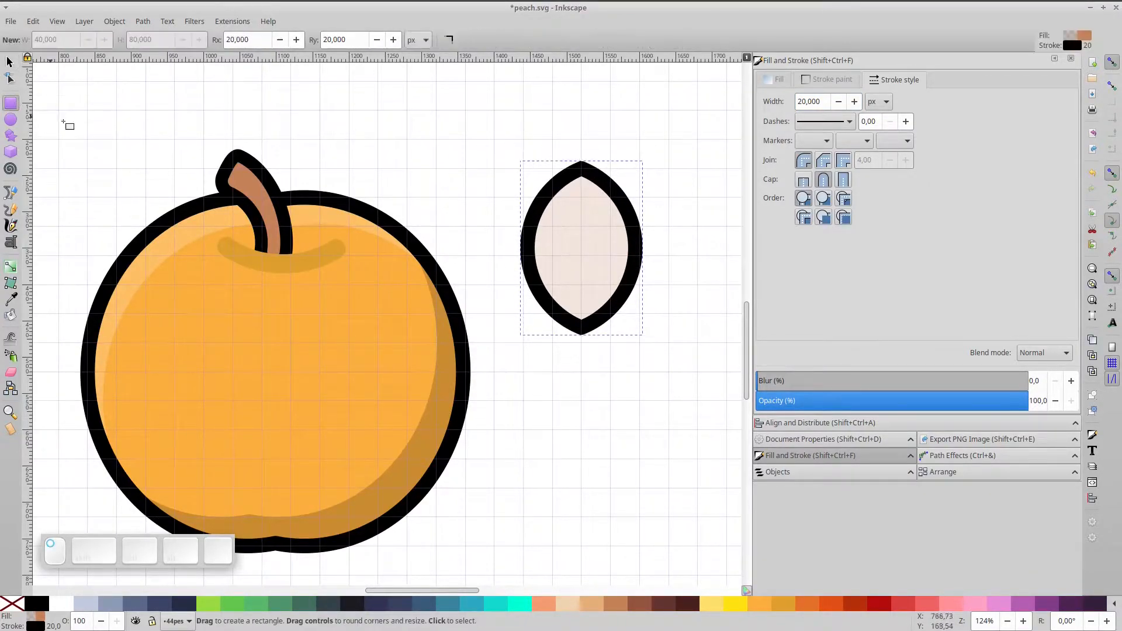
pyautogui.moveTo(493, 111); pyautogui.dragTo(581, 401)
# - Duplicate the leaf and intersect the copy with the rectangle to get a separate left half
pyautogui.press('s')
pyautogui.click(622, 243)
pyautogui.hotkey('ctrl', 'd')
pyautogui.moveTo(620, 239)
pyautogui.mouseDown()
pyautogui.moveTo(703, 196)
pyautogui.moveTo(615, 242)
pyautogui.mouseUp()
pyautogui.keyDown('shift'); pyautogui.click(559, 170); pyautogui.keyUp('shift')
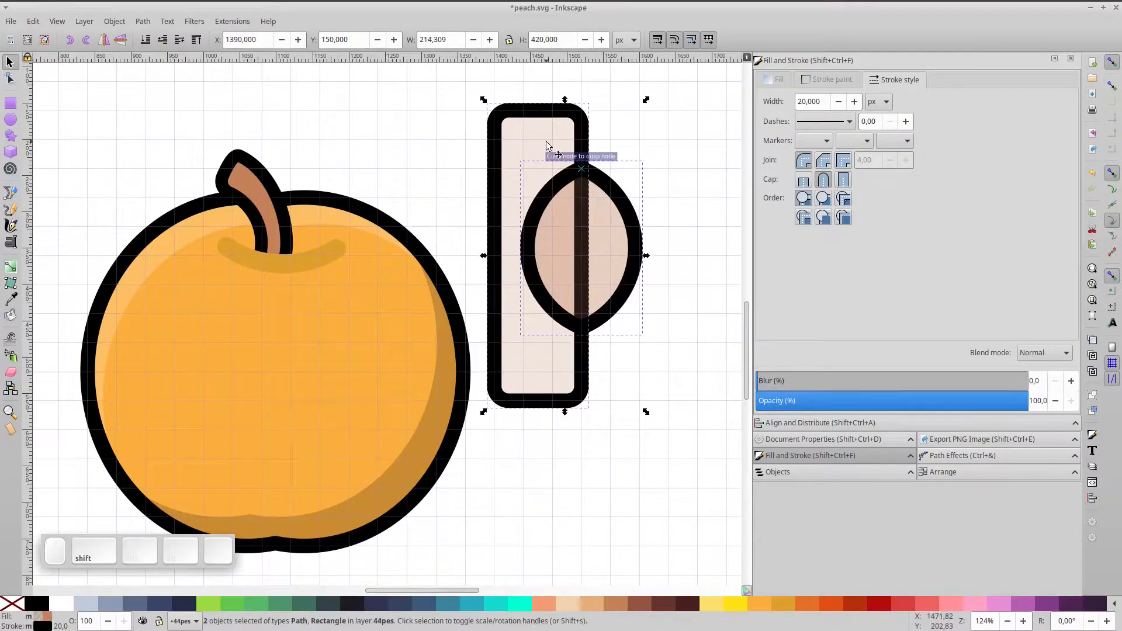
pyautogui.press('ctrl+KP_Multiply')
# - Fill the left leaf half with lime green 99da3f and the full leaf with green 63c74d, both at 100 alpha
pyautogui.click(214, 604)
pyautogui.click(780, 84)
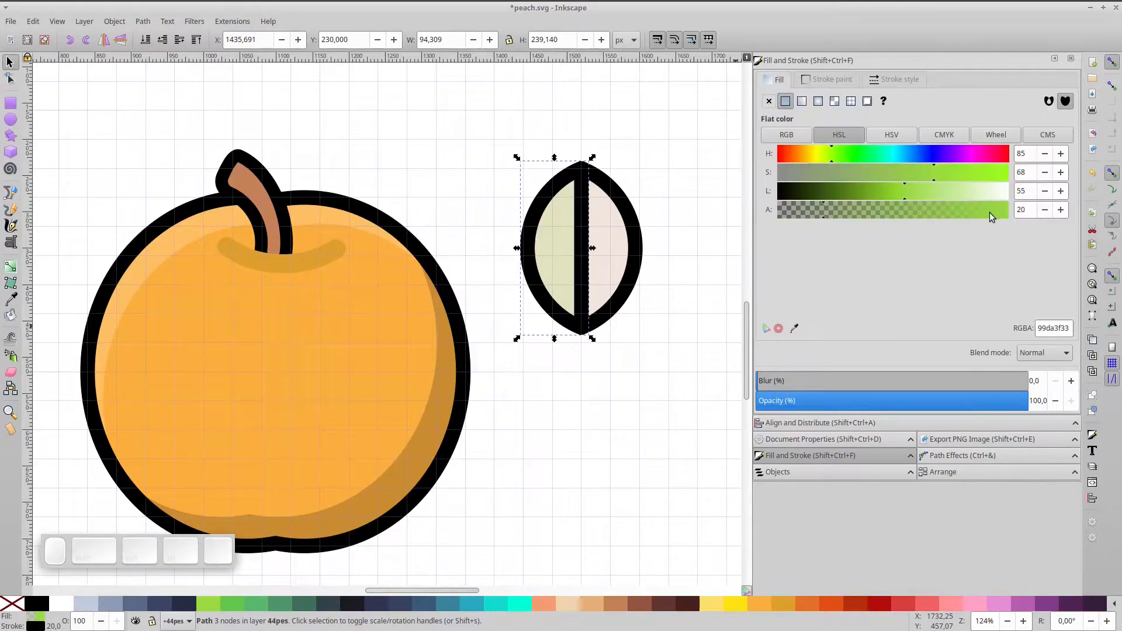
pyautogui.moveTo(991, 212); pyautogui.dragTo(1042, 218)
pyautogui.click(601, 276)
pyautogui.click(233, 603)
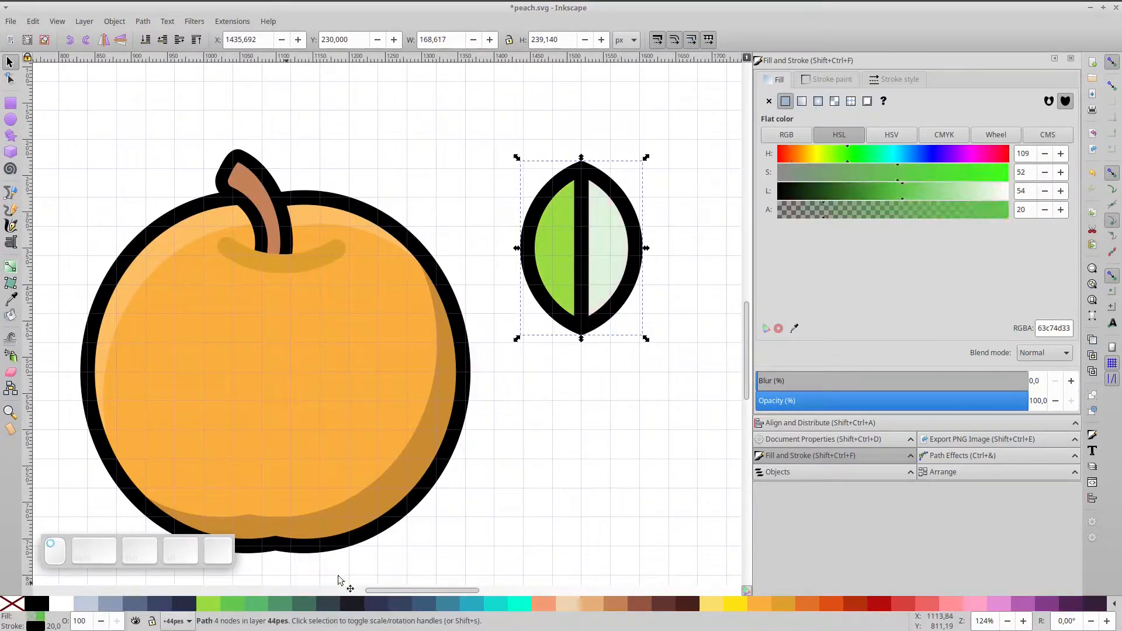
pyautogui.moveTo(973, 217); pyautogui.dragTo(1047, 217)
# - Remove the lime half's stroke and overlay a duplicate of the full leaf without fill as the black outline
pyautogui.click(566, 234)
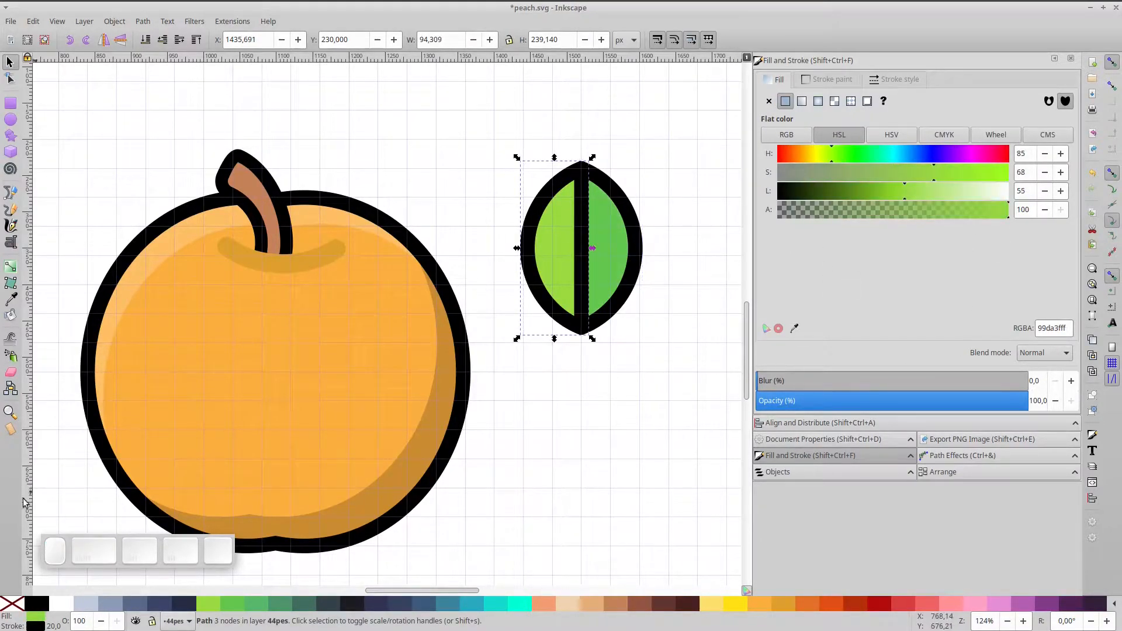
pyautogui.click(611, 252)
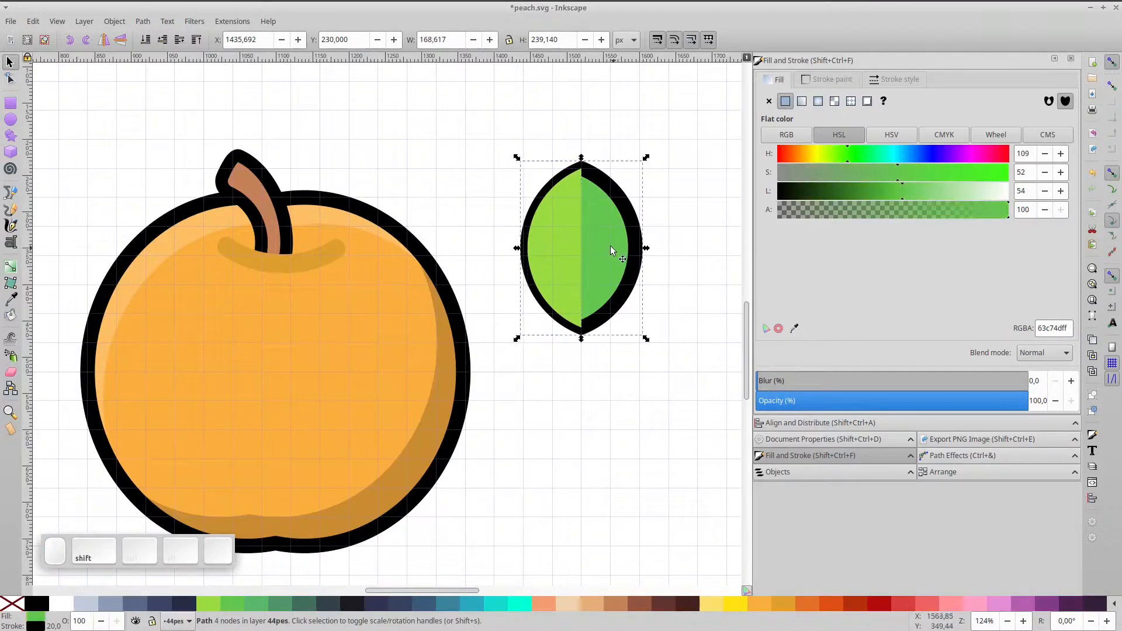
pyautogui.hotkey('ctrl', 'd')
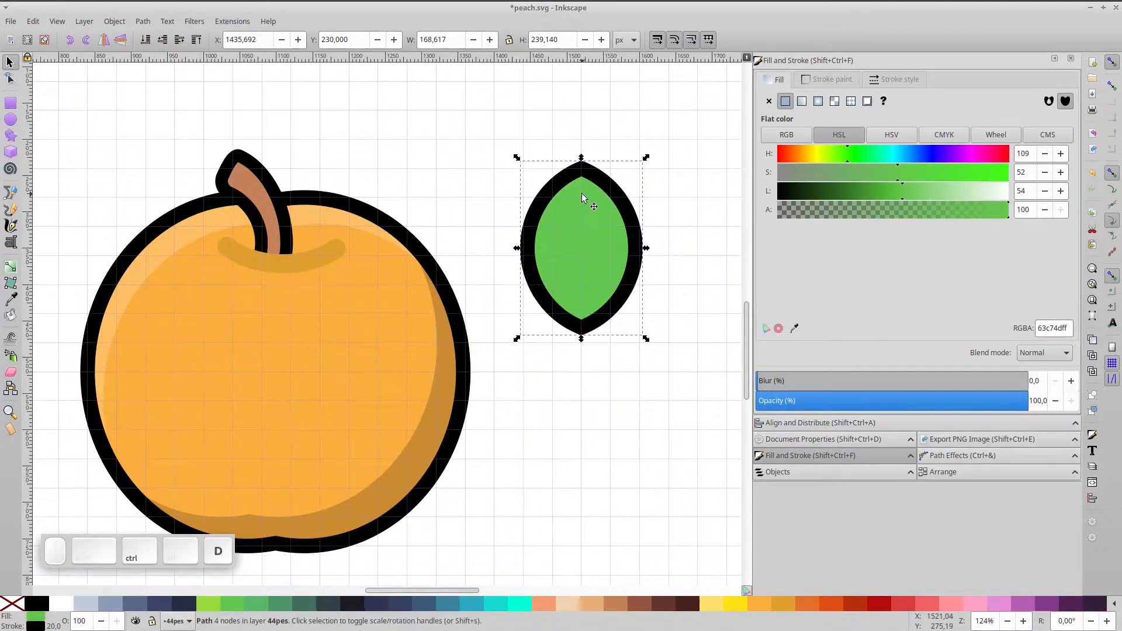
pyautogui.click(6, 606)
# - Group the three leaf shapes into one object
pyautogui.moveTo(501, 118); pyautogui.dragTo(675, 389)
pyautogui.click(824, 471)
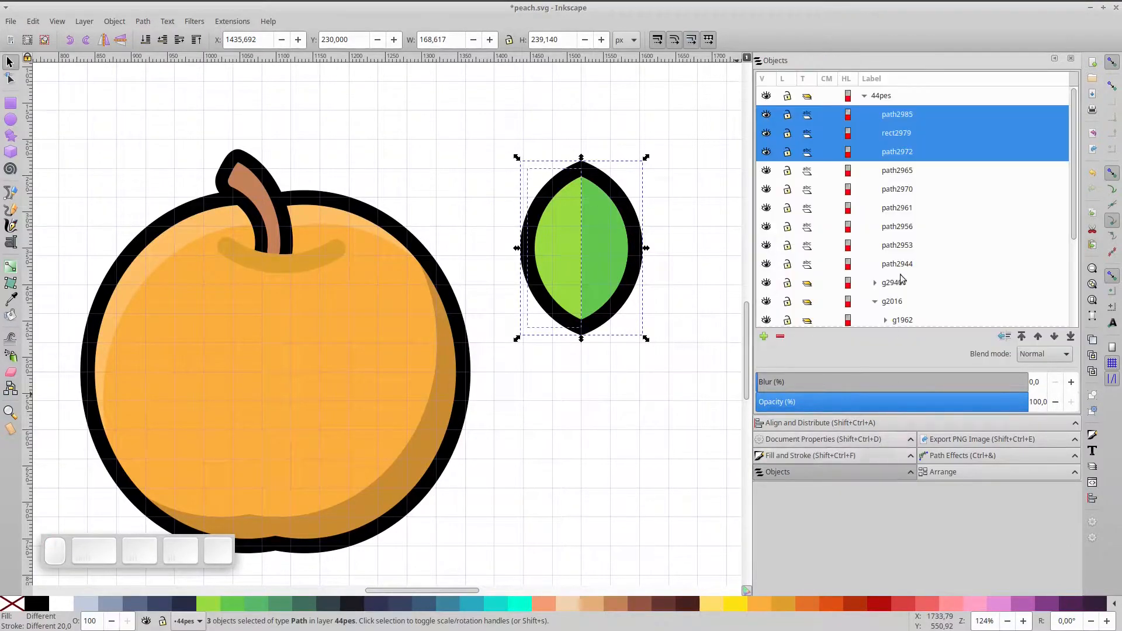
pyautogui.hotkey('ctrl', 'g')
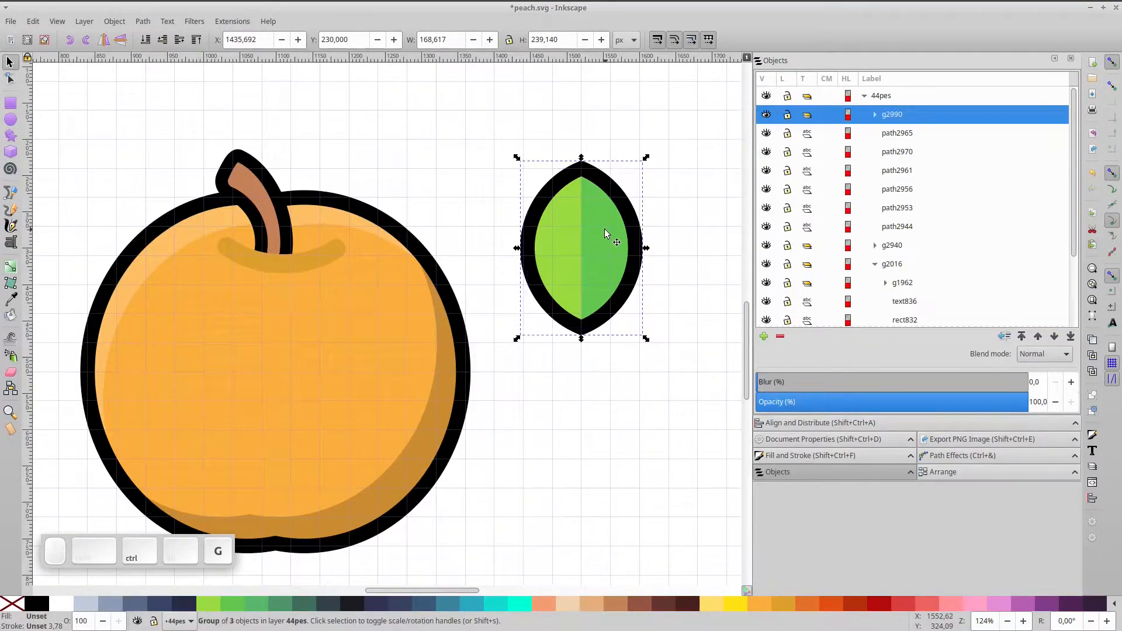
# - Rotate the leaf group, shrink it to about 146 × 147 px and place it beside the stem on the peach
pyautogui.moveTo(605, 230); pyautogui.dragTo(532, 242)
pyautogui.moveTo(566, 181); pyautogui.dragTo(381, 169)
pyautogui.moveTo(431, 107); pyautogui.dragTo(359, 174)
pyautogui.press('Down')
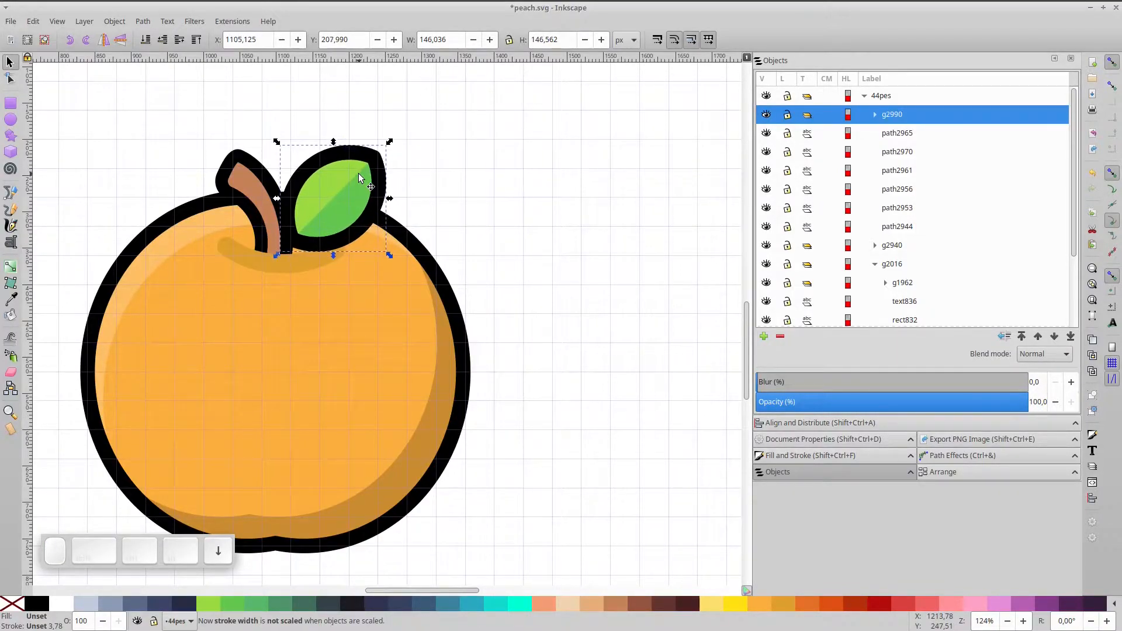
# - Duplicate the leaf, enlarge the copy to about 165 × 265 px and stand it more upright above the first leaf
pyautogui.hotkey('ctrl', 'd')
pyautogui.moveTo(389, 142); pyautogui.dragTo(355, 123)
pyautogui.moveTo(345, 159); pyautogui.dragTo(319, 70)
pyautogui.moveTo(320, 148); pyautogui.dragTo(325, 130)
# - Raise the stem, the small leaf and the dimple arc to the top of the stacking order, in that sequence
pyautogui.click(242, 176)
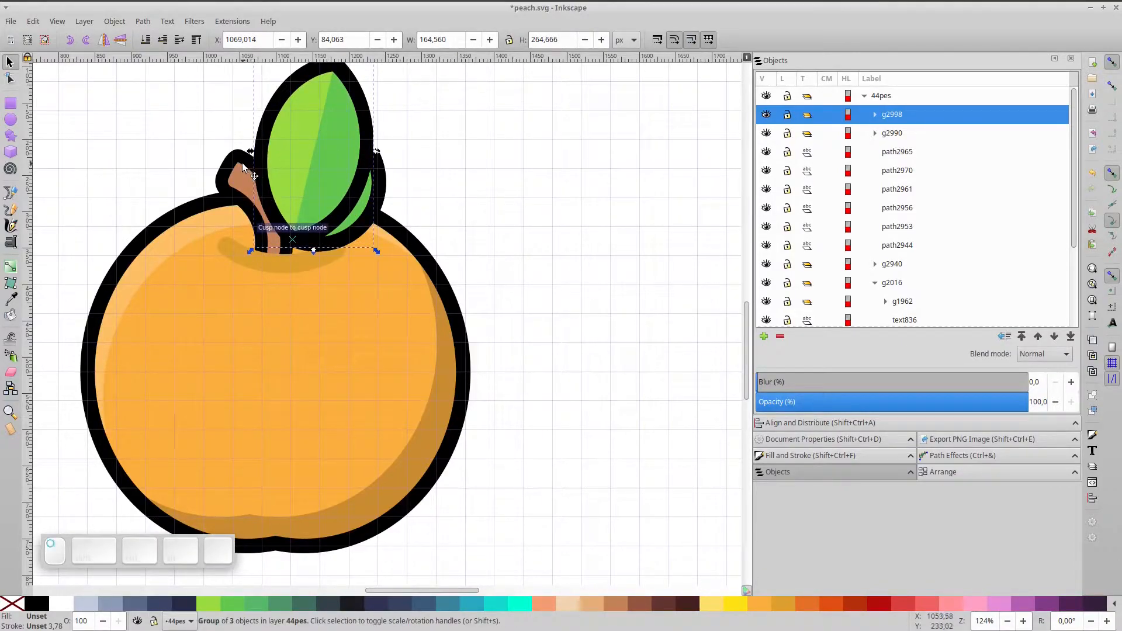
pyautogui.click(197, 39)
pyautogui.click(352, 222)
pyautogui.click(198, 40)
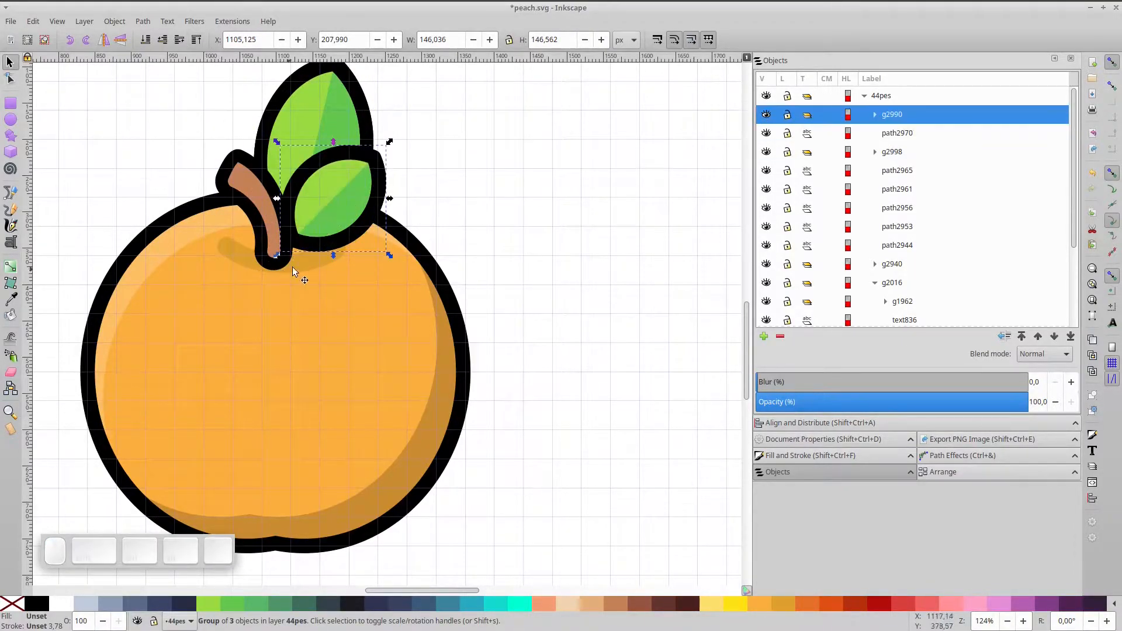
pyautogui.click(290, 268)
pyautogui.click(198, 40)
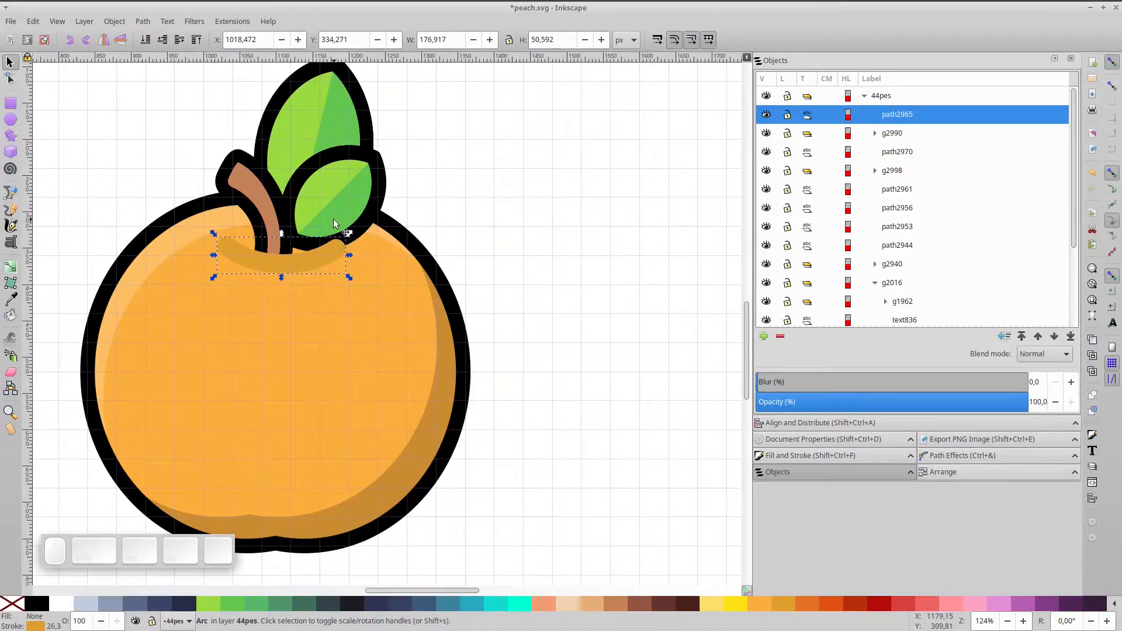
# - Tilt the large leaf clockwise and reposition the small leaf against the base of the stem
pyautogui.press('space')
pyautogui.click(386, 111)
pyautogui.click(386, 108)
pyautogui.press('space')
pyautogui.moveTo(436, 88); pyautogui.dragTo(464, 120)
pyautogui.moveTo(411, 126); pyautogui.dragTo(451, 193)
pyautogui.click(408, 208)
pyautogui.click(407, 208)
pyautogui.moveTo(406, 214); pyautogui.dragTo(414, 227)
# - Shrink the large leaf slightly and tuck it behind the small leaf
pyautogui.click(416, 155)
pyautogui.click(416, 155)
pyautogui.moveTo(455, 106); pyautogui.dragTo(440, 96)
pyautogui.moveTo(414, 143); pyautogui.dragTo(413, 155)
pyautogui.moveTo(450, 113); pyautogui.dragTo(439, 107)
pyautogui.moveTo(413, 138); pyautogui.dragTo(413, 147)
# - Raise the small leaf to the top so it overlaps the dimple arc, and check the whole page
pyautogui.click(393, 234)
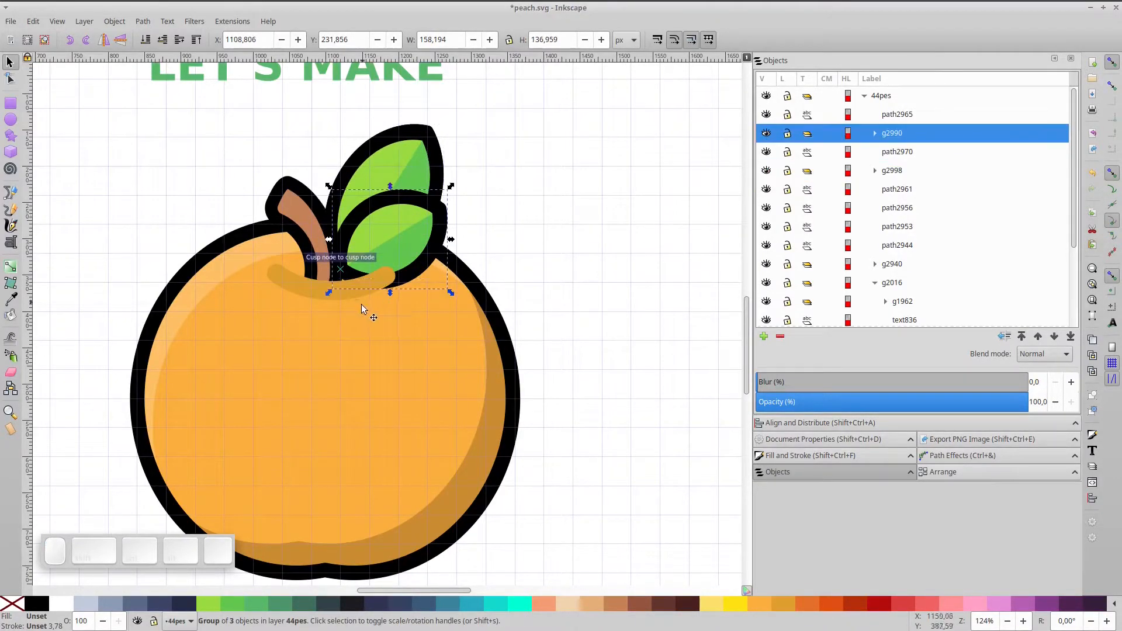
pyautogui.click(195, 40)
pyautogui.click(467, 216)
pyautogui.scroll(-1, 373, 215)
pyautogui.press('5')
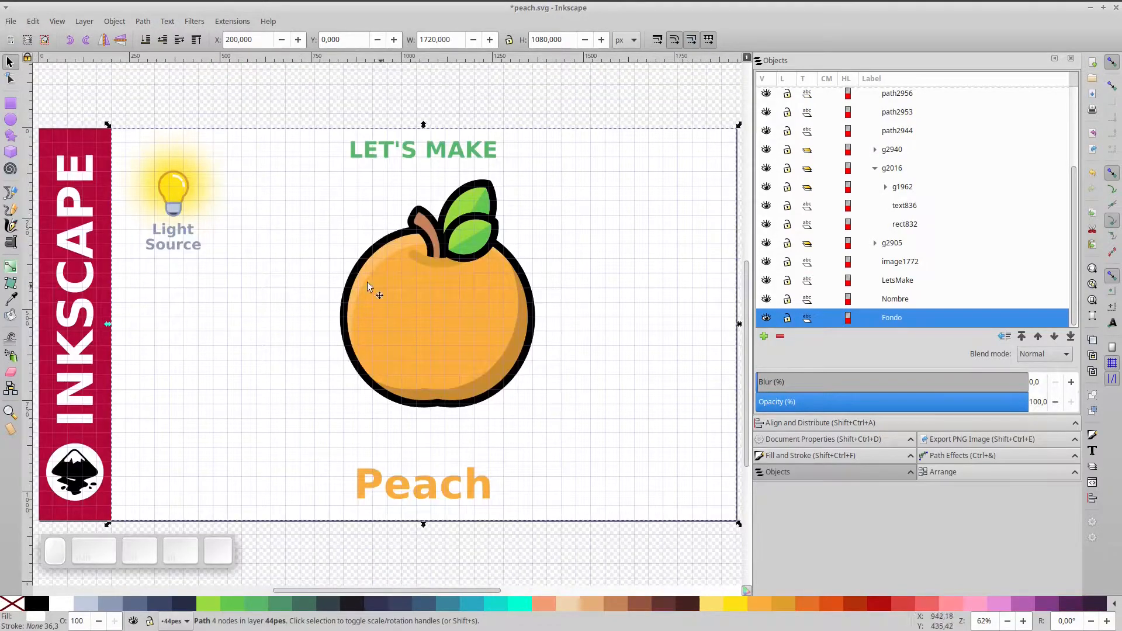
# - Duplicate the small leaf and move the copy down and to the right onto the peach
pyautogui.scroll(4, 490, 258)
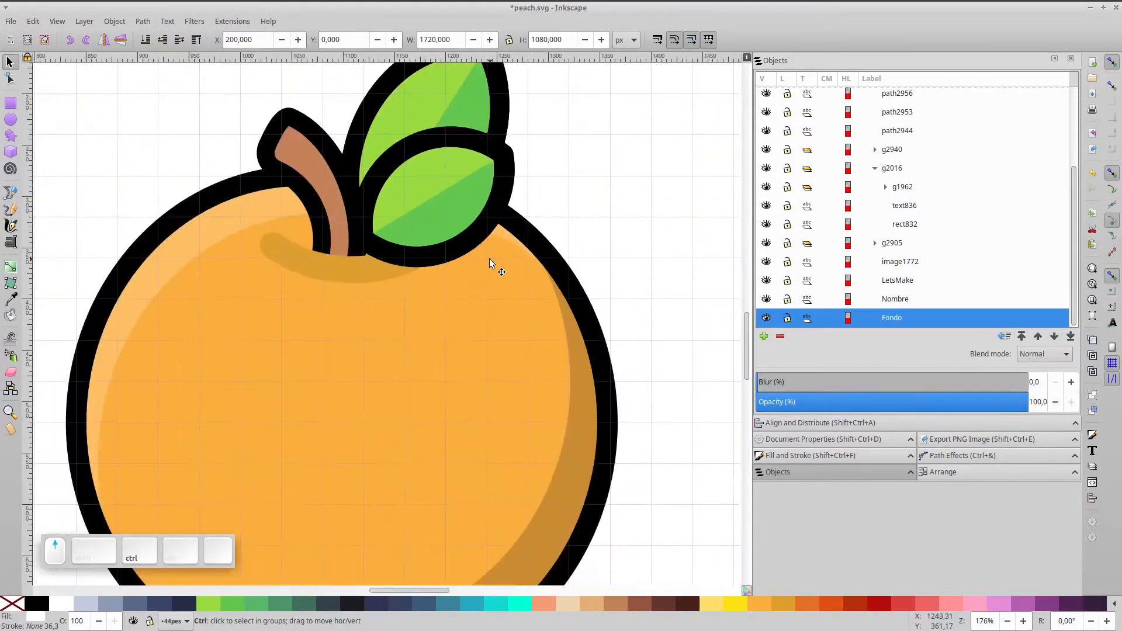
pyautogui.click(472, 209)
pyautogui.hotkey('ctrl', 'd')
pyautogui.moveTo(472, 210); pyautogui.dragTo(557, 345)
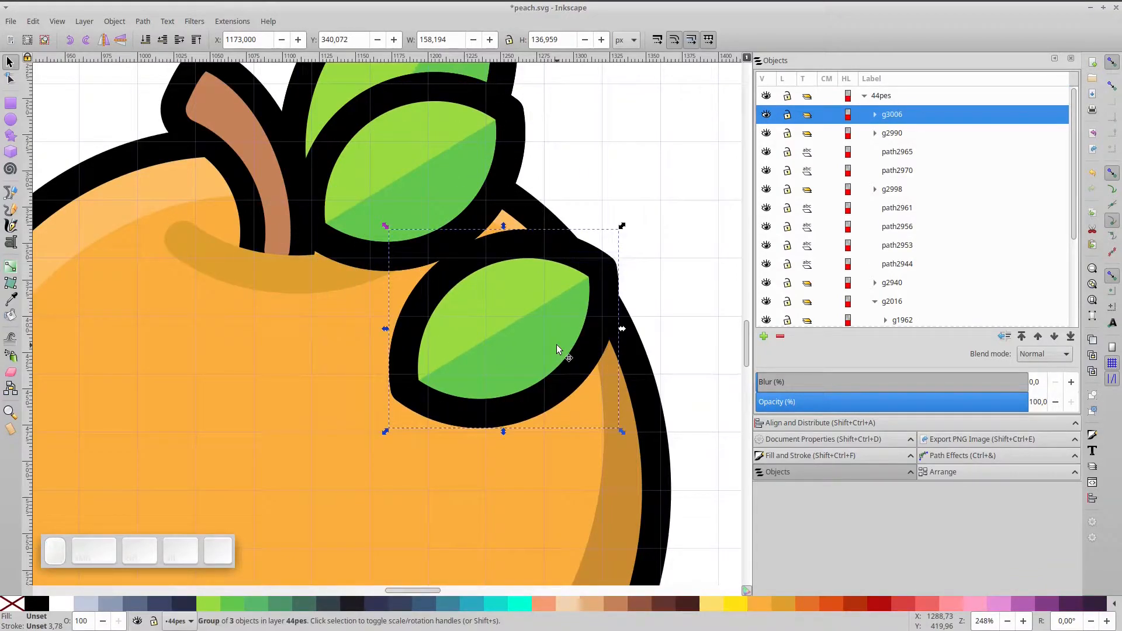
# - Ungroup the copied leaf and delete its light and dark green halves, keeping only the outlined base shape
pyautogui.hotkey('ctrl', 'shift', 'g')
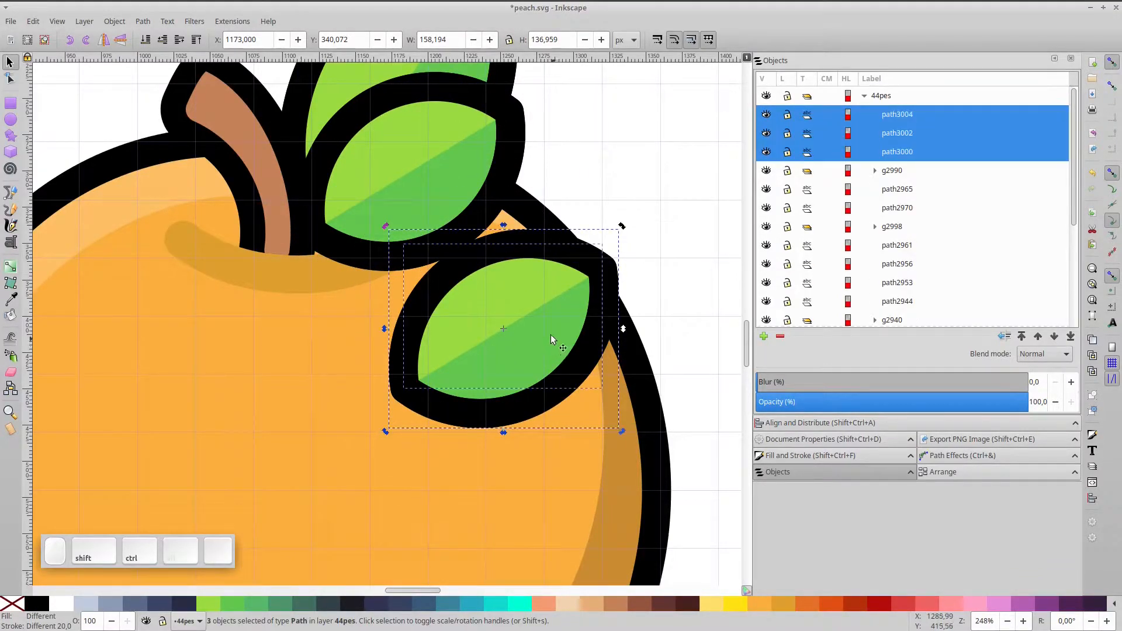
pyautogui.click(522, 295)
pyautogui.moveTo(521, 296); pyautogui.dragTo(662, 170)
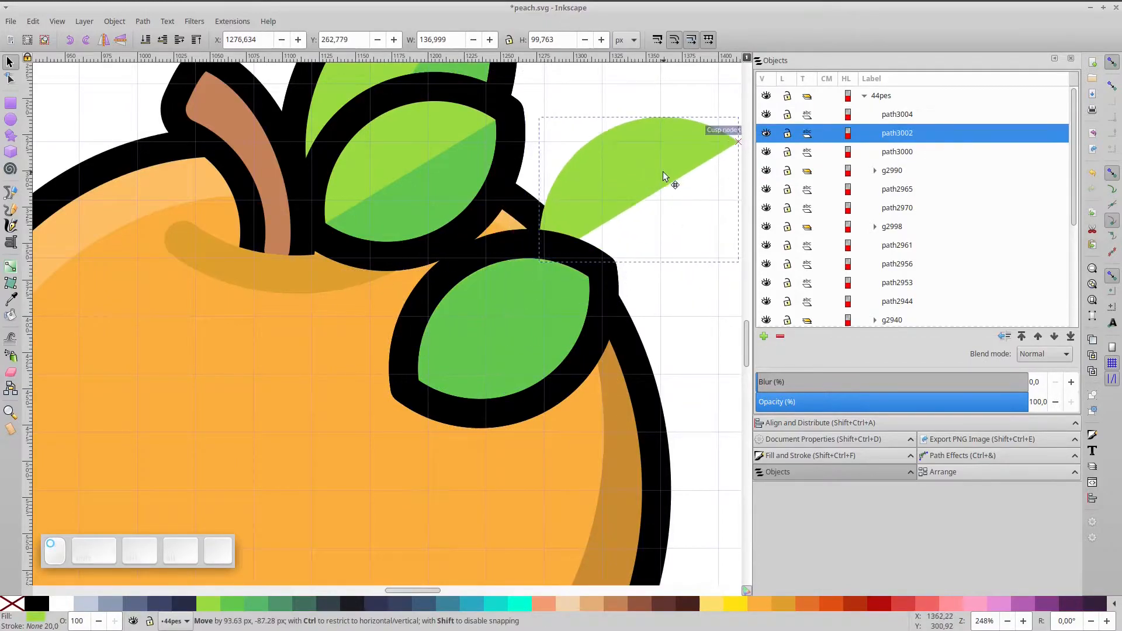
pyautogui.press('Delete')
pyautogui.moveTo(574, 259); pyautogui.dragTo(663, 174)
pyautogui.press('Delete')
# - Turn the remaining leaf shape into a shadow with no stroke and a black fill at 20% alpha
pyautogui.moveTo(587, 259); pyautogui.dragTo(636, 246)
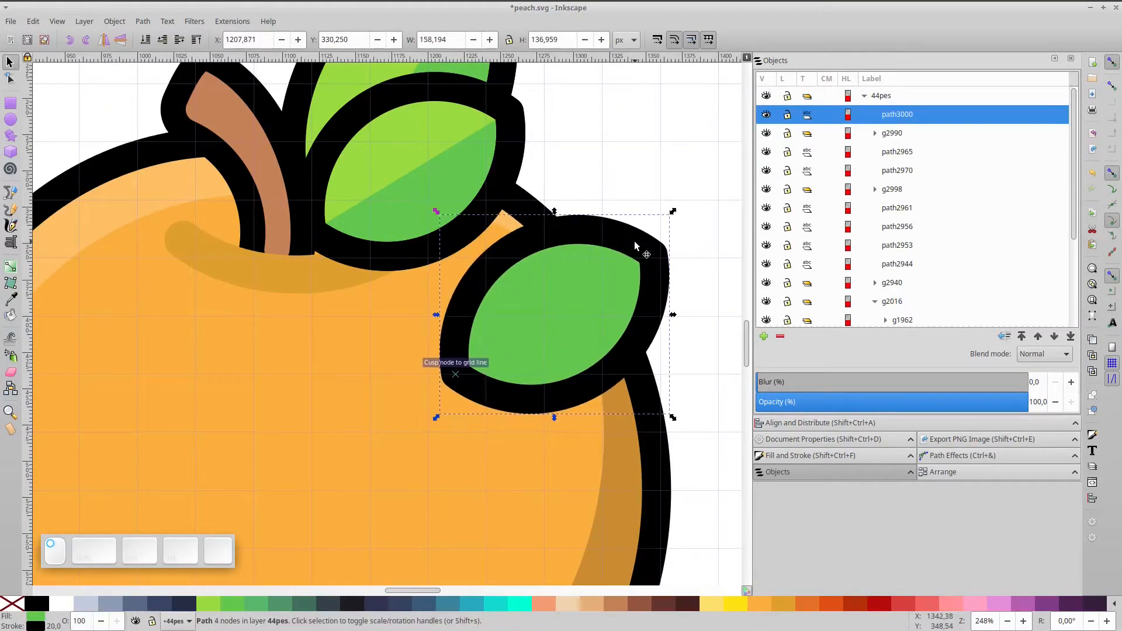
pyautogui.keyDown('shift'); pyautogui.click(11, 603); pyautogui.keyUp('shift')
pyautogui.click(36, 603)
pyautogui.click(813, 458)
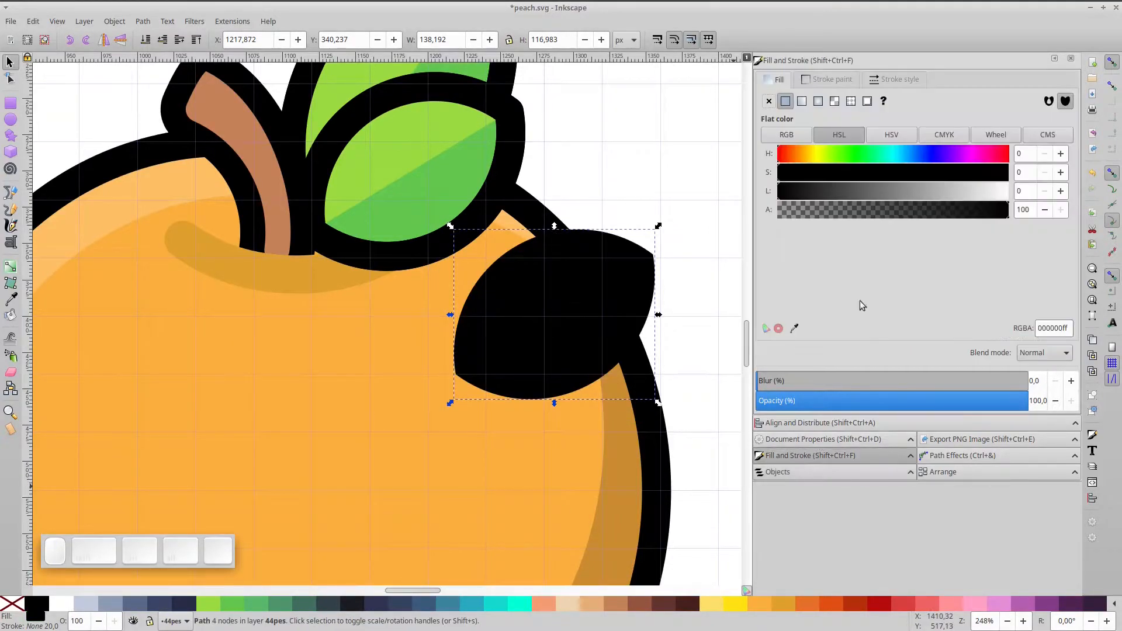
pyautogui.click(853, 213)
pyautogui.moveTo(1031, 210); pyautogui.dragTo(999, 214)
pyautogui.write('20')
pyautogui.press('Return')
# - Move the shadow shape onto the small leaf and rotate it clockwise to cover the leaf's lower part and base
pyautogui.moveTo(602, 300); pyautogui.dragTo(307, 251)
pyautogui.click(483, 133)
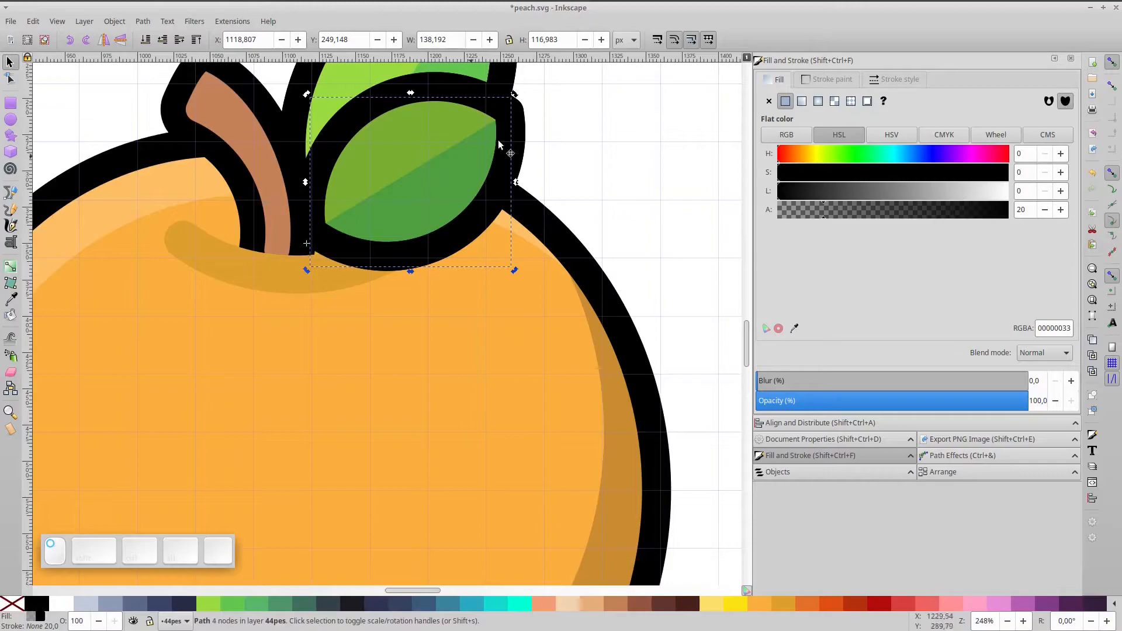
pyautogui.moveTo(512, 267); pyautogui.dragTo(531, 107)
# - Disable the document's rectangular grid and check the whole drawing
pyautogui.click(823, 439)
pyautogui.click(845, 80)
pyautogui.click(769, 175)
pyautogui.click(580, 124)
pyautogui.keyDown('ctrl'); pyautogui.scroll(-4, 400, 255); pyautogui.keyUp('ctrl')
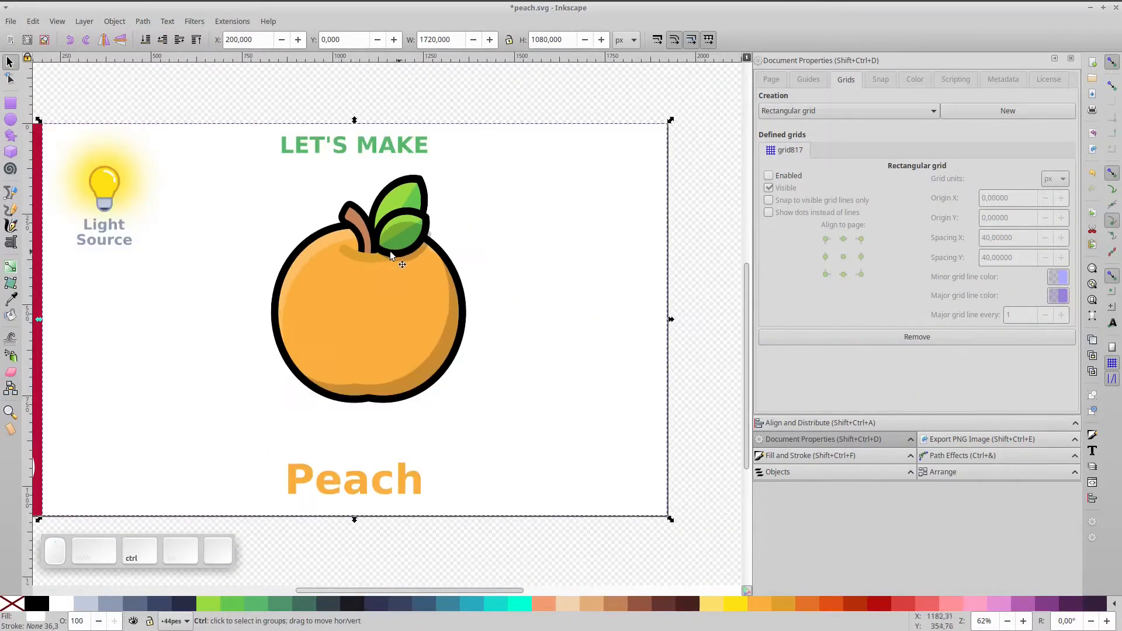
# - Duplicate the peach body, raise the copy to the top, and intersect it with the leaf shadow
pyautogui.keyDown('ctrl'); pyautogui.scroll(3, 408, 251); pyautogui.keyUp('ctrl')
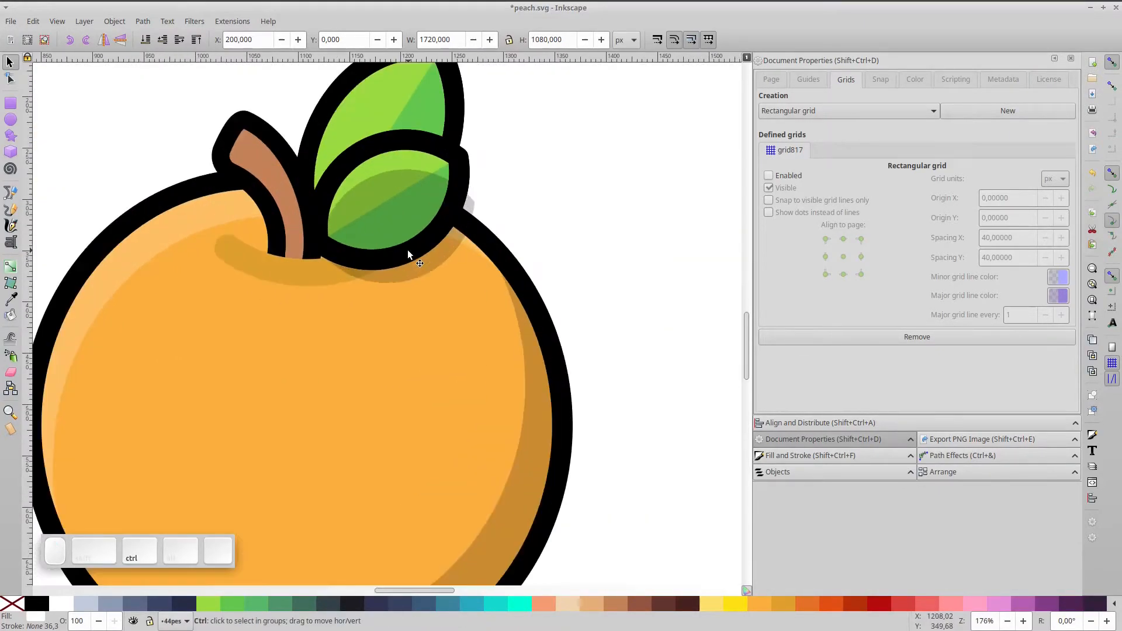
pyautogui.keyDown('ctrl'); pyautogui.click(459, 303); pyautogui.keyUp('ctrl')
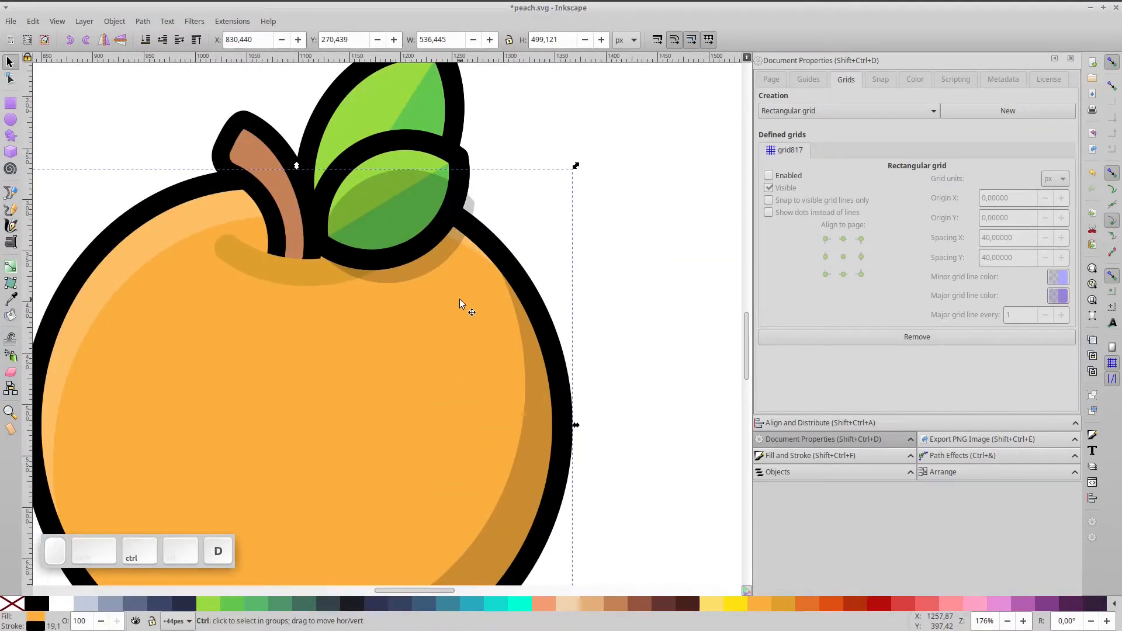
pyautogui.press('Home')
pyautogui.keyDown('shift'); pyautogui.click(471, 203); pyautogui.keyUp('shift')
pyautogui.hotkey('ctrl', '*')
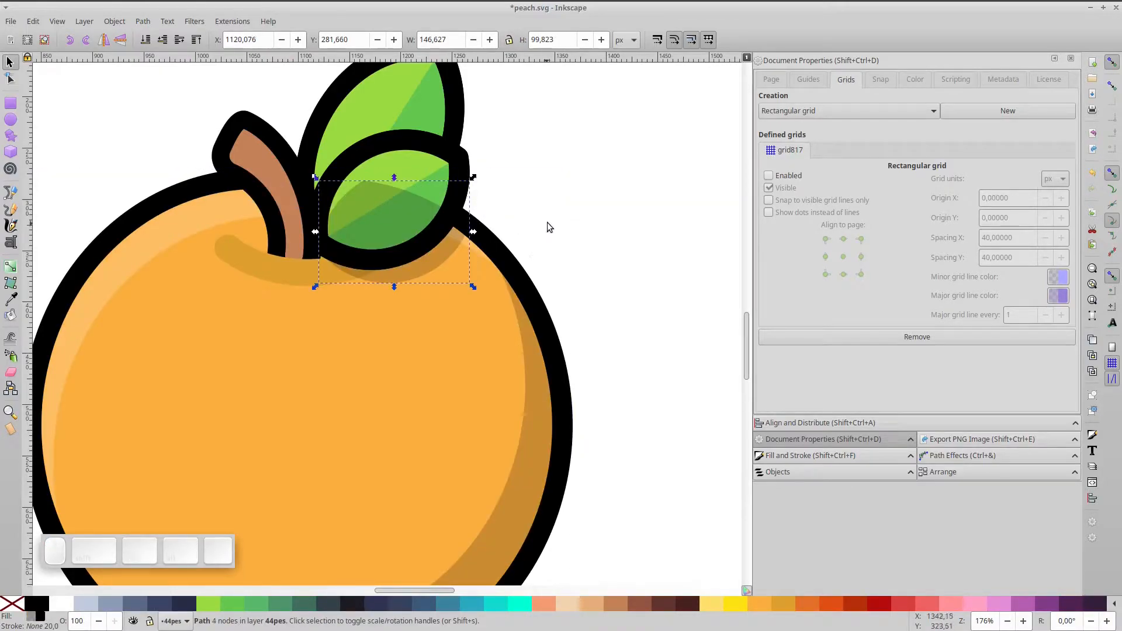
# - Delete the peach highlight's node on the right side and retract the handles of the neighbouring node by making it a corner
pyautogui.keyDown('ctrl'); pyautogui.click(548, 227); pyautogui.keyUp('ctrl')
pyautogui.keyDown('ctrl'); pyautogui.scroll(3, 454, 247); pyautogui.keyUp('ctrl')
pyautogui.doubleClick(501, 242)
pyautogui.keyDown('ctrl'); pyautogui.scroll(-3, 503, 244); pyautogui.keyUp('ctrl')
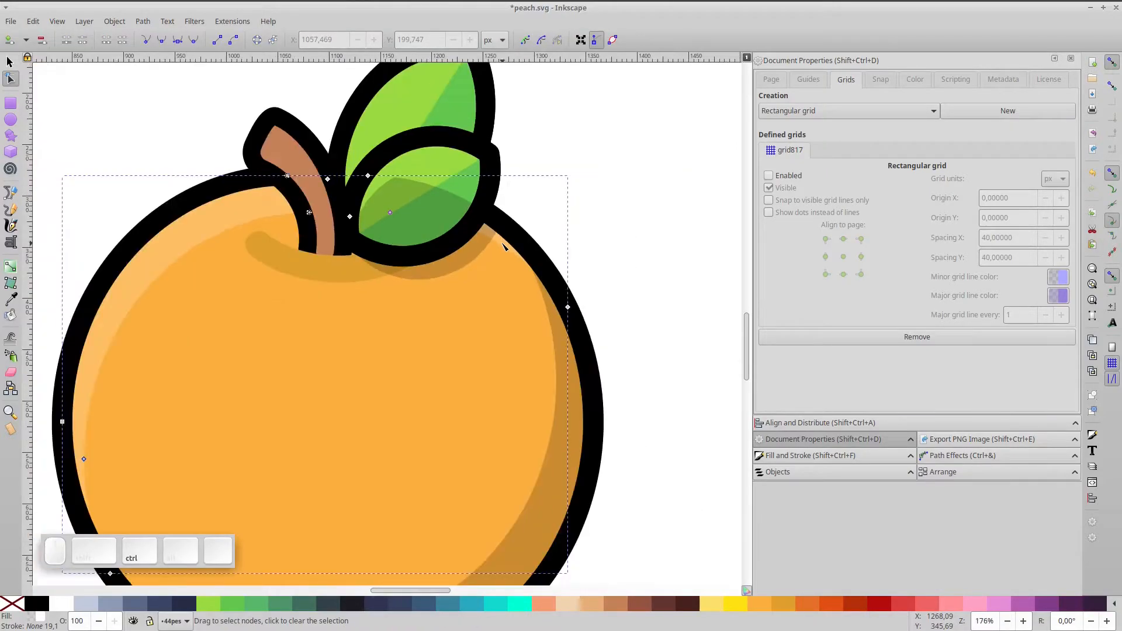
pyautogui.click(562, 295)
pyautogui.press('Delete')
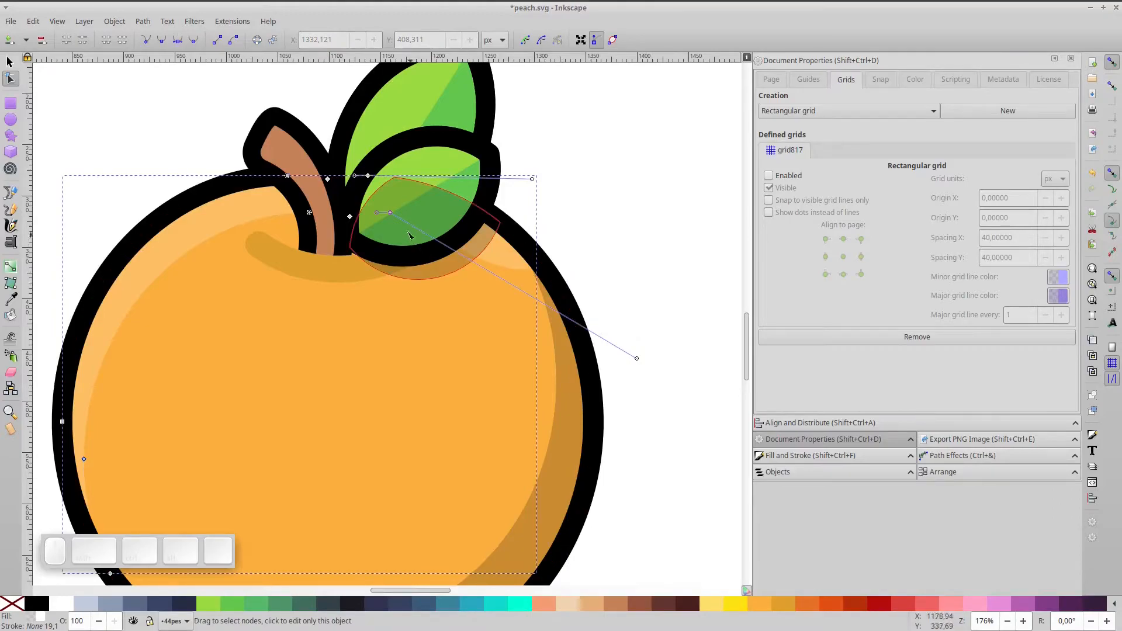
pyautogui.click(147, 44)
pyautogui.click(147, 44)
pyautogui.click(643, 243)
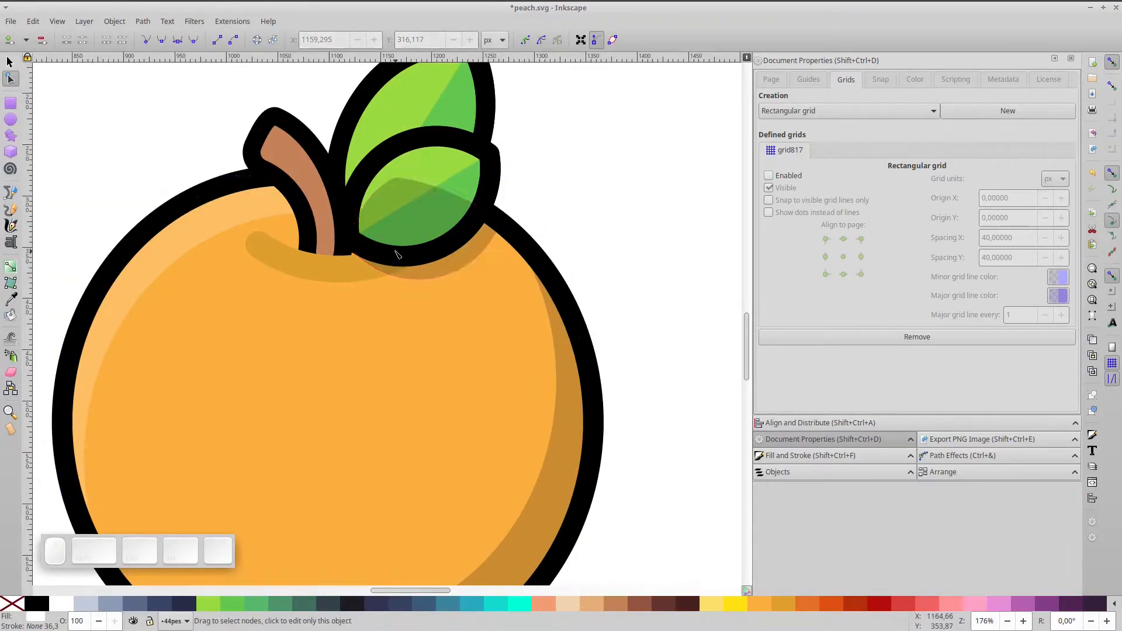
pyautogui.press('KP_5')
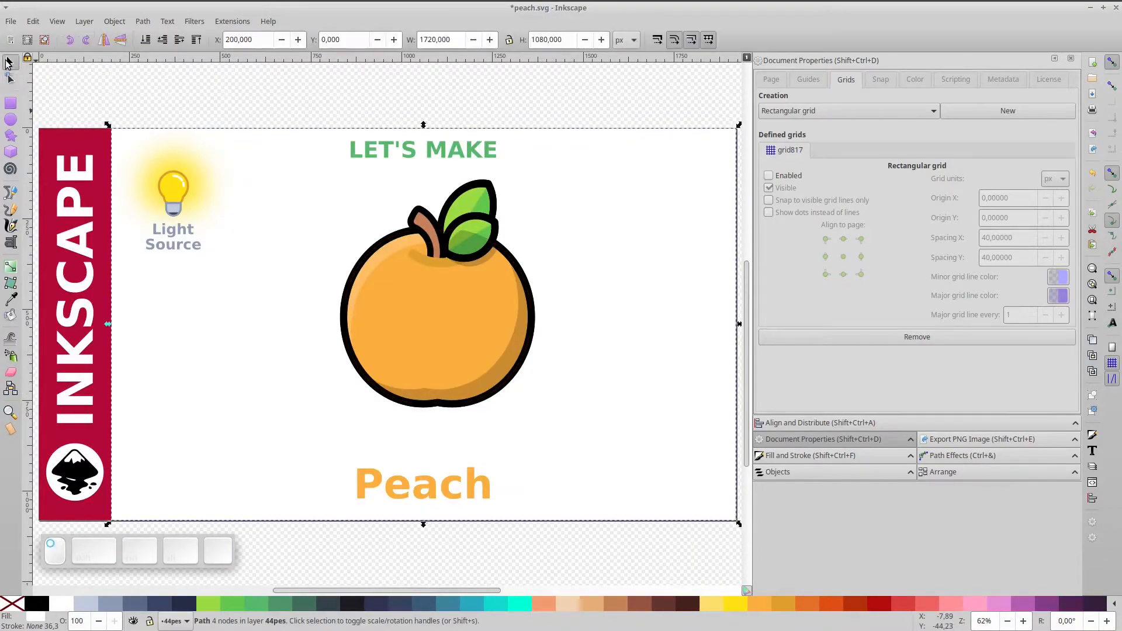
# - Draw a circle with a radius of about 168 px over the peach, with no fill and a white outline
pyautogui.click(10, 119)
pyautogui.moveTo(435, 294)
pyautogui.mouseDown()
pyautogui.moveTo(457, 258)
pyautogui.moveTo(496, 260)
pyautogui.moveTo(501, 234)
pyautogui.mouseUp()
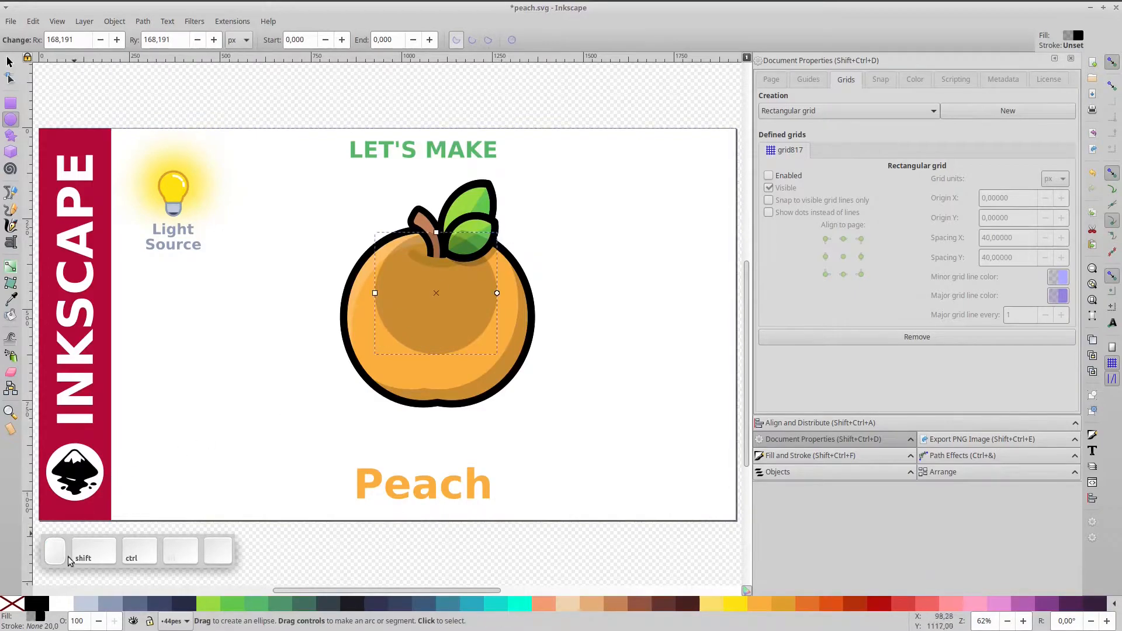
pyautogui.keyDown('shift'); pyautogui.click(61, 603); pyautogui.keyUp('shift')
pyautogui.click(16, 599)
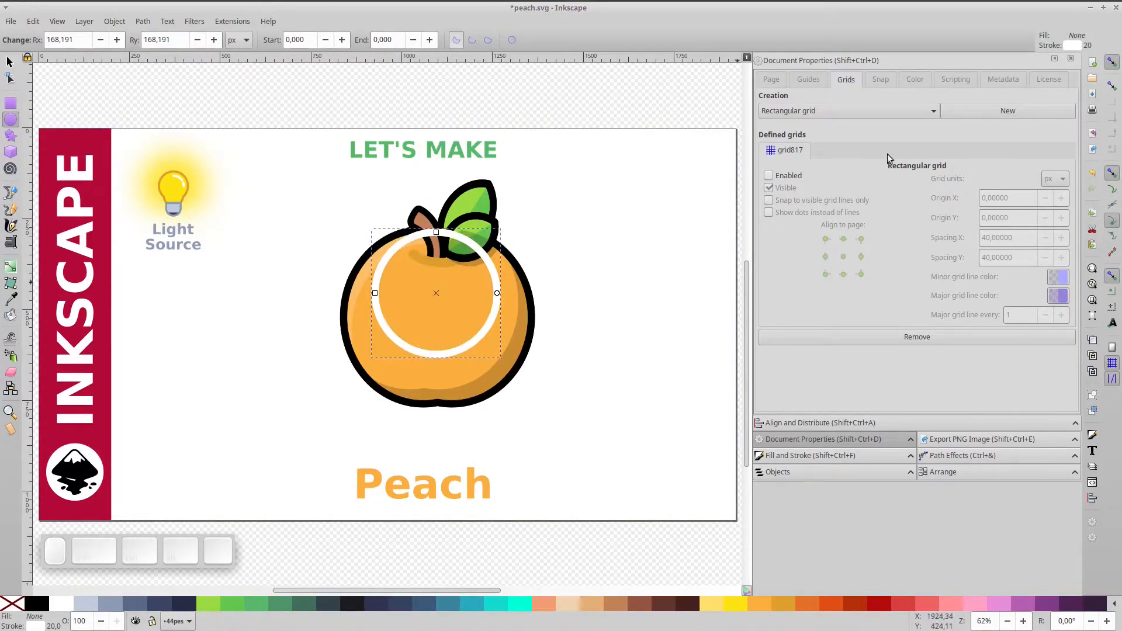
# - Set the white circle's stroke width to 40 px
pyautogui.click(818, 423)
pyautogui.click(842, 455)
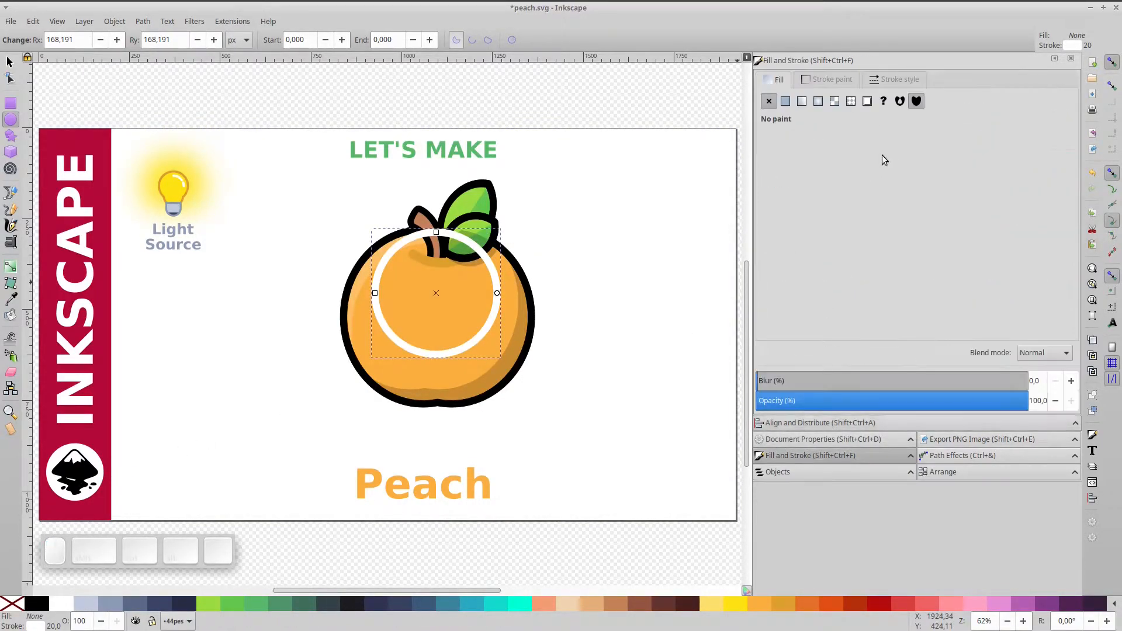
pyautogui.click(894, 80)
pyautogui.click(854, 102)
pyautogui.click(854, 102)
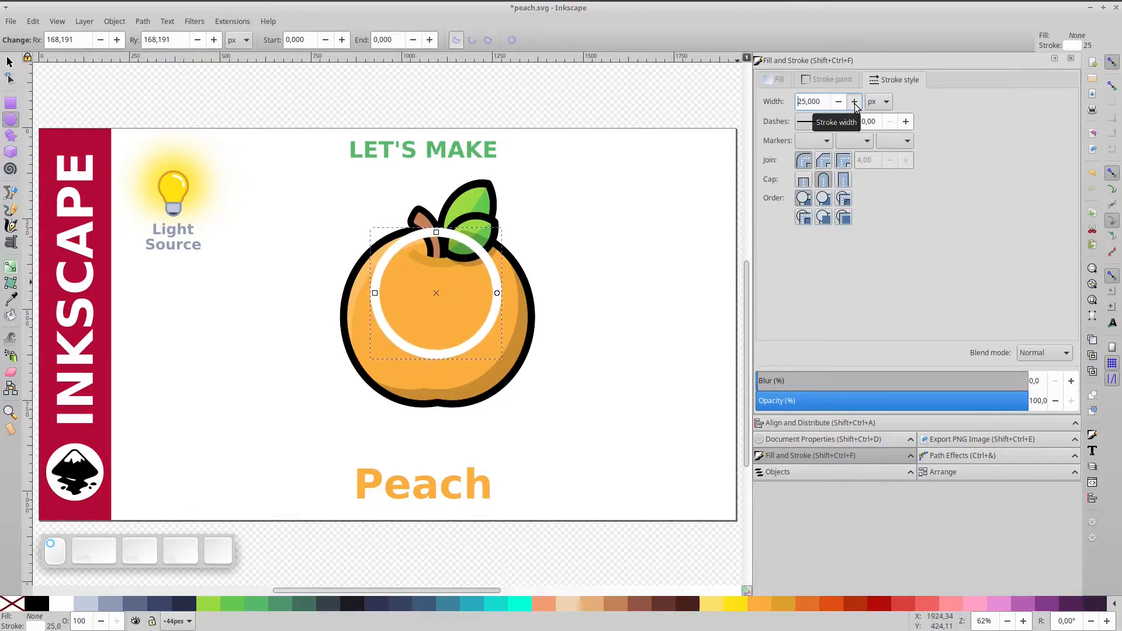
pyautogui.click(856, 102)
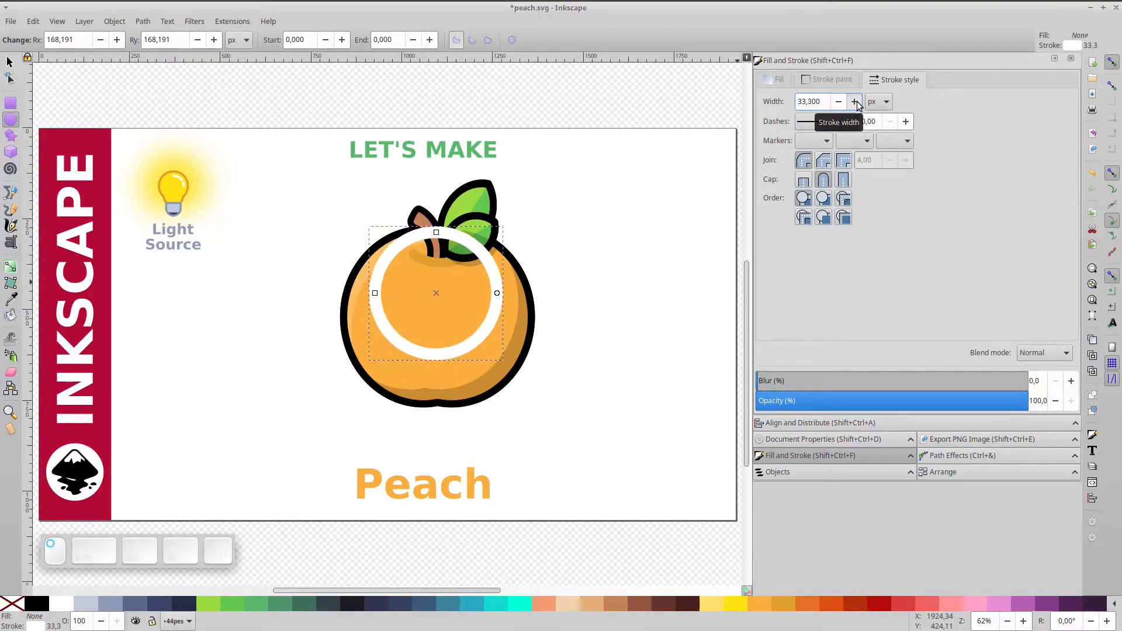
pyautogui.click(855, 102)
pyautogui.write('40')
pyautogui.press('Return')
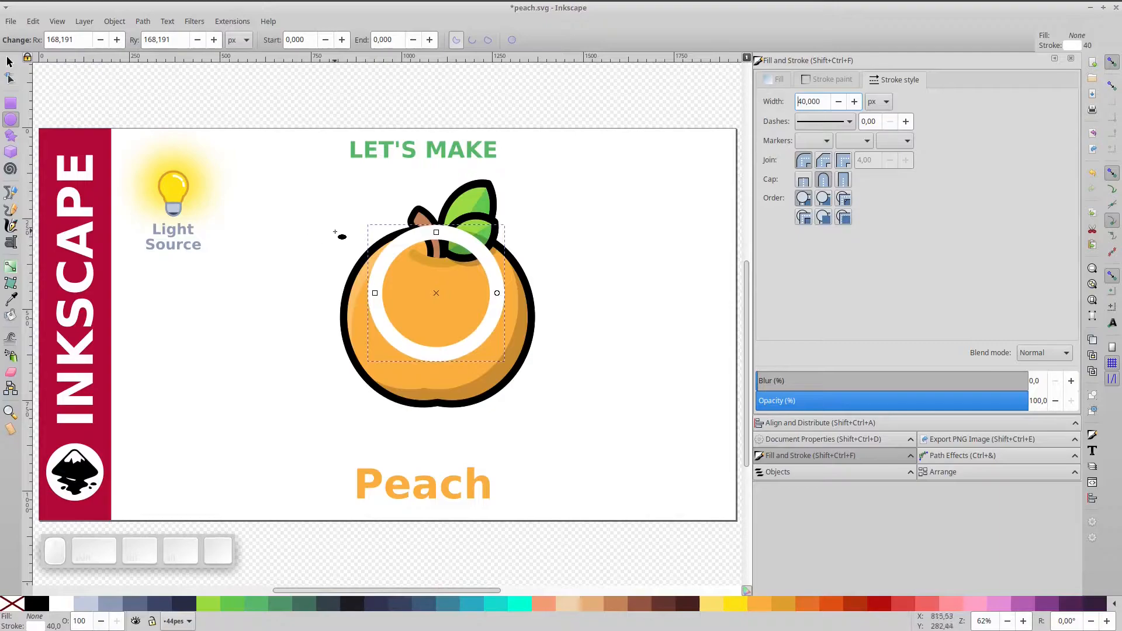
# - Reshape the white circle into a wide ellipse of about 478 by 268 px across the peach's upper half
pyautogui.click(9, 63)
pyautogui.moveTo(436, 221); pyautogui.dragTo(425, 246)
pyautogui.moveTo(482, 296); pyautogui.dragTo(515, 275)
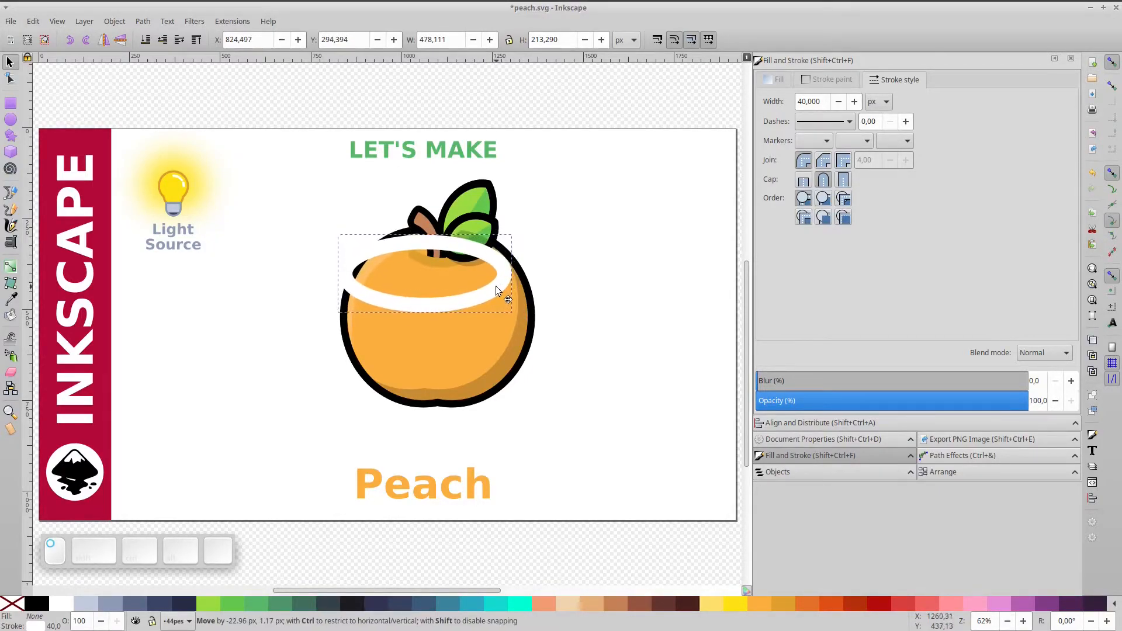
pyautogui.moveTo(425, 232); pyautogui.dragTo(426, 212)
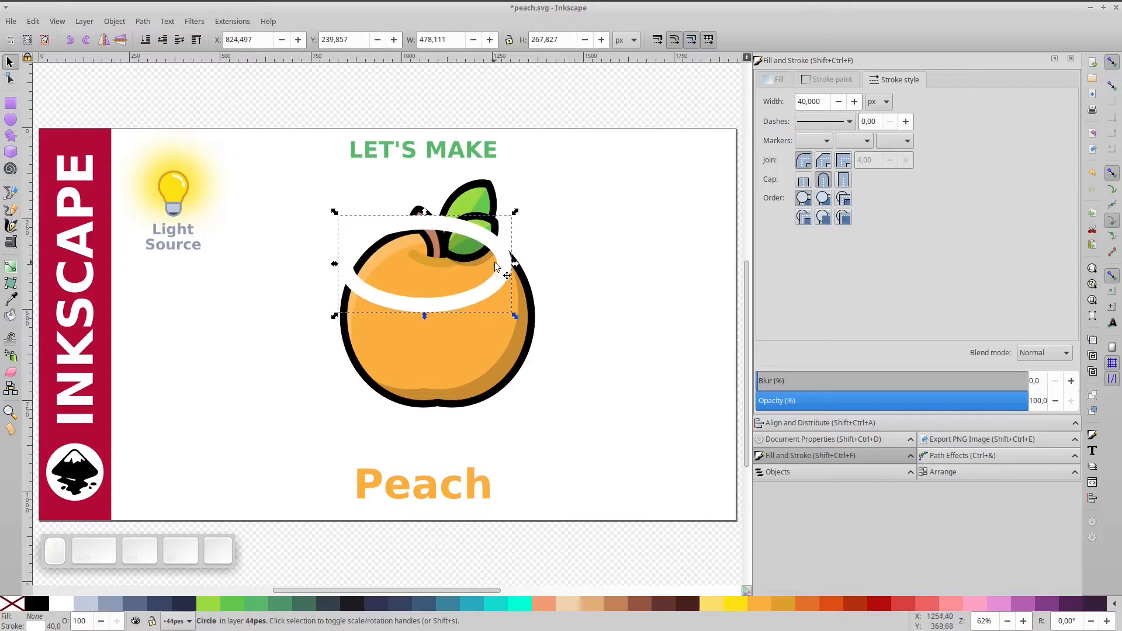
# - Open the white ellipse into a short arc near the peach's upper left edge
pyautogui.press('e')
pyautogui.moveTo(495, 263); pyautogui.dragTo(396, 306)
pyautogui.click(473, 41)
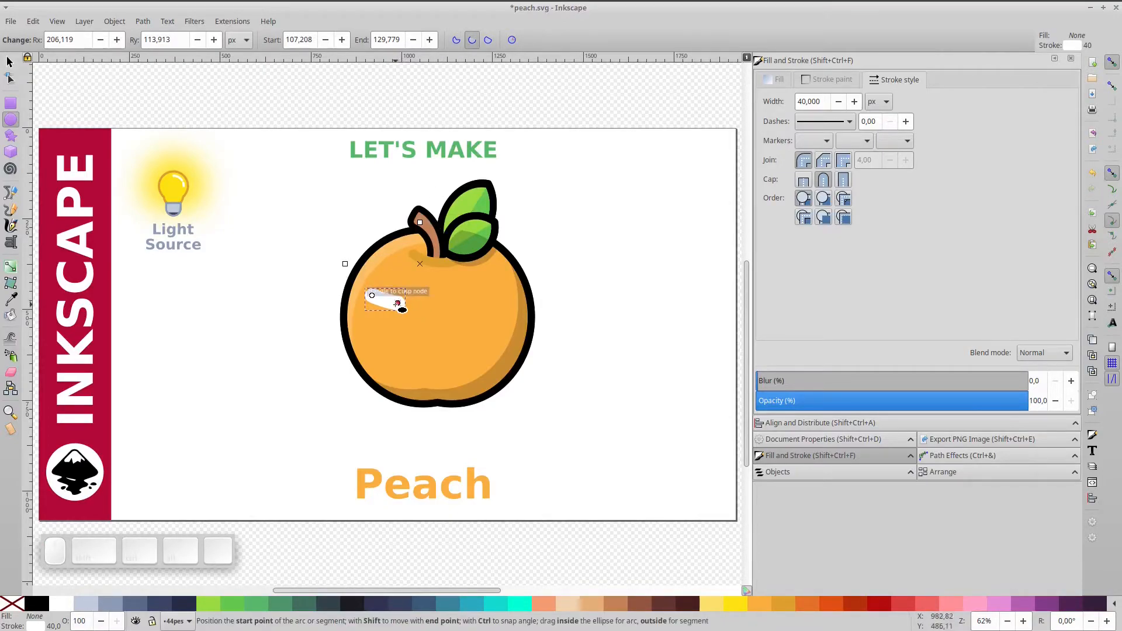
pyautogui.keyDown('ctrl'); pyautogui.scroll(4, 406, 302); pyautogui.keyUp('ctrl')
pyautogui.moveTo(409, 300); pyautogui.dragTo(351, 285)
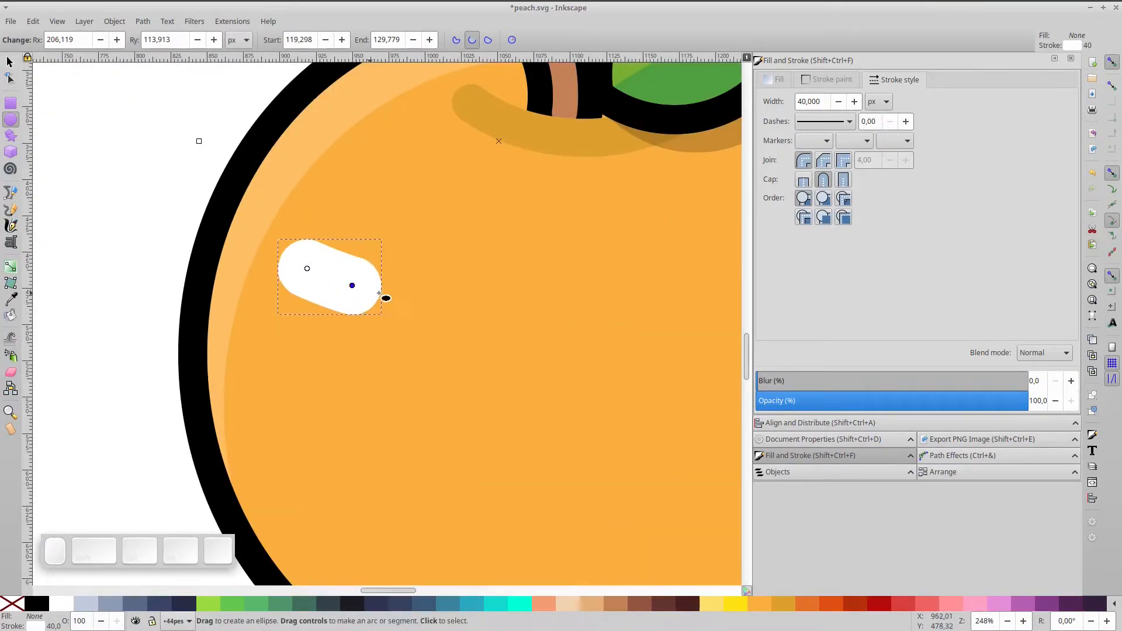
# - Add a longer white arc beside the short one and duplicate it onto the peach's right side
pyautogui.keyDown('ctrl'); pyautogui.scroll(-2, 385, 292); pyautogui.keyUp('ctrl')
pyautogui.moveTo(367, 288); pyautogui.dragTo(451, 298)
pyautogui.click(10, 63)
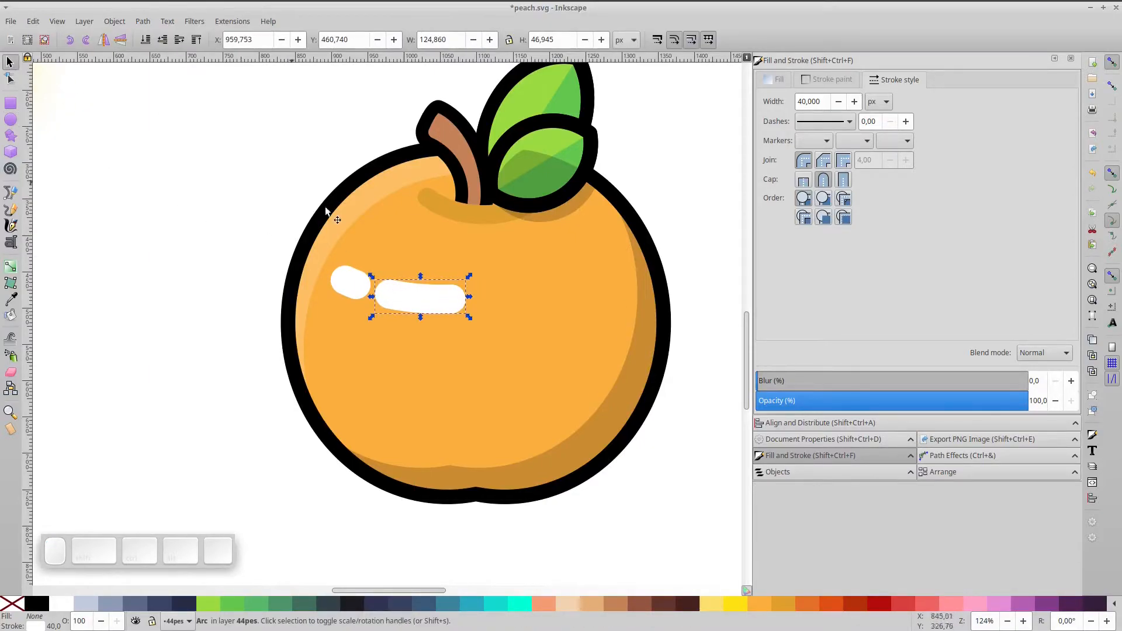
pyautogui.hotkey('ctrl', 'd')
pyautogui.moveTo(432, 300); pyautogui.dragTo(600, 346)
# - Set the stroke alpha of the two white arcs on the peach's left side to 30%
pyautogui.click(408, 300)
pyautogui.keyDown('shift'); pyautogui.click(352, 285); pyautogui.keyUp('shift')
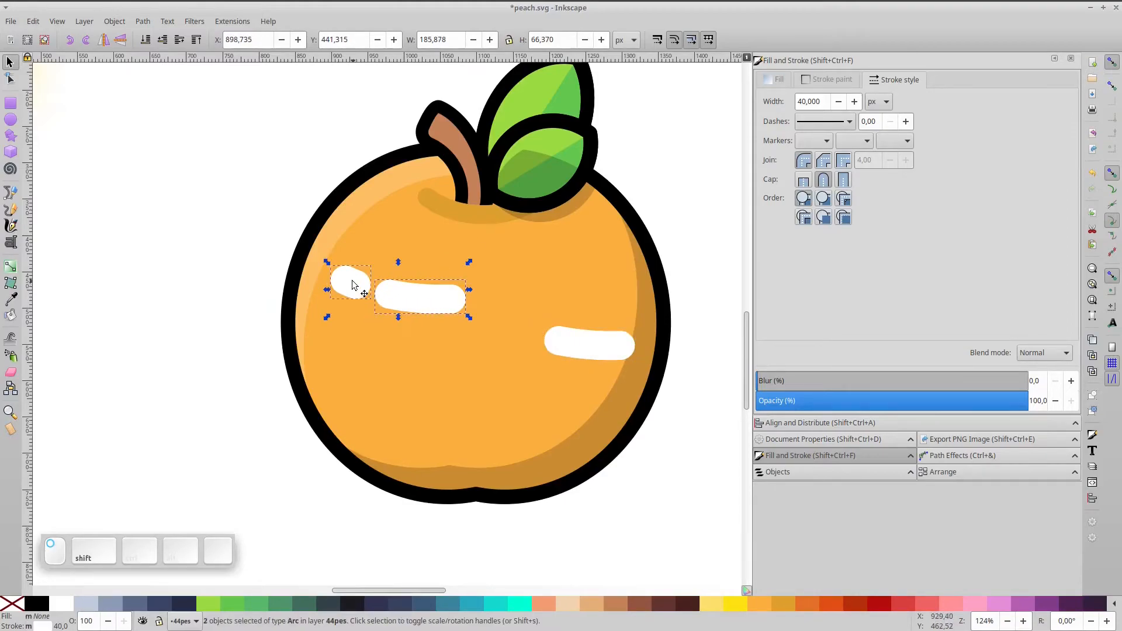
pyautogui.click(812, 86)
pyautogui.moveTo(997, 218); pyautogui.dragTo(886, 221)
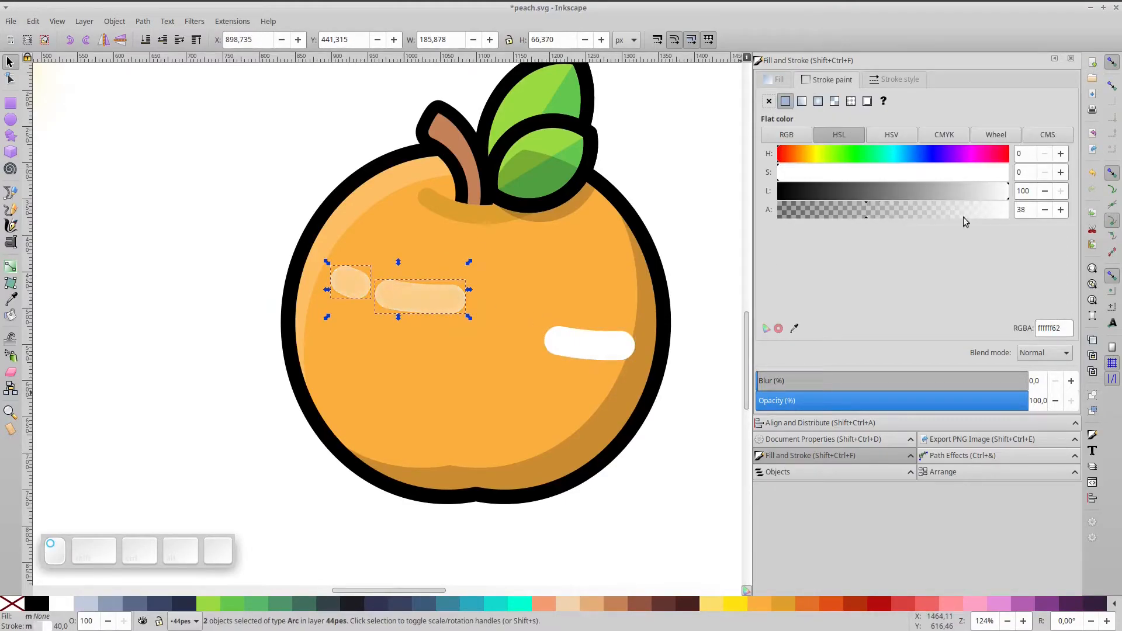
pyautogui.write('30')
# - Restore the right-hand arc to a whole ellipse and reshape it to radii of about 126 px horizontally and 249 px vertically
pyautogui.click(602, 347)
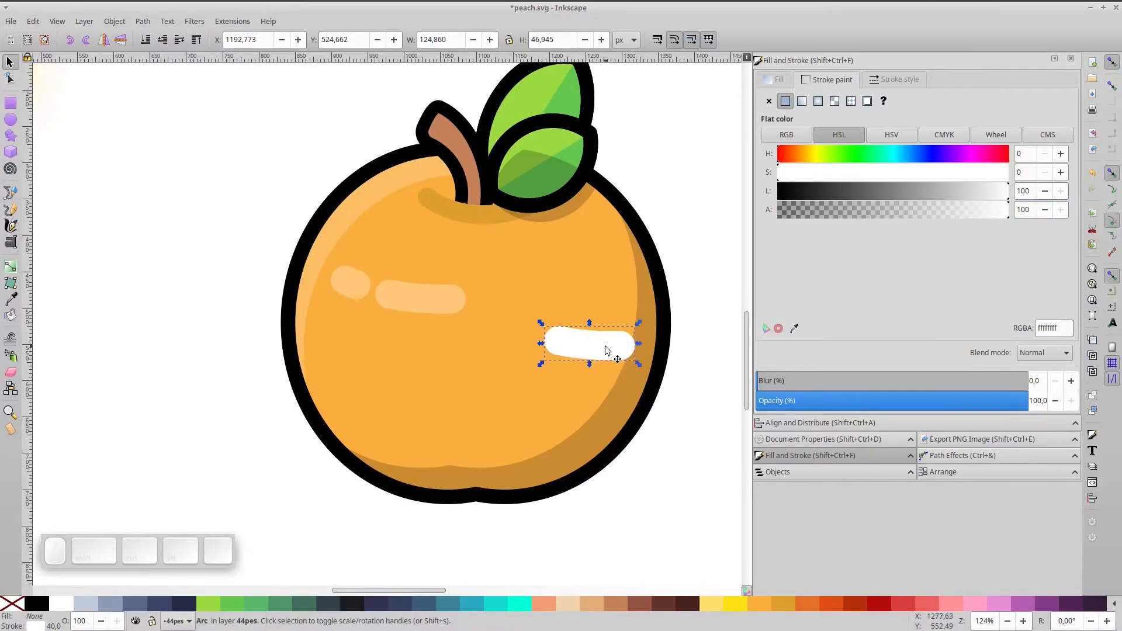
pyautogui.click(12, 120)
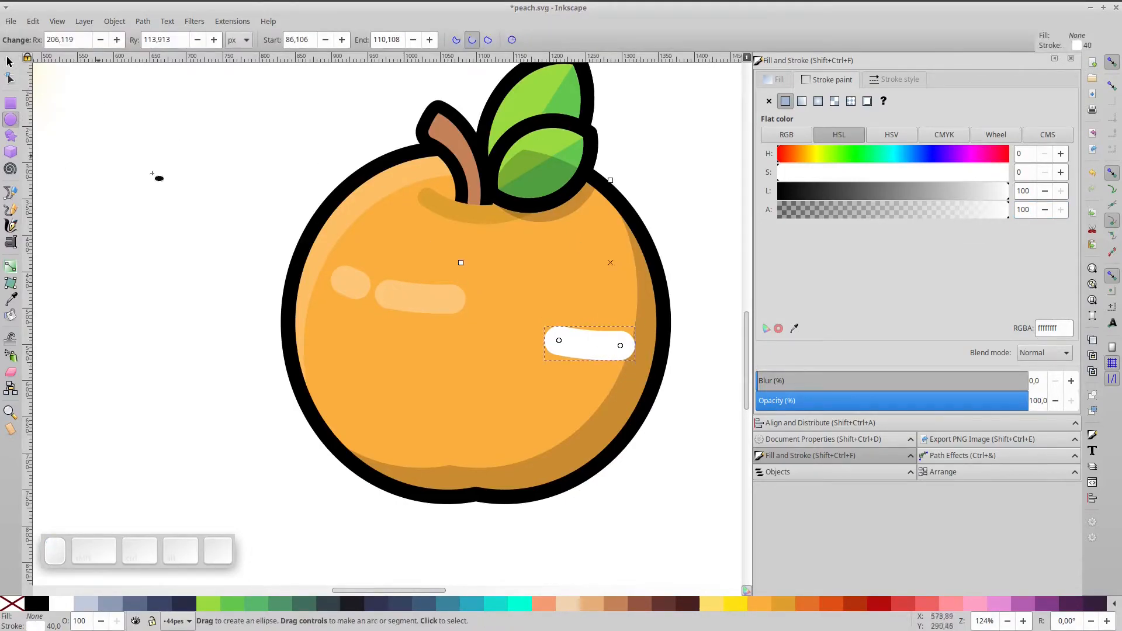
pyautogui.click(512, 40)
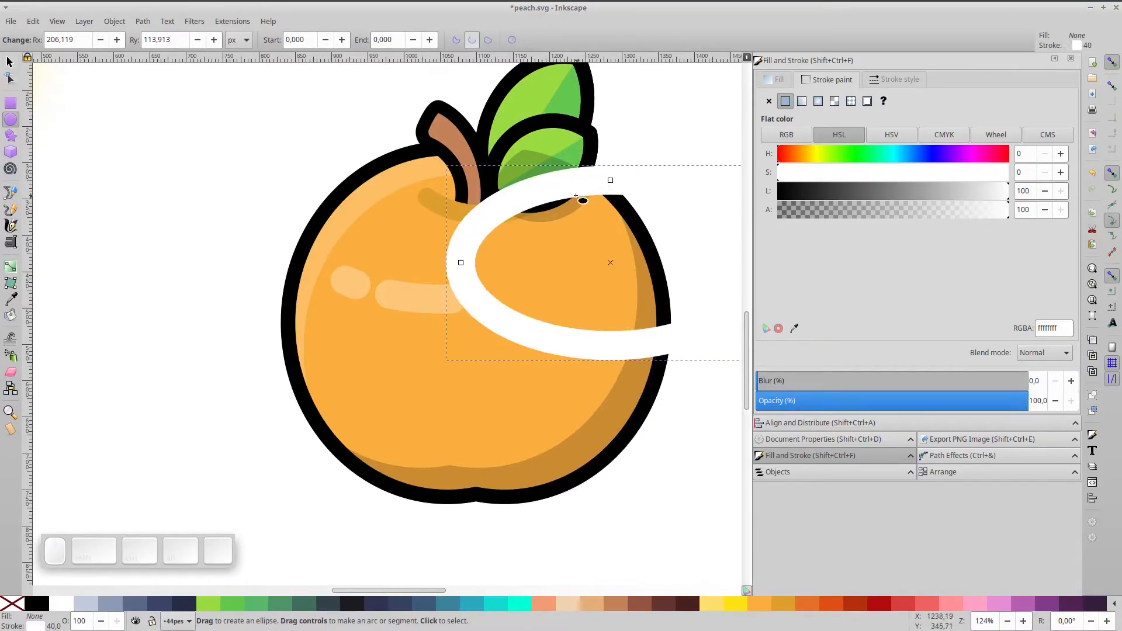
pyautogui.moveTo(610, 180); pyautogui.dragTo(609, 84)
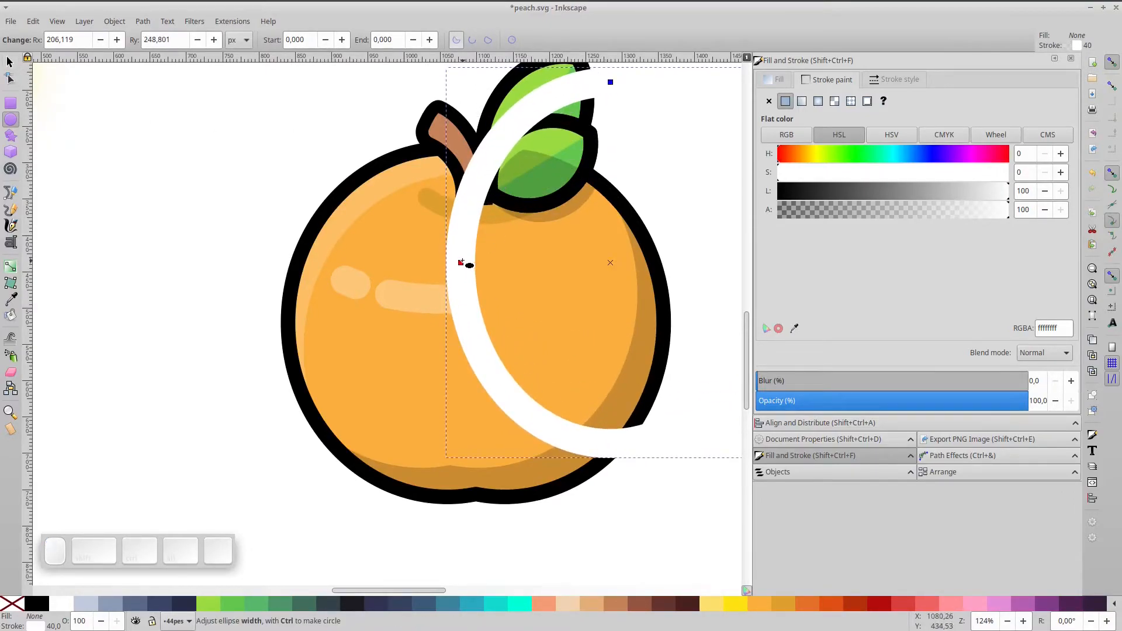
pyautogui.moveTo(460, 262); pyautogui.dragTo(519, 262)
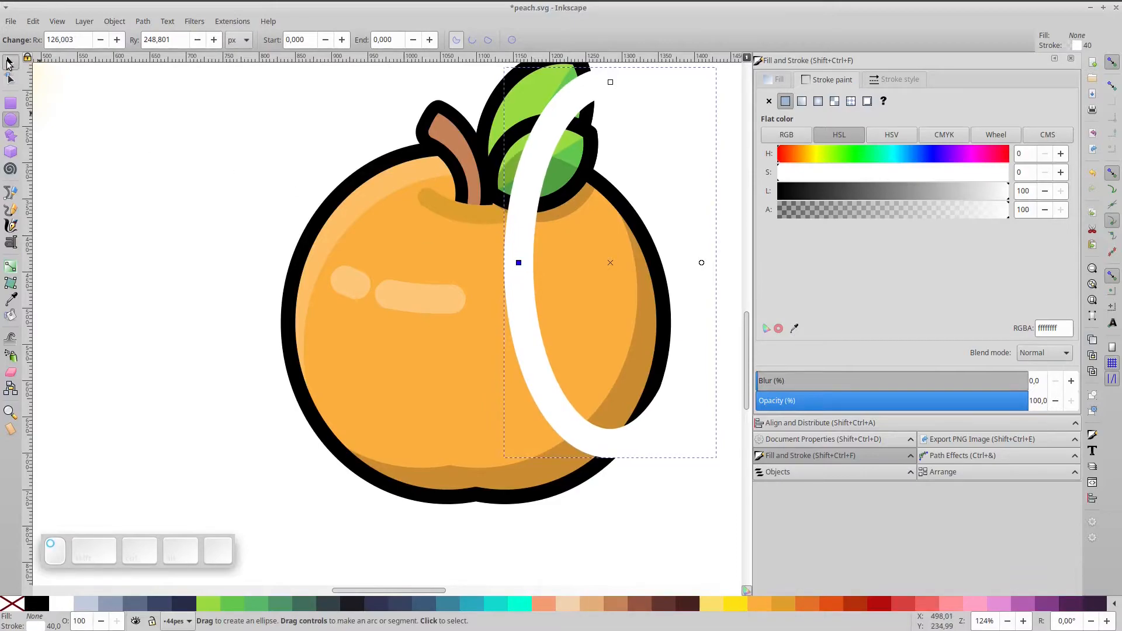
# - Move the tall white ellipse toward the middle of the peach and tilt it slightly counterclockwise
pyautogui.click(9, 62)
pyautogui.moveTo(583, 103); pyautogui.dragTo(450, 152)
pyautogui.click(572, 164)
pyautogui.moveTo(588, 117); pyautogui.dragTo(550, 110)
# - Open the ellipse into a long arc down the peach's right side and add a shorter matching arc above it
pyautogui.moveTo(560, 277); pyautogui.dragTo(538, 449)
pyautogui.doubleClick(554, 277)
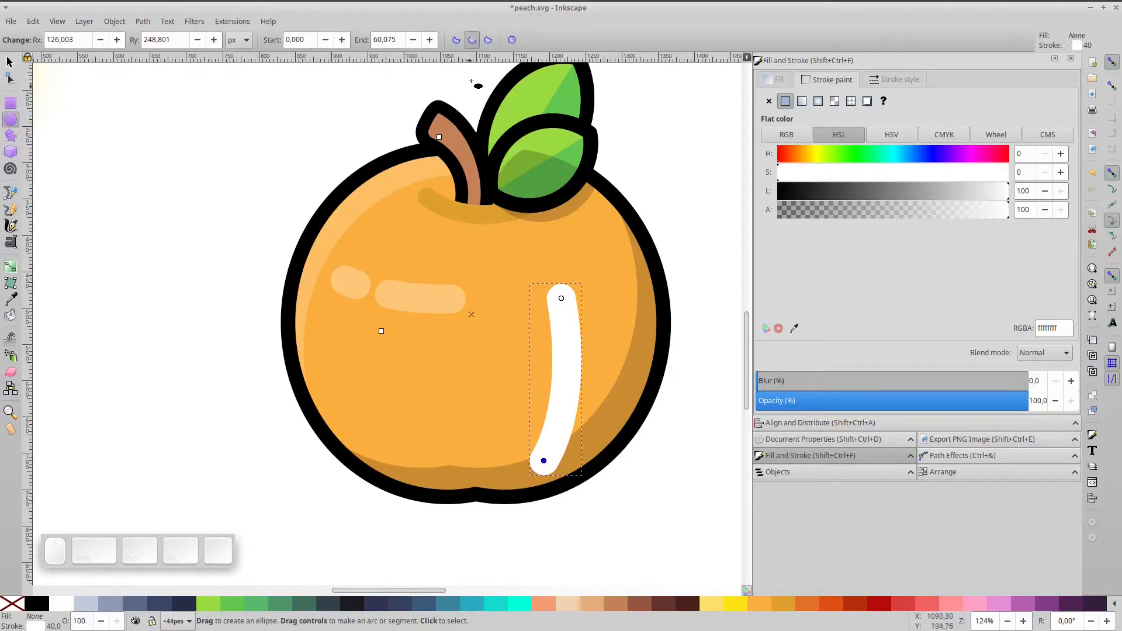
pyautogui.moveTo(561, 298); pyautogui.dragTo(550, 217)
pyautogui.moveTo(544, 464); pyautogui.dragTo(559, 290)
pyautogui.click(473, 40)
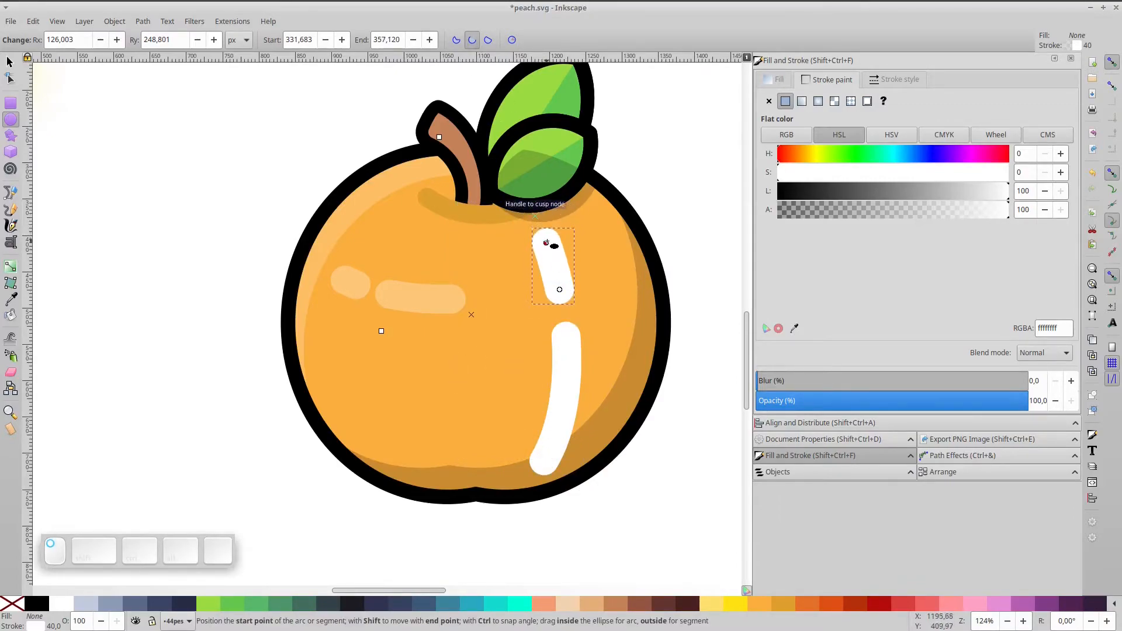
pyautogui.moveTo(546, 239); pyautogui.dragTo(538, 220)
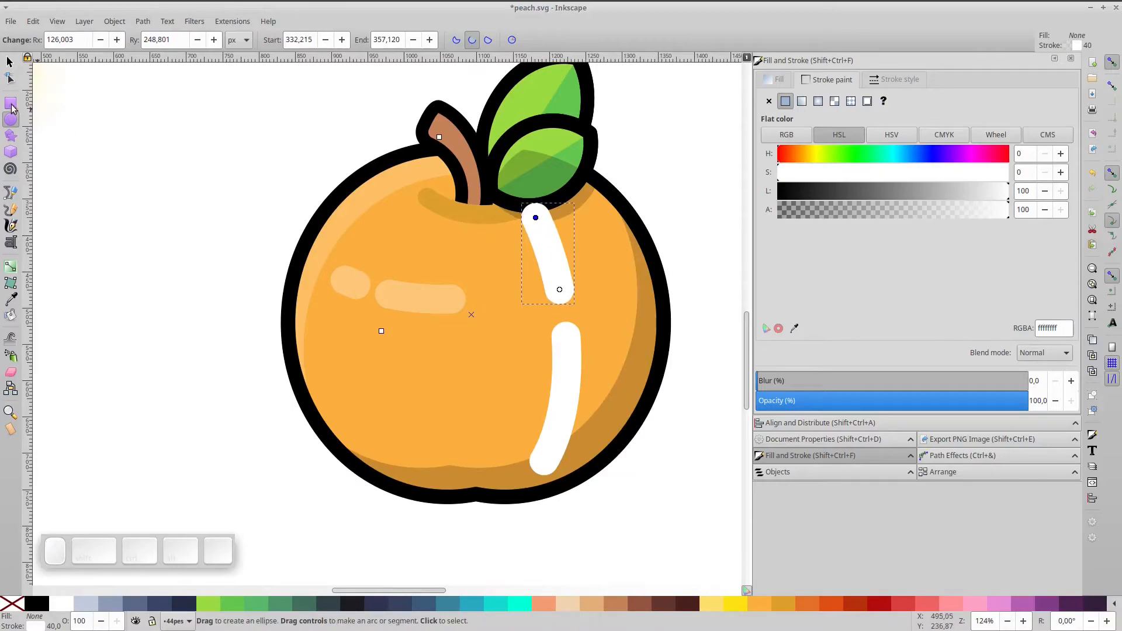
# - Recolor the strokes of both white arcs on the peach's right side with the brown sampled from its side shading
pyautogui.click(13, 64)
pyautogui.keyDown('shift'); pyautogui.click(568, 343); pyautogui.keyUp('shift')
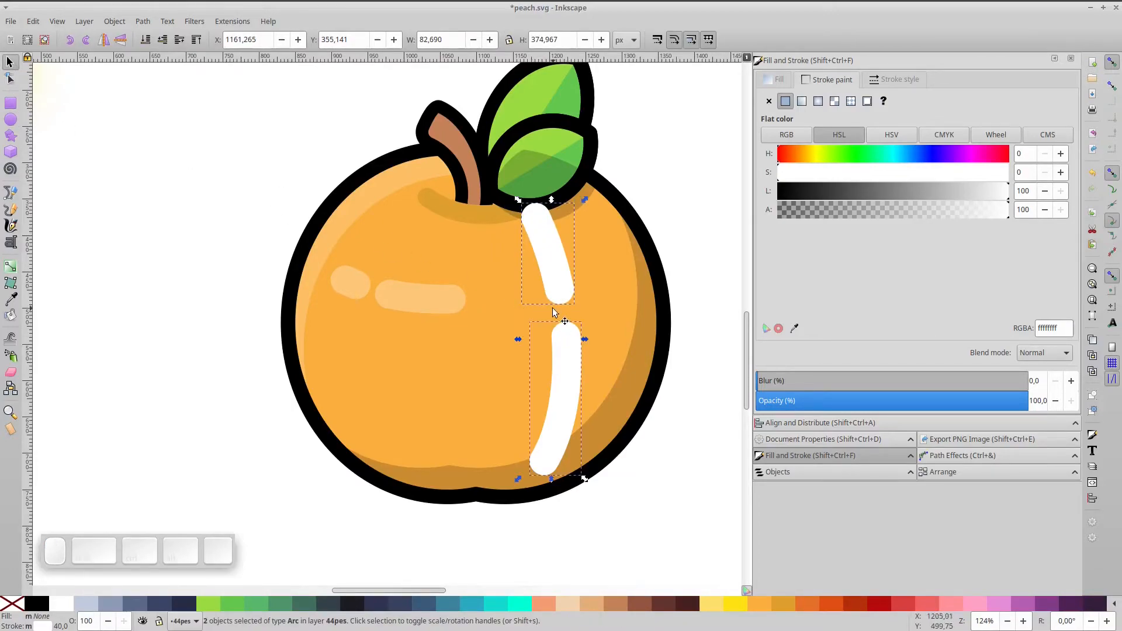
pyautogui.press('d')
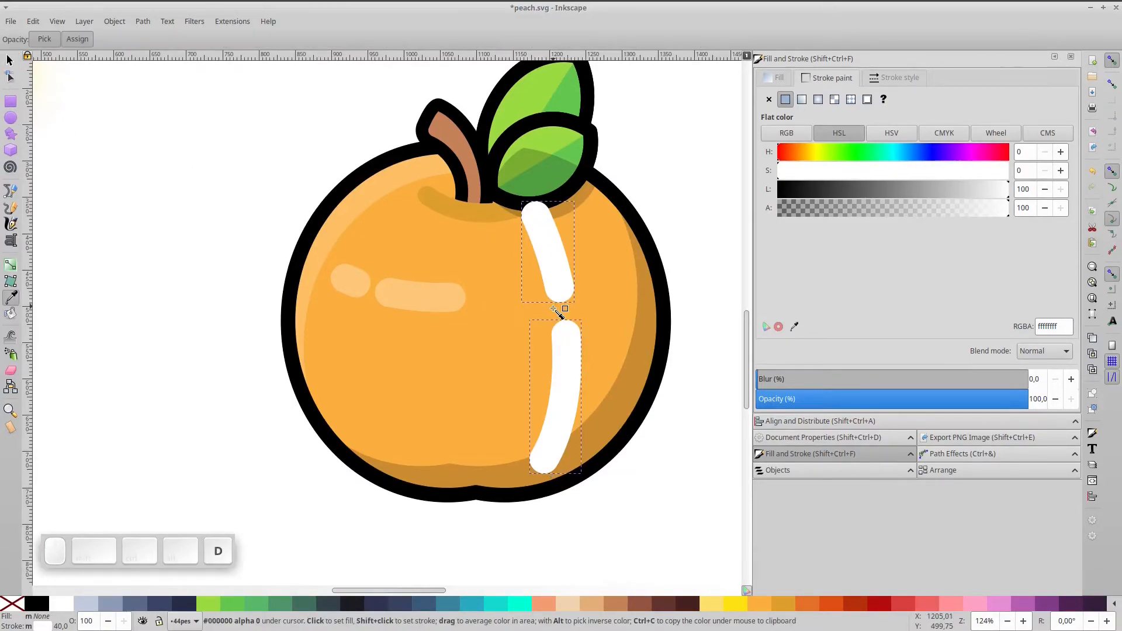
pyautogui.keyDown('shift'); pyautogui.click(608, 430); pyautogui.keyUp('shift')
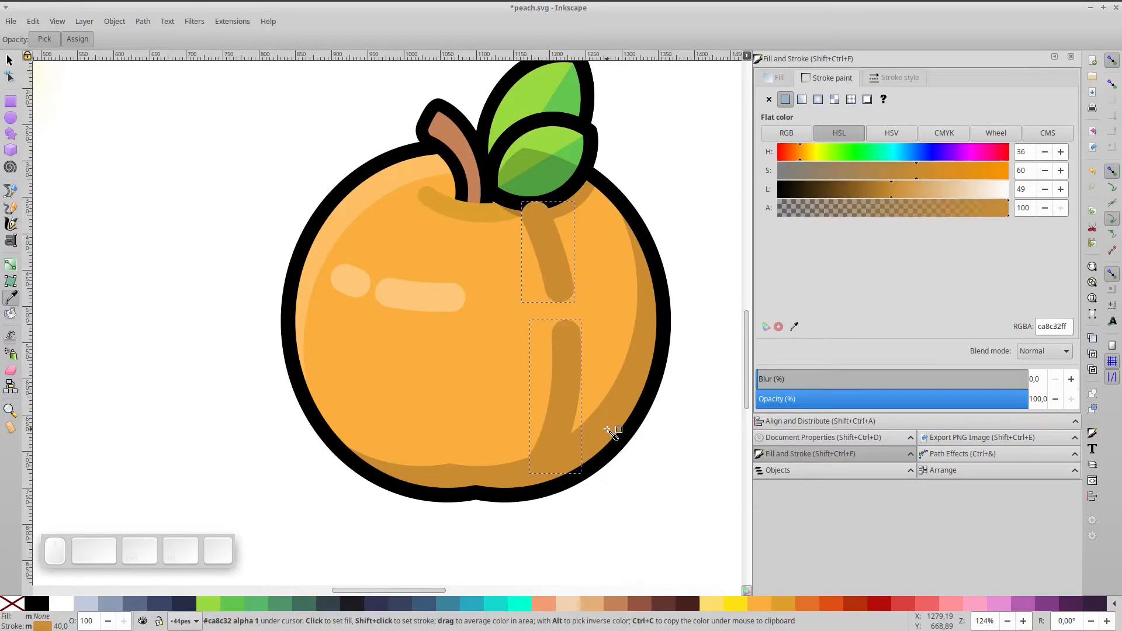
pyautogui.click(10, 60)
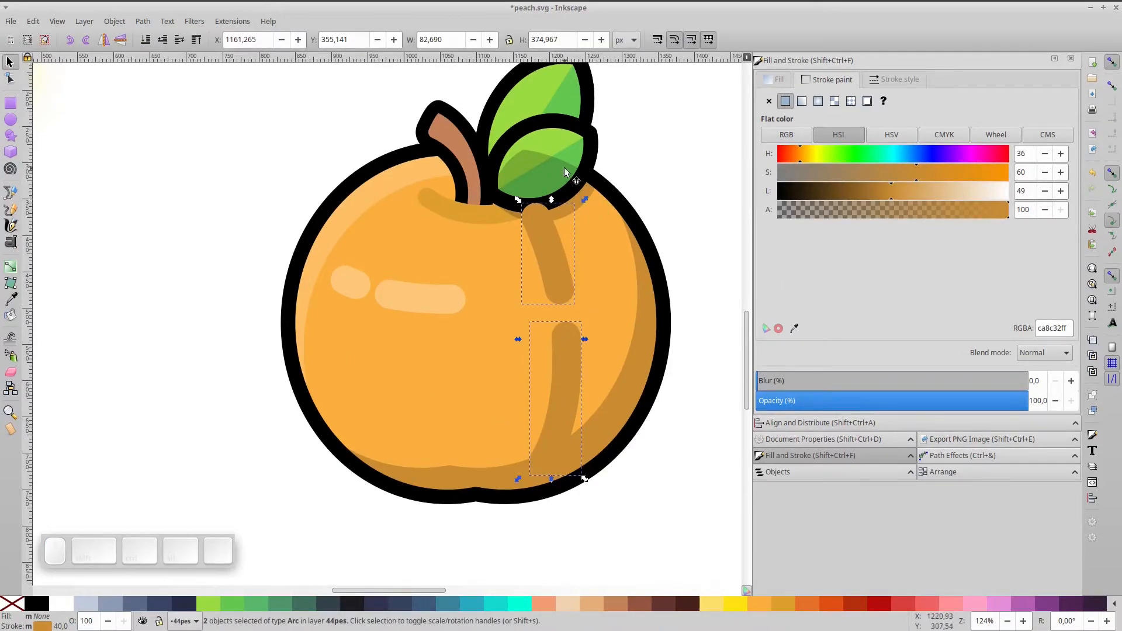
# - Raise the leaf shadow to the top of the stacking order, followed by the front leaf group above it
pyautogui.click(563, 164)
pyautogui.click(197, 41)
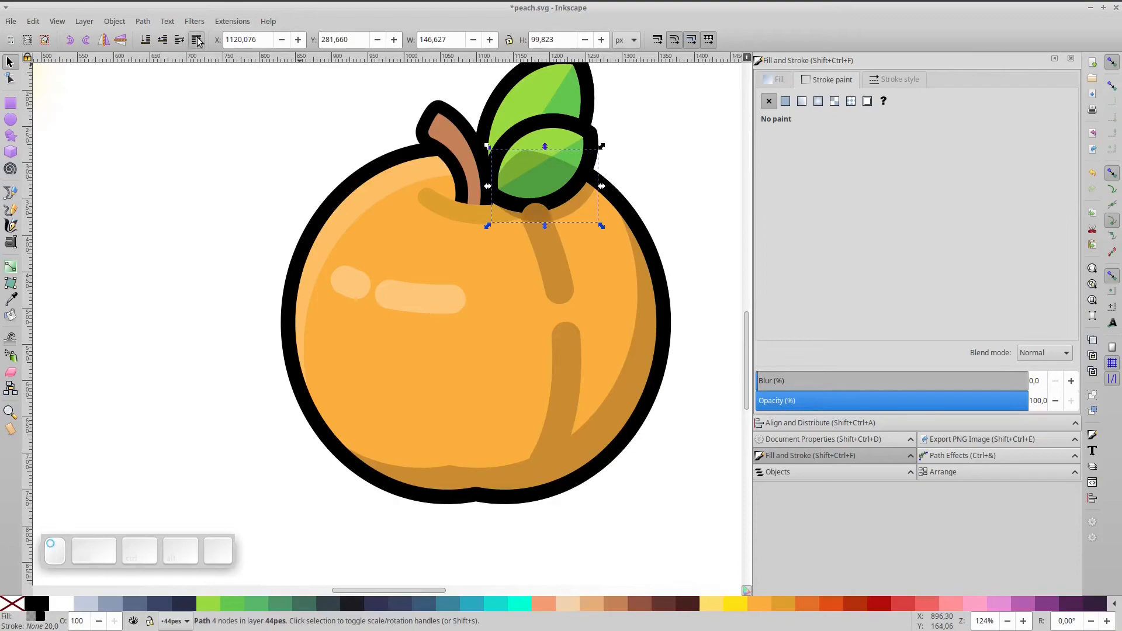
pyautogui.click(567, 126)
pyautogui.click(197, 40)
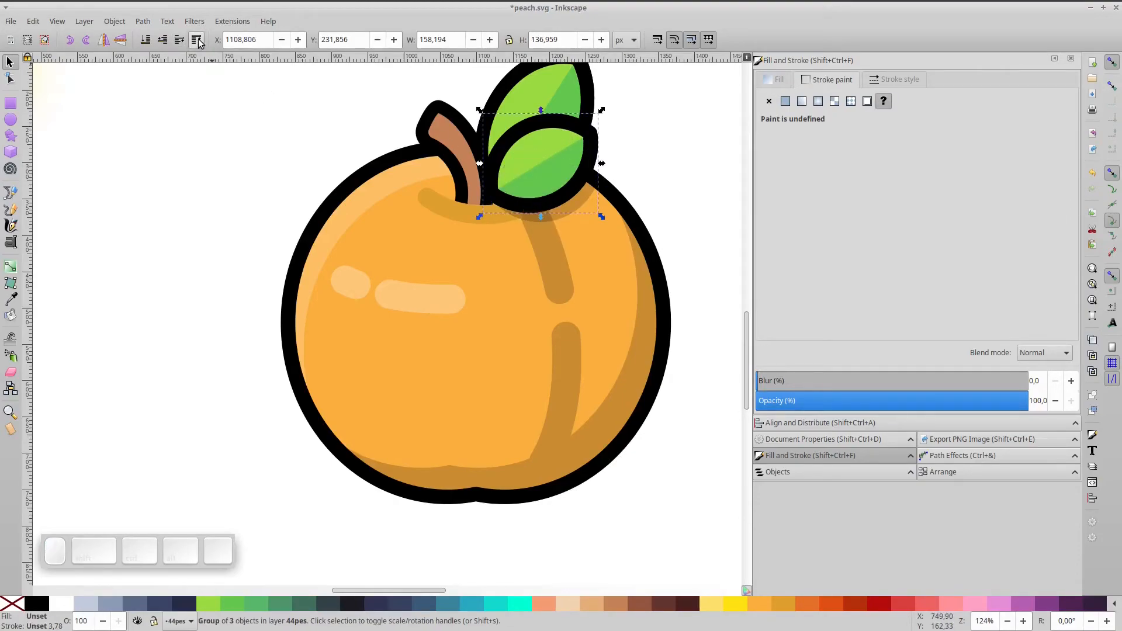
# - Fill the translucent leaf shadow with the solid brown sampled from the upper arc
pyautogui.scroll(2, 548, 224)
pyautogui.keyDown('ctrl'); pyautogui.click(549, 224); pyautogui.keyUp('ctrl')
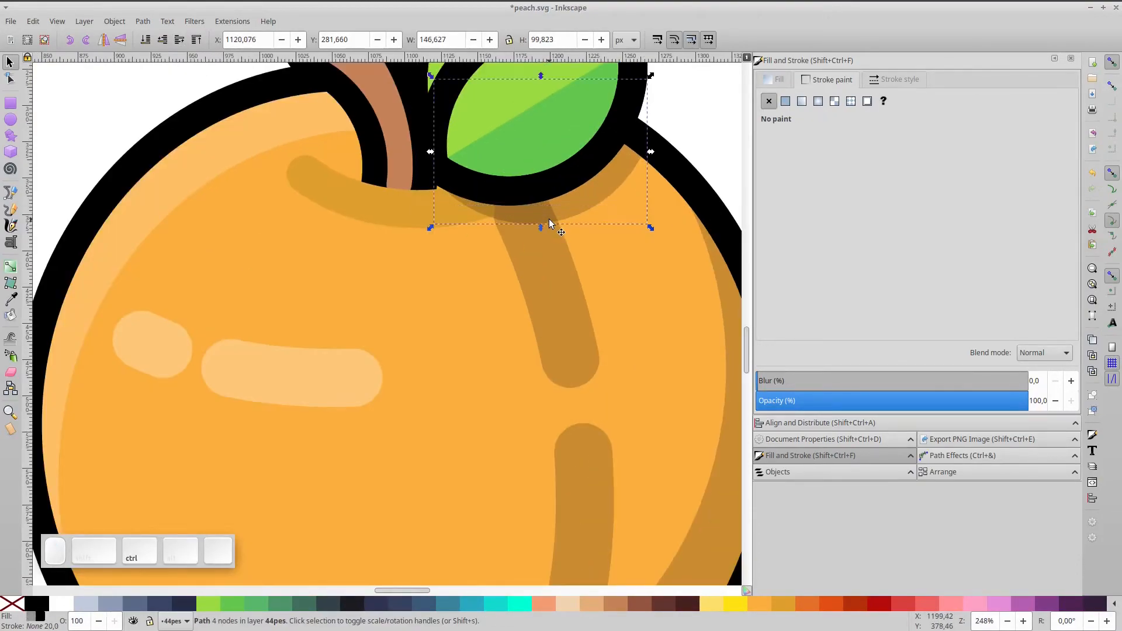
pyautogui.scroll(3, 552, 213)
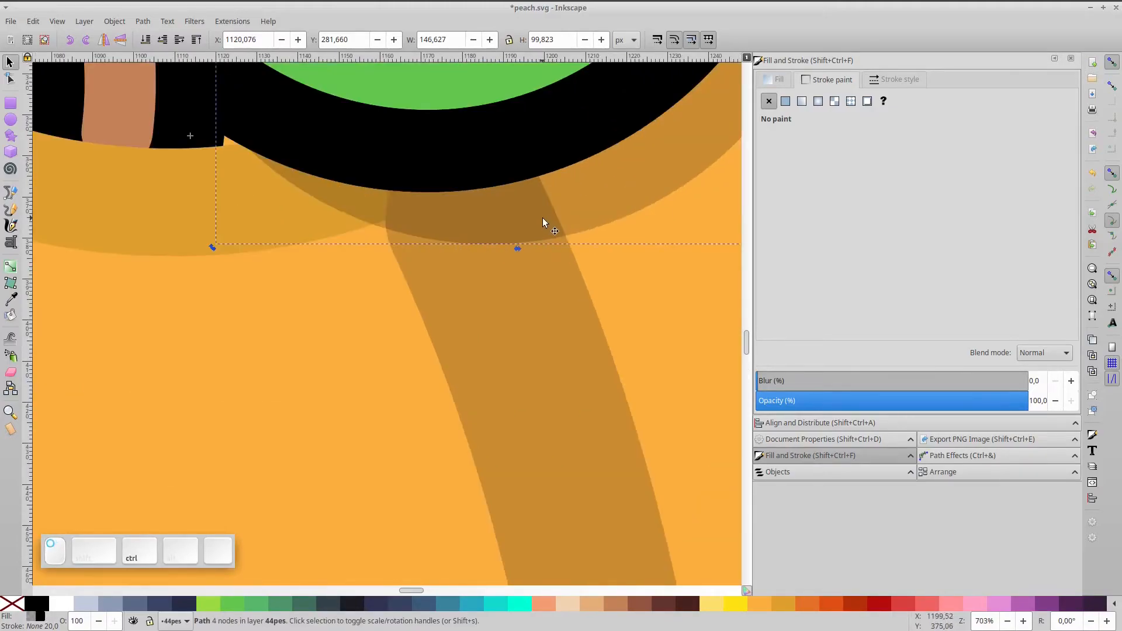
pyautogui.press('d')
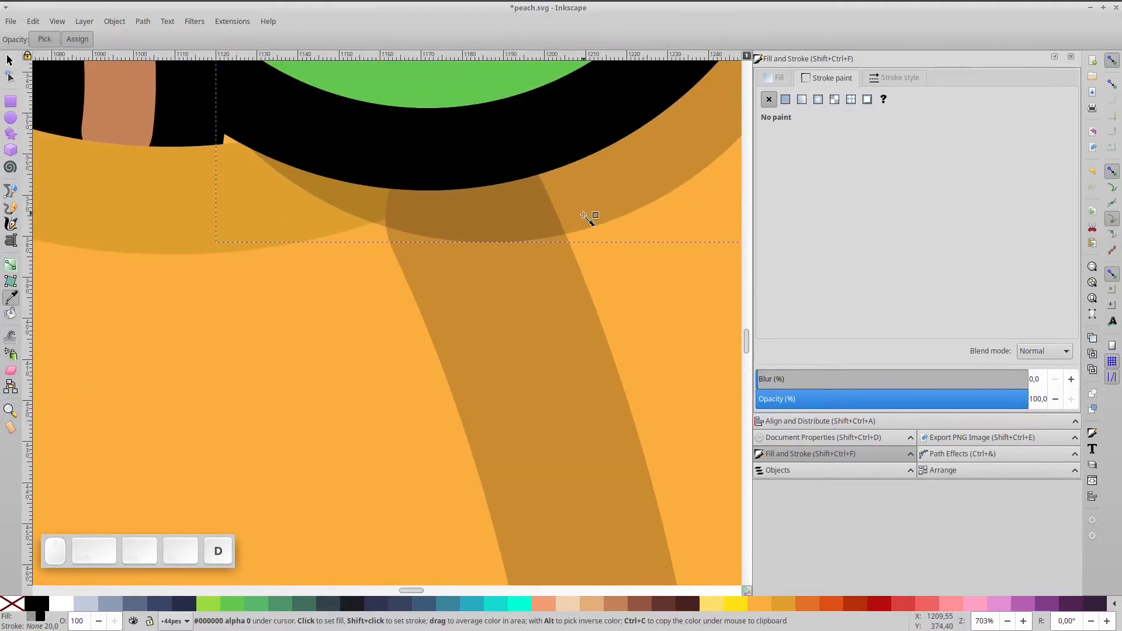
pyautogui.click(548, 258)
pyautogui.press('d')
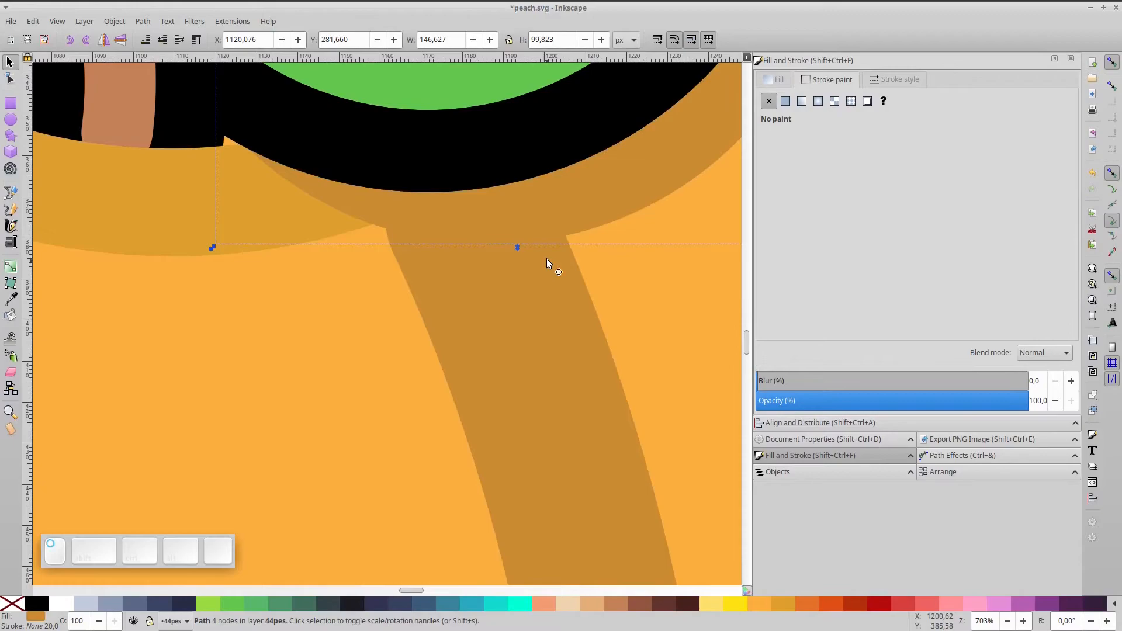
# - Extend the upper brown arc upward beneath the front leaf, to a start angle of about 324°
pyautogui.click(549, 263)
pyautogui.scroll(-4, 548, 263)
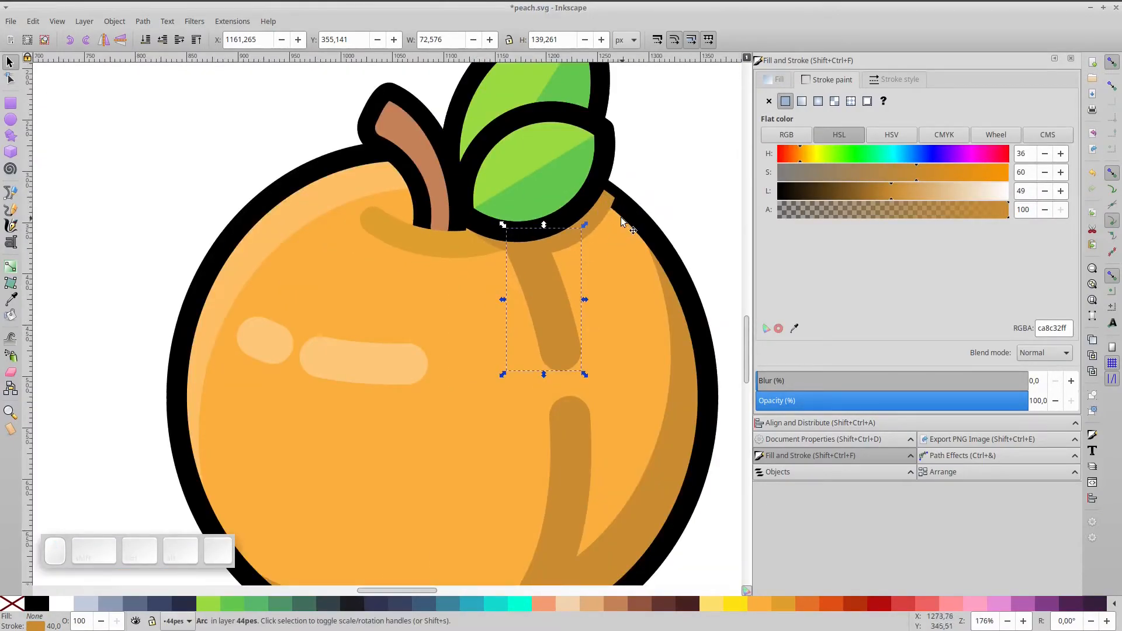
pyautogui.click(598, 203)
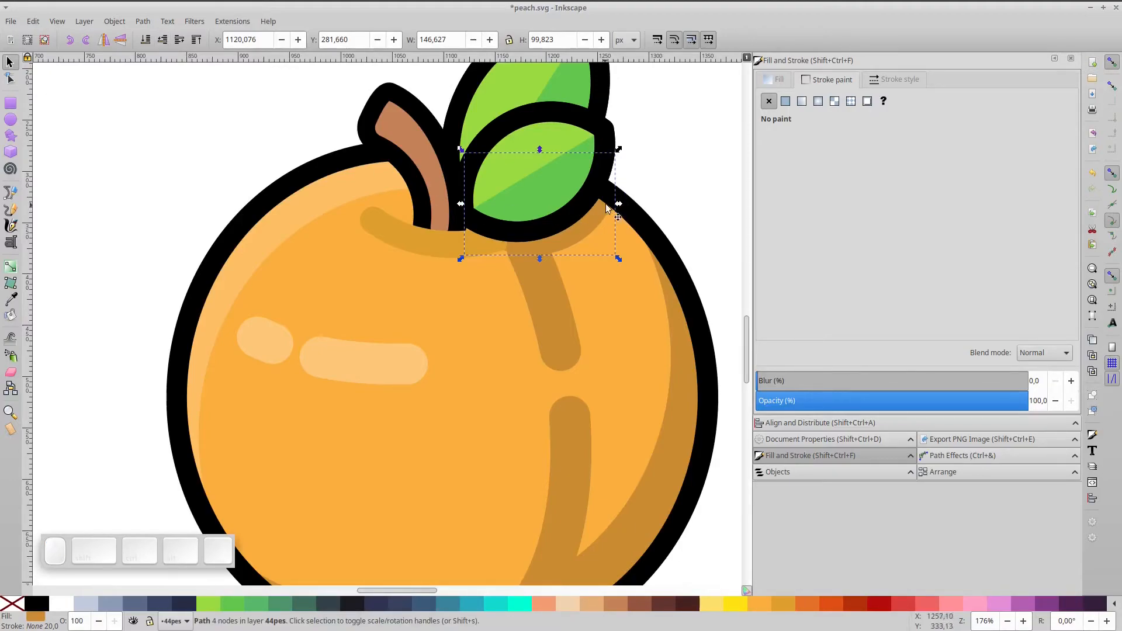
pyautogui.scroll(4, 525, 249)
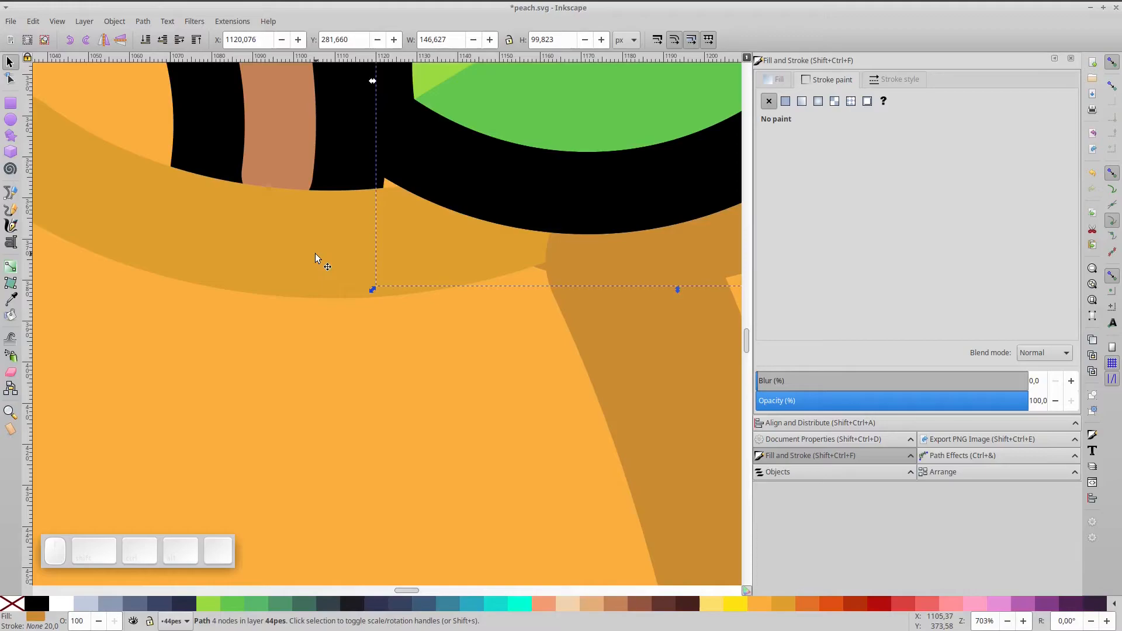
pyautogui.scroll(-3, 314, 253)
pyautogui.press('e')
pyautogui.click(418, 261)
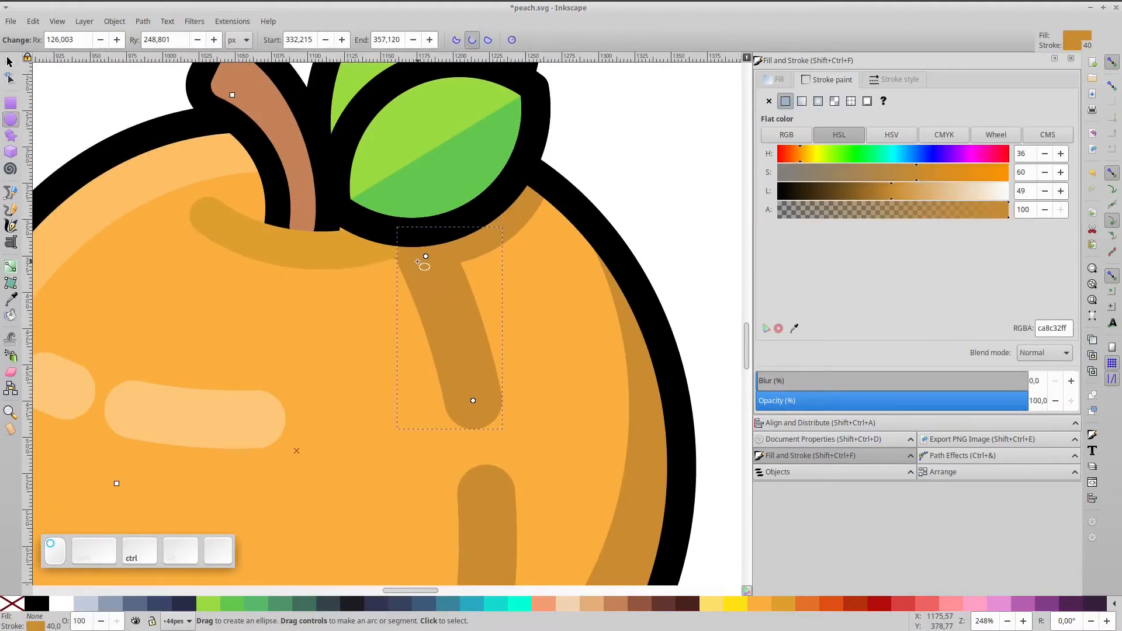
pyautogui.moveTo(426, 256); pyautogui.dragTo(403, 215)
pyautogui.click(746, 158)
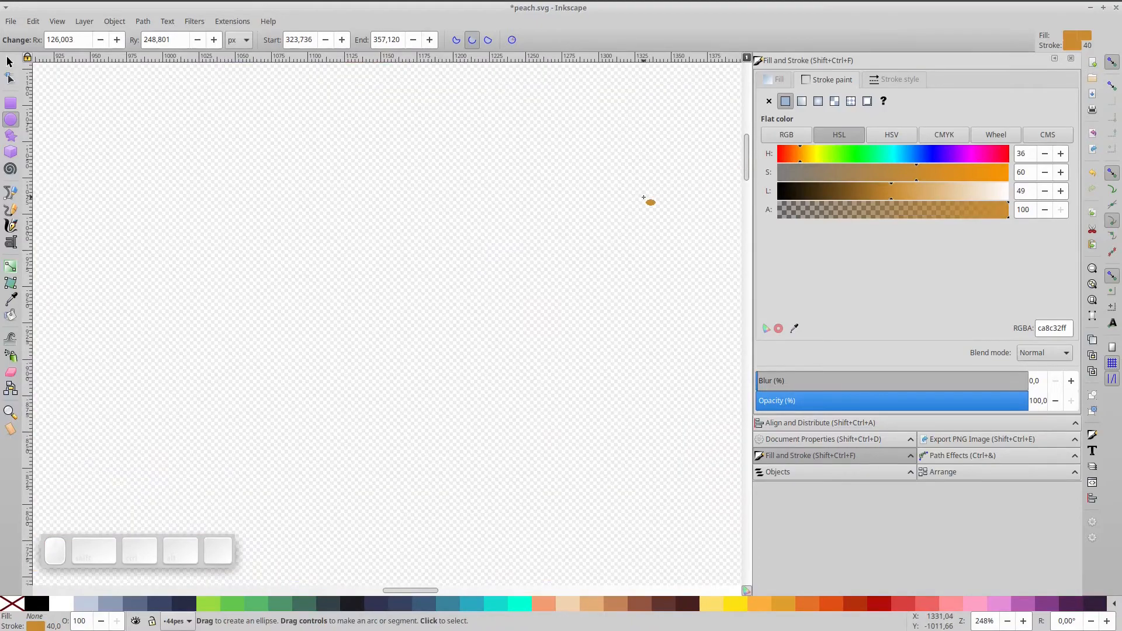
# - Select both brown arcs and fine-tune their horizontal position, shifting them about 2 px to the left overall
pyautogui.press('5')
pyautogui.press('s')
pyautogui.click(588, 318)
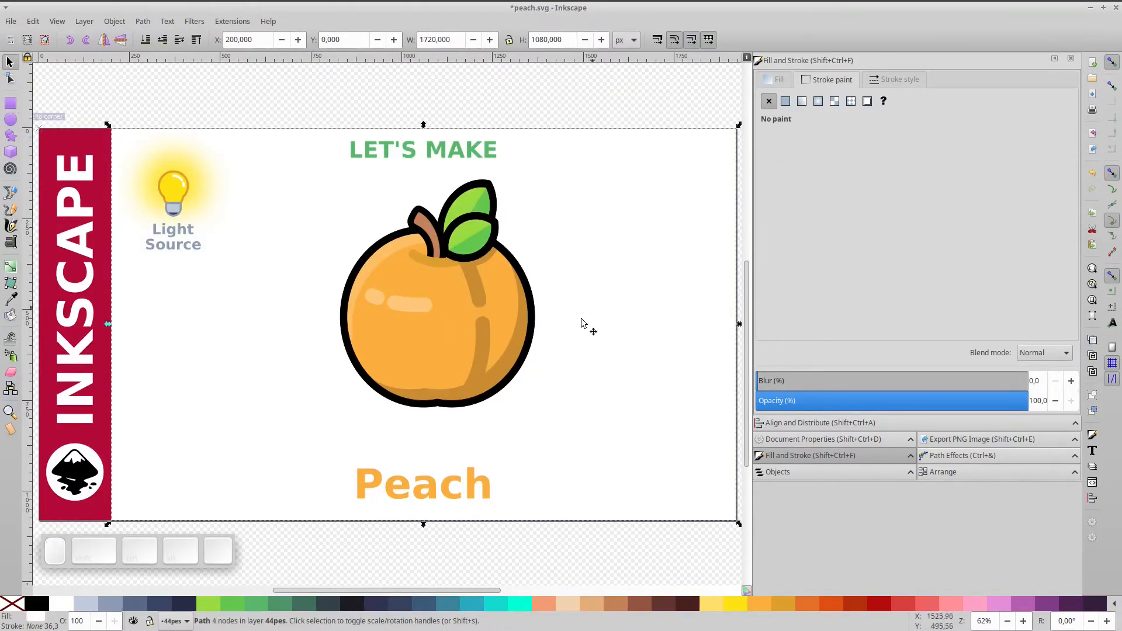
pyautogui.scroll(3, 489, 296)
pyautogui.keyDown('ctrl'); pyautogui.click(464, 307); pyautogui.keyUp('ctrl')
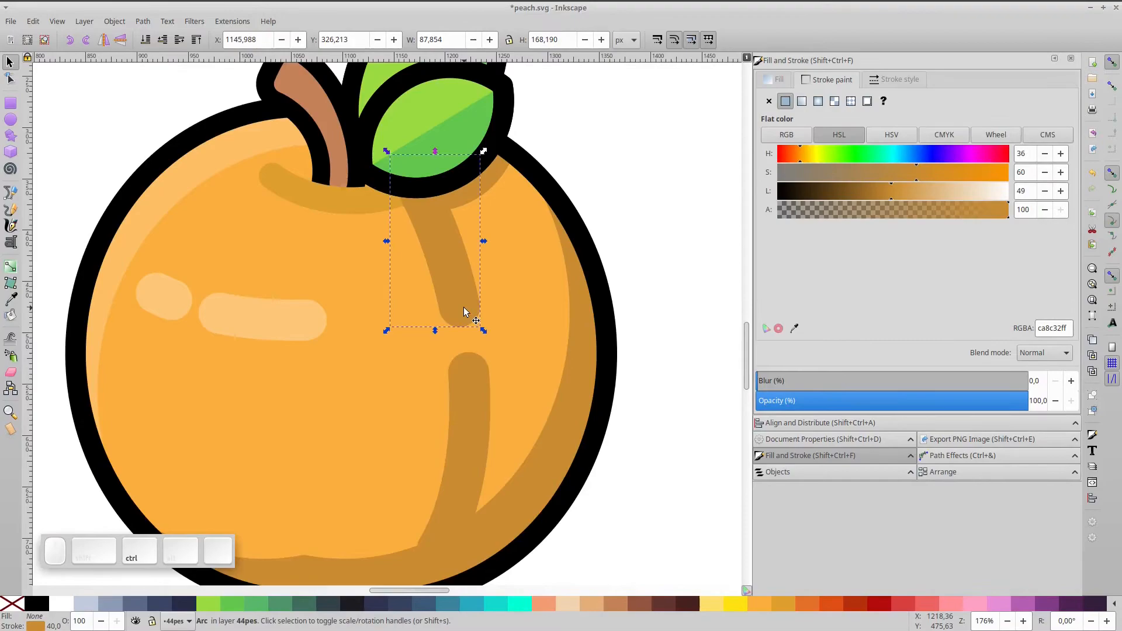
pyautogui.keyDown('shift'); pyautogui.click(486, 380); pyautogui.keyUp('shift')
pyautogui.press('Right')
pyautogui.press('Right')
pyautogui.press('Right')
pyautogui.press('Right')
pyautogui.press('Right')
pyautogui.press('Right')
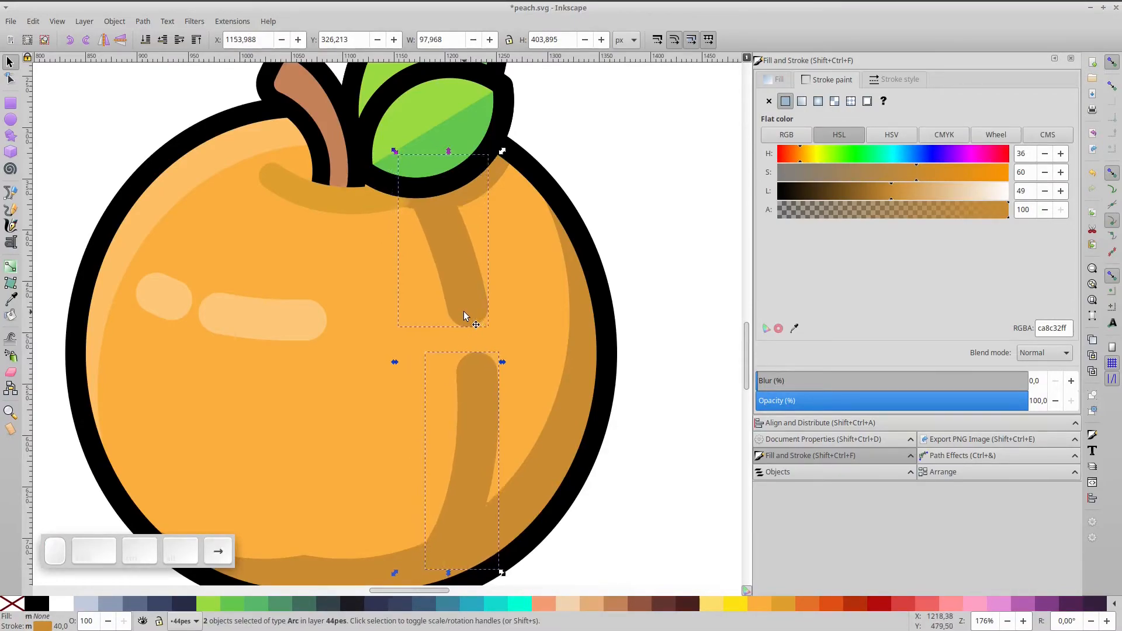
pyautogui.press('Left')
pyautogui.press('Left')
pyautogui.press('Left')
pyautogui.press('Left')
pyautogui.press('Left')
pyautogui.press('Left')
pyautogui.press('Left')
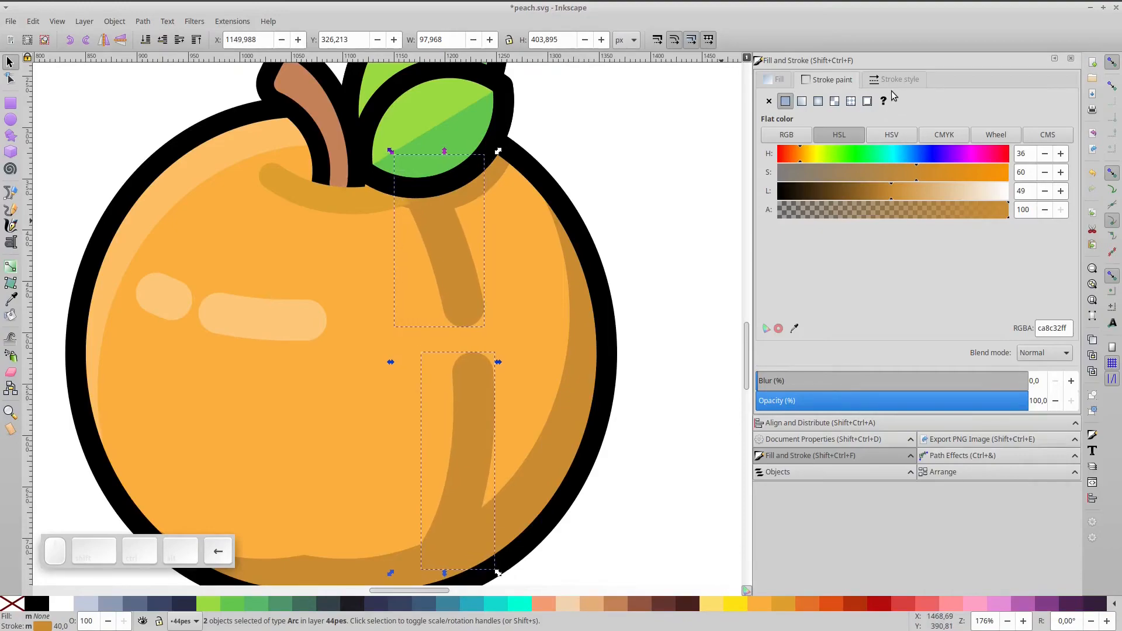
# - Set the stroke width of both brown arcs to 30 px
pyautogui.click(891, 80)
pyautogui.click(840, 102)
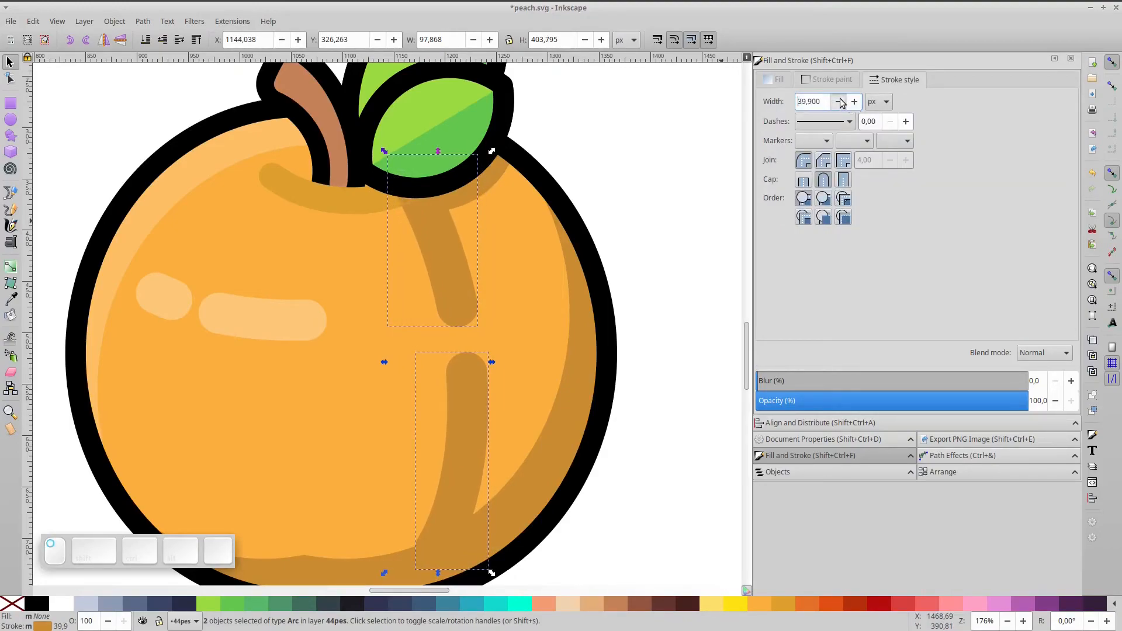
pyautogui.moveTo(824, 105); pyautogui.dragTo(778, 84)
pyautogui.write('30')
pyautogui.press('Return')
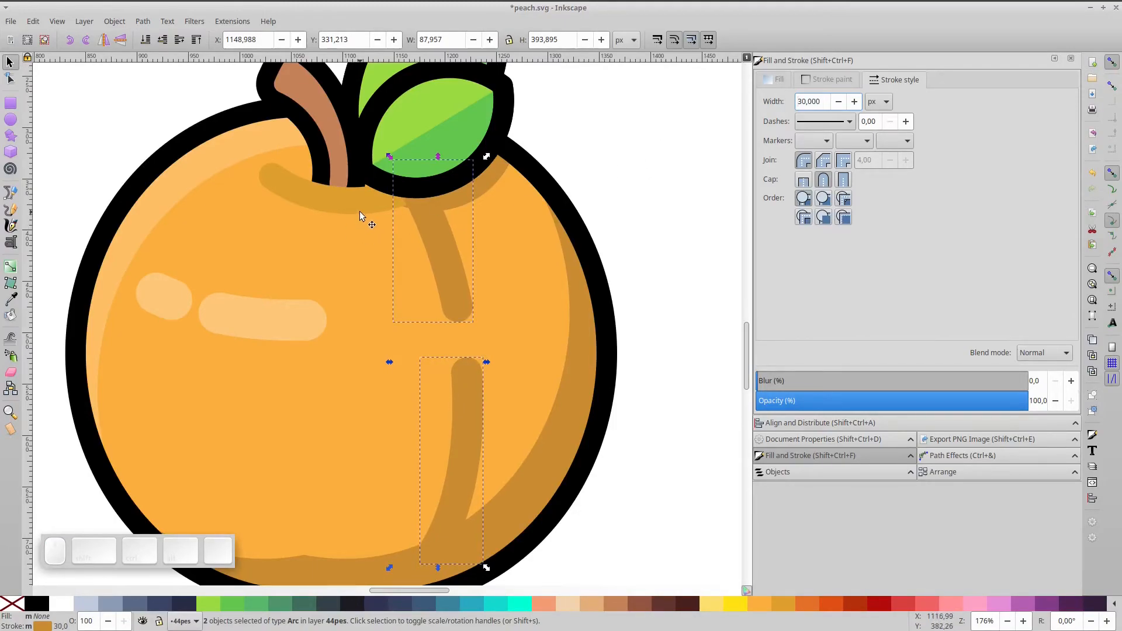
# - Nudge the leaf shadow 2 px right and 4 px up so its edge meets the upper arc
pyautogui.click(420, 205)
pyautogui.scroll(4, 399, 193)
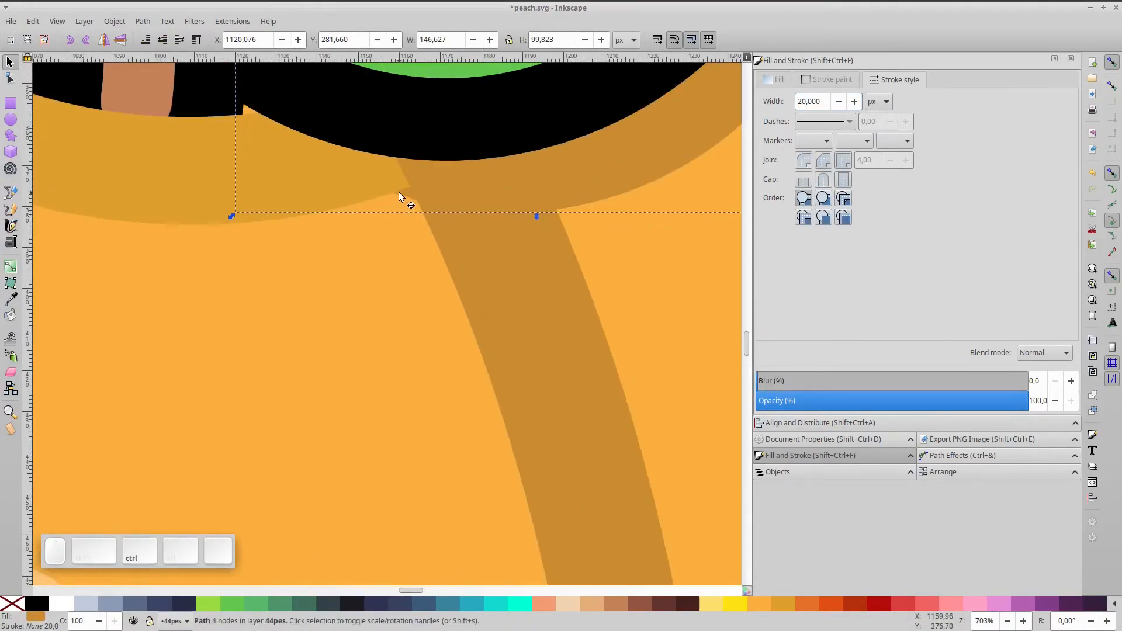
pyautogui.press('Right')
pyautogui.press('Up')
pyautogui.press('Up')
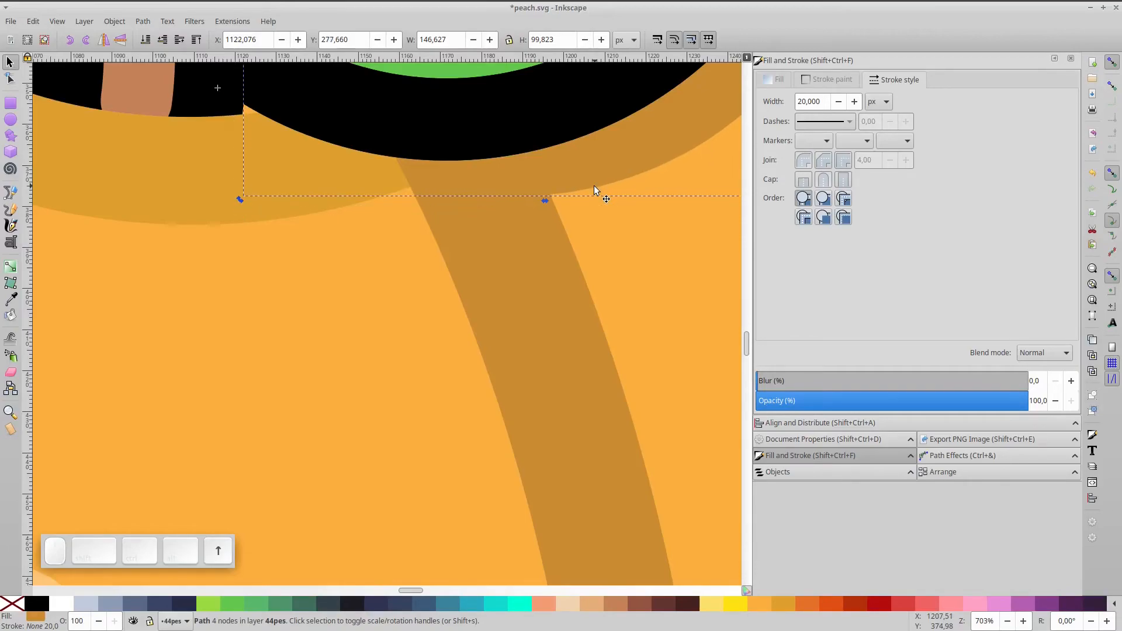
# - Clear the selection and save the drawing
pyautogui.click(620, 247)
pyautogui.scroll(-2, 621, 248)
pyautogui.press('space')
pyautogui.press('5')
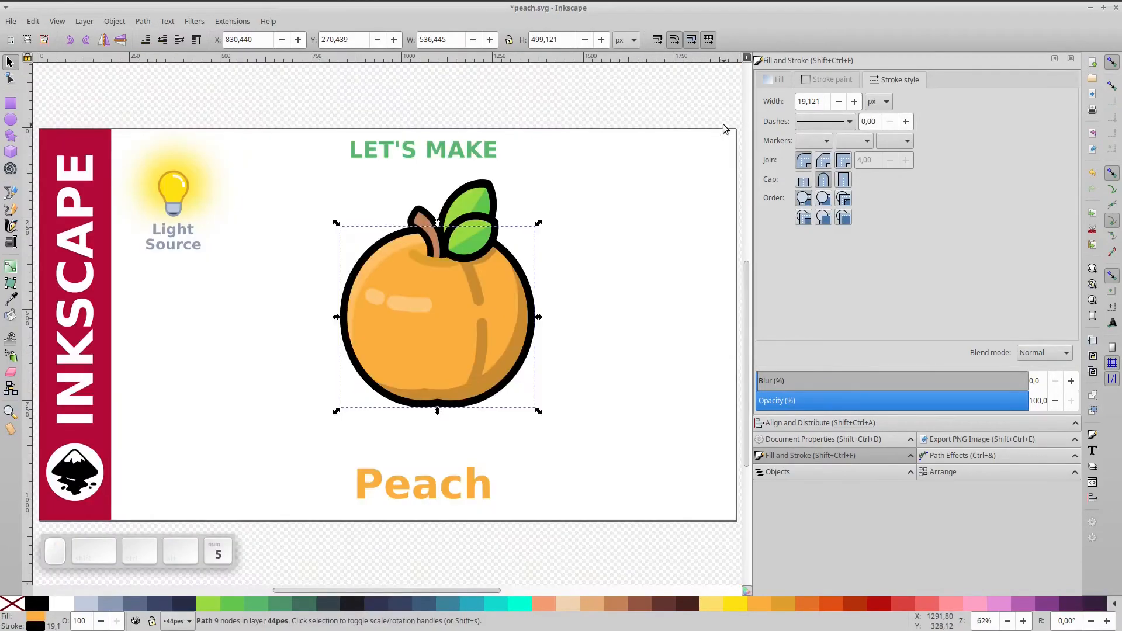
pyautogui.click(637, 106)
pyautogui.hotkey('ctrl', 's')
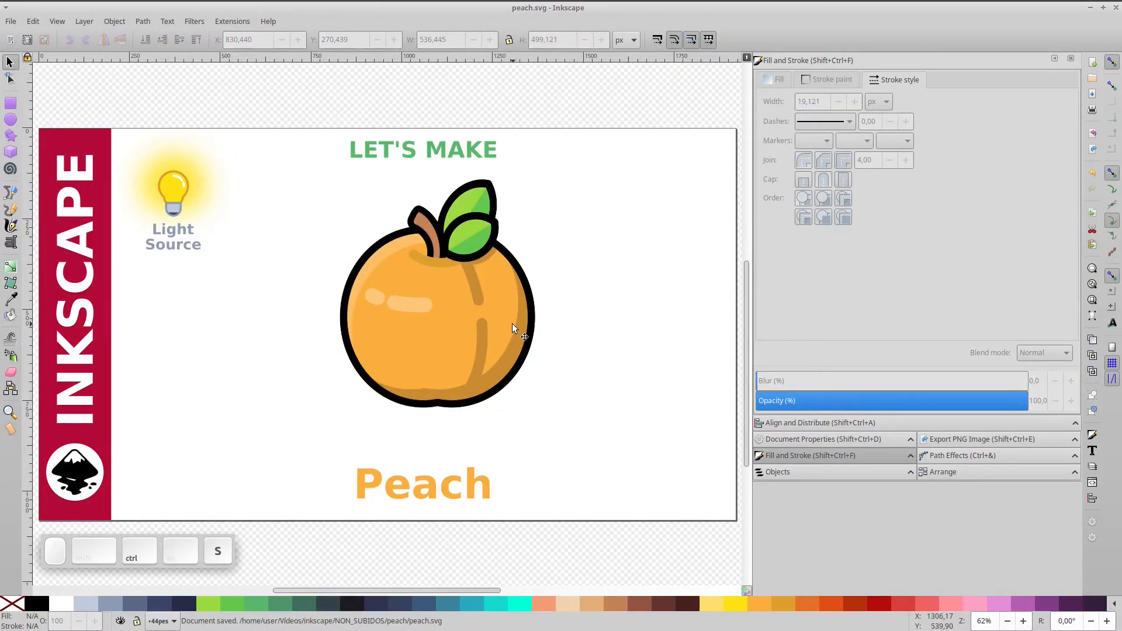
# - Group all the peach parts and center the group horizontally and vertically on the white background, relative to the last selected object
pyautogui.moveTo(310, 177)
pyautogui.mouseDown()
pyautogui.moveTo(501, 326)
pyautogui.moveTo(577, 439)
pyautogui.mouseUp()
pyautogui.hotkey('ctrl', 'g')
pyautogui.keyDown('shift'); pyautogui.click(634, 276); pyautogui.keyUp('shift')
pyautogui.click(819, 422)
pyautogui.click(1017, 137)
pyautogui.click(1017, 153)
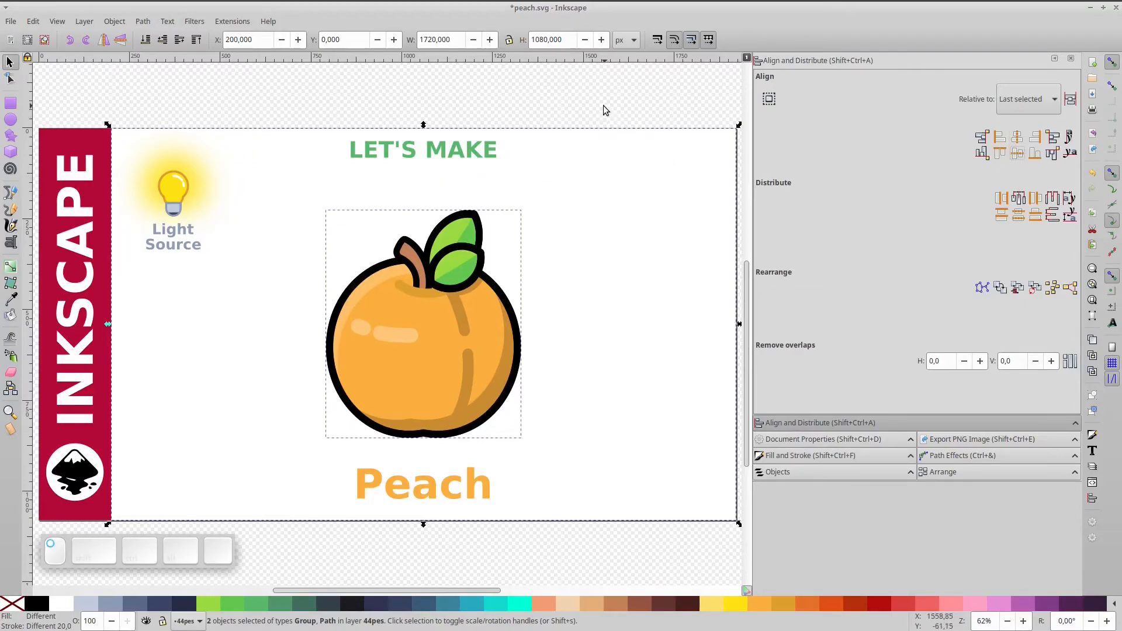
pyautogui.click(605, 106)
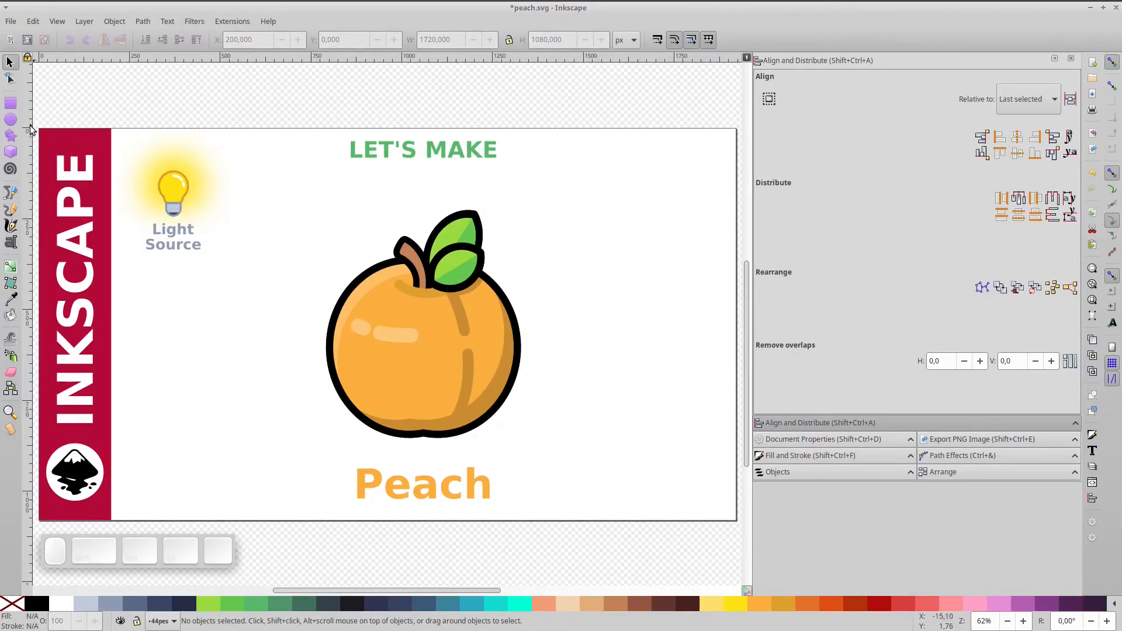
# - Draw a wide flat ellipse at the peach's lower right with radii of about 276 px horizontally and 41 px vertically
pyautogui.click(11, 120)
pyautogui.moveTo(414, 443); pyautogui.dragTo(615, 444)
pyautogui.moveTo(516, 444); pyautogui.dragTo(534, 418)
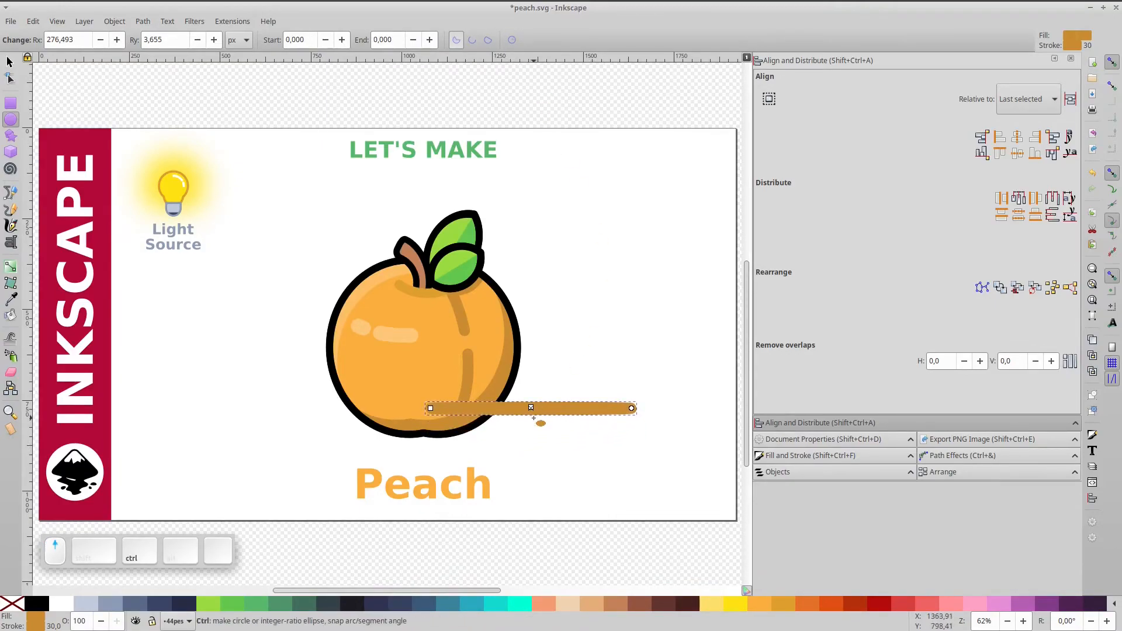
pyautogui.keyDown('ctrl'); pyautogui.scroll(4, 534, 418); pyautogui.keyUp('ctrl')
pyautogui.moveTo(526, 377); pyautogui.dragTo(526, 320)
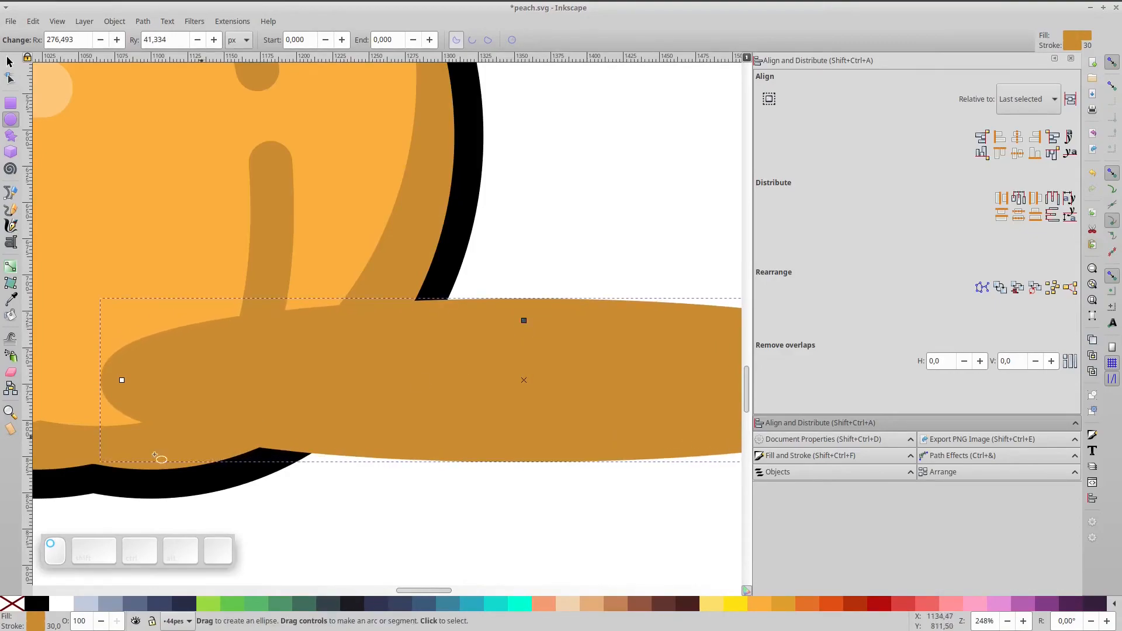
# - Give the flat ellipse a black fill at 20% alpha and remove its stroke
pyautogui.click(36, 604)
pyautogui.keyDown('shift'); pyautogui.click(12, 604); pyautogui.keyUp('shift')
pyautogui.keyDown('ctrl'); pyautogui.scroll(-3, 255, 411); pyautogui.keyUp('ctrl')
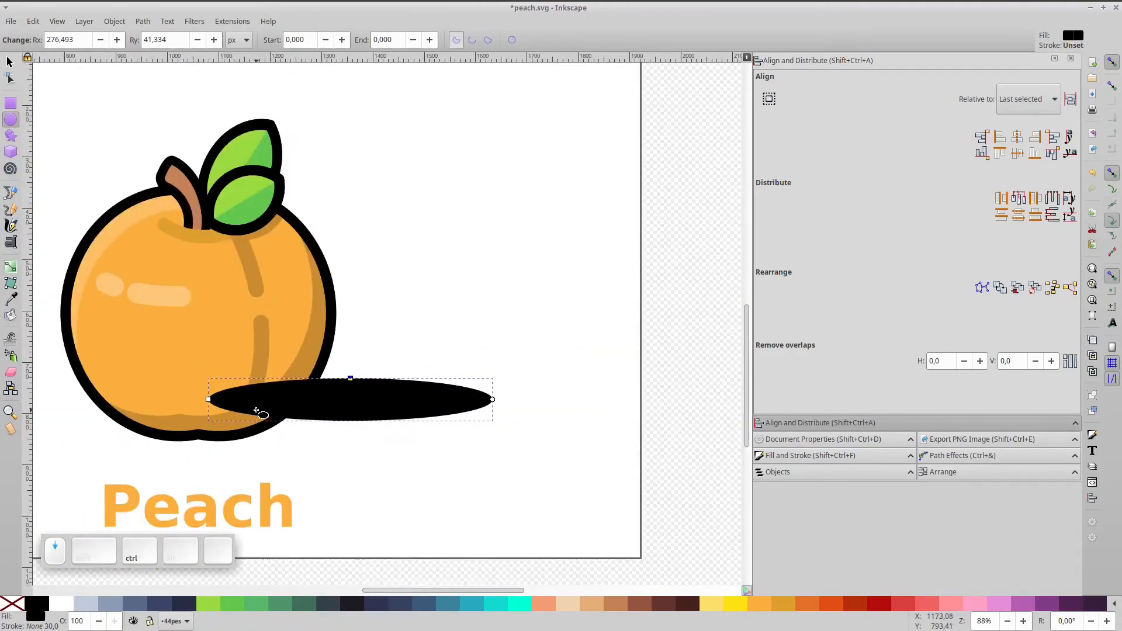
pyautogui.click(788, 455)
pyautogui.doubleClick(1023, 210)
pyautogui.write('20')
pyautogui.press('Return')
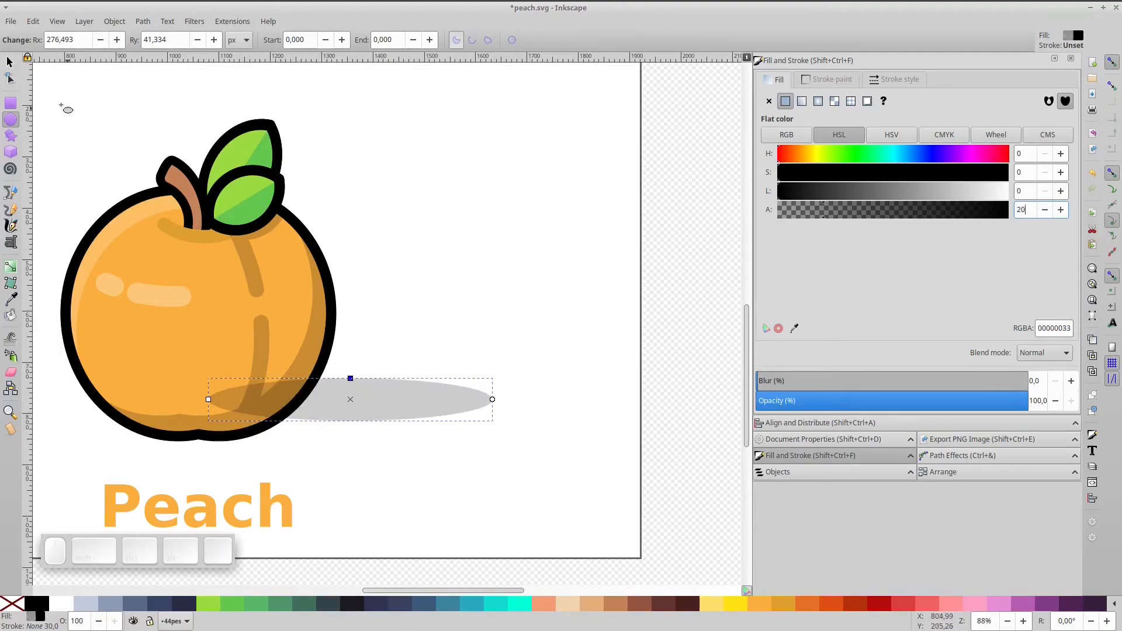
# - Move the translucent ellipse under the peach's base as a ground shadow and raise the peach group above it
pyautogui.press('s')
pyautogui.moveTo(367, 404); pyautogui.dragTo(262, 391)
pyautogui.moveTo(320, 436); pyautogui.dragTo(310, 434)
pyautogui.click(289, 265)
pyautogui.click(197, 39)
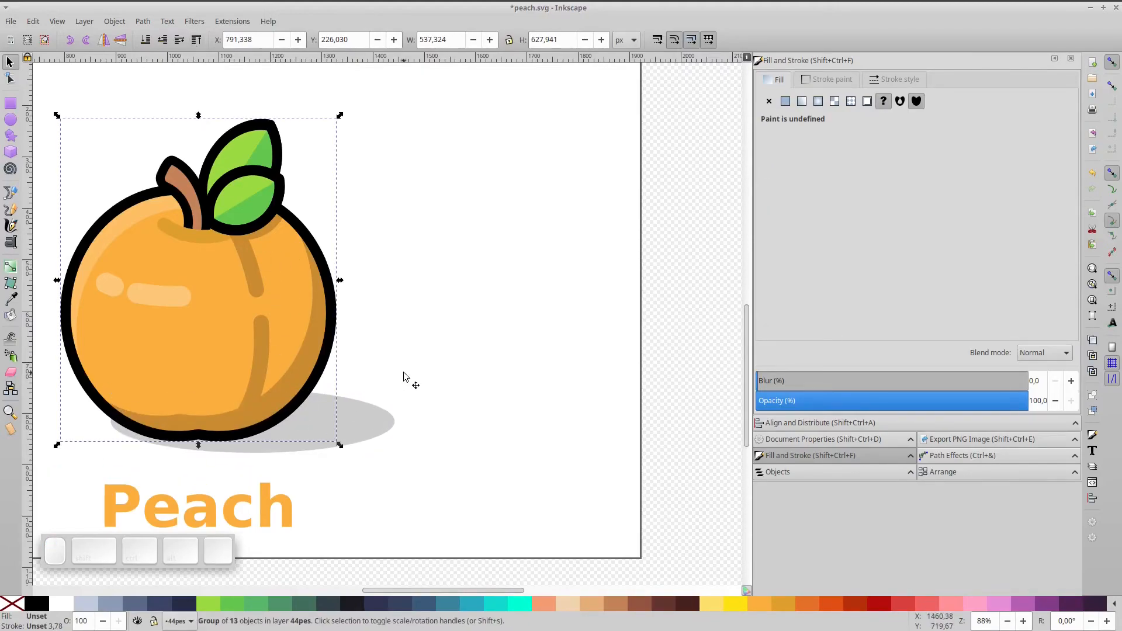
pyautogui.press('KP_5')
pyautogui.click(498, 94)
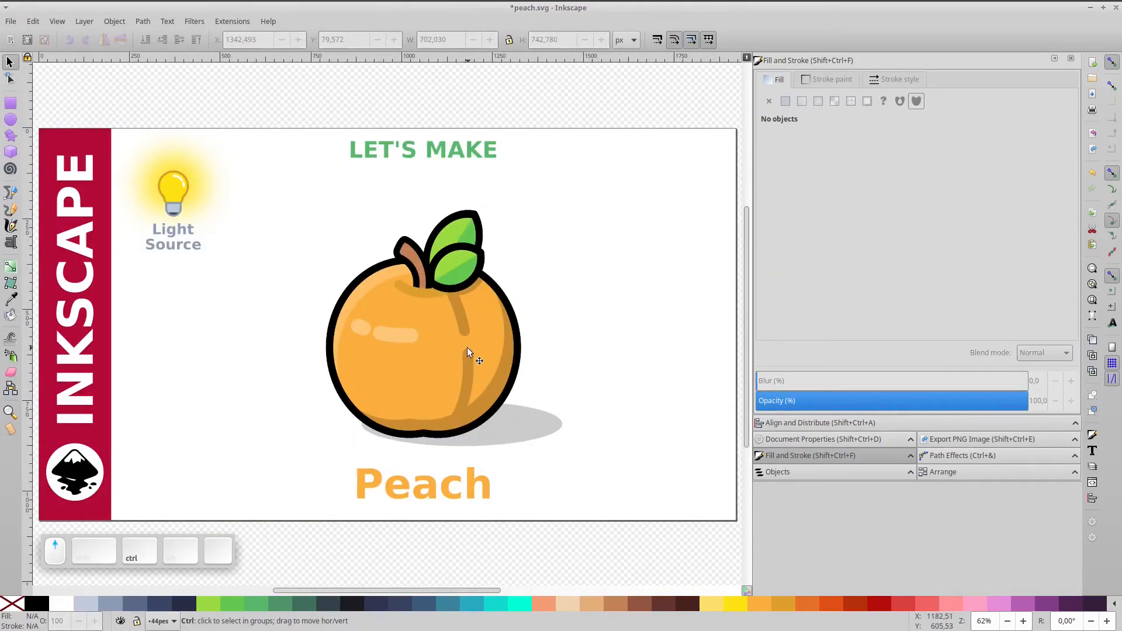
# - Select the peach's edge shading and both side crease arcs and fill them with dark orange #E04F15 at 100% alpha
pyautogui.scroll(3, 468, 348)
pyautogui.doubleClick(469, 364)
pyautogui.keyDown('ctrl'); pyautogui.click(467, 364); pyautogui.keyUp('ctrl')
pyautogui.keyDown('shift'); pyautogui.click(577, 396); pyautogui.keyUp('shift')
pyautogui.keyDown('shift'); pyautogui.click(467, 290); pyautogui.keyUp('shift')
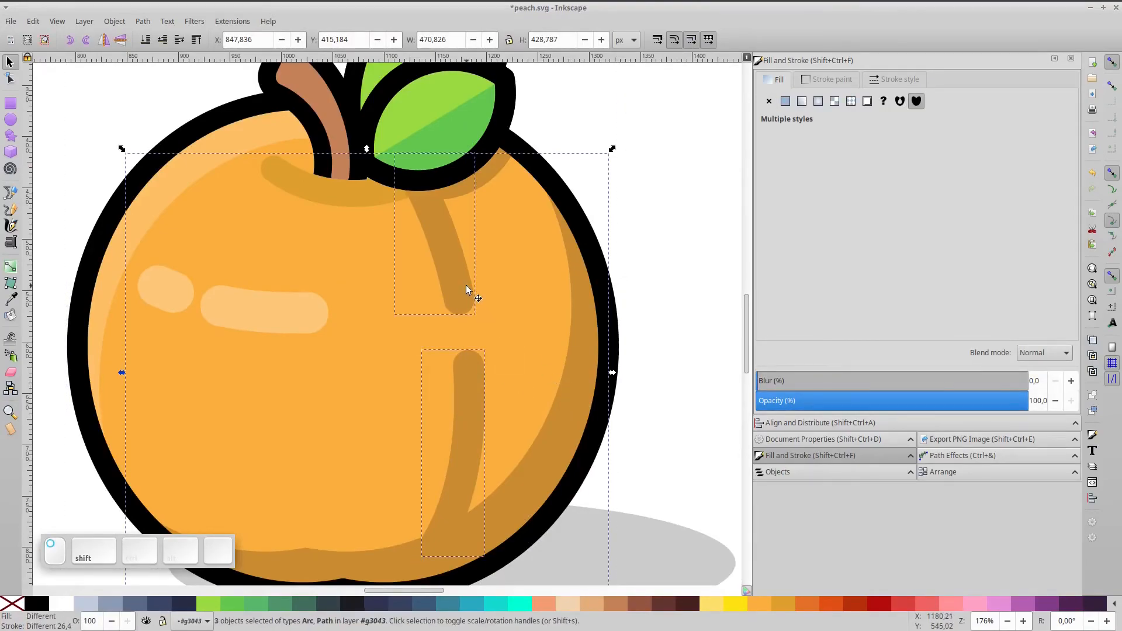
pyautogui.click(769, 602)
pyautogui.click(778, 601)
pyautogui.click(805, 605)
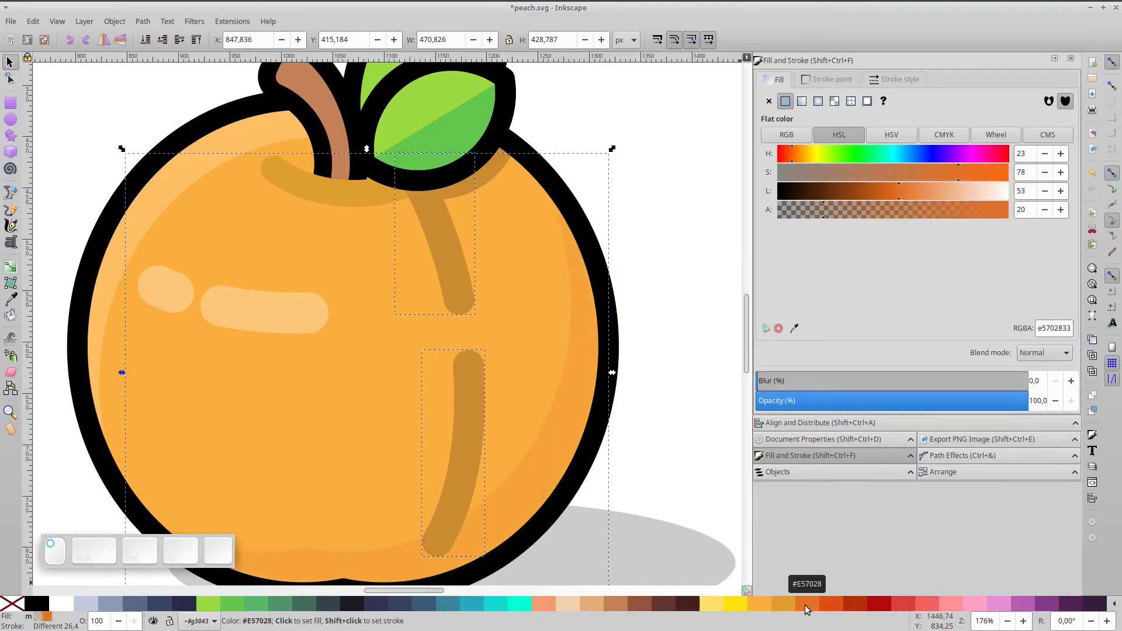
pyautogui.click(830, 602)
pyautogui.moveTo(1004, 211); pyautogui.dragTo(1021, 214)
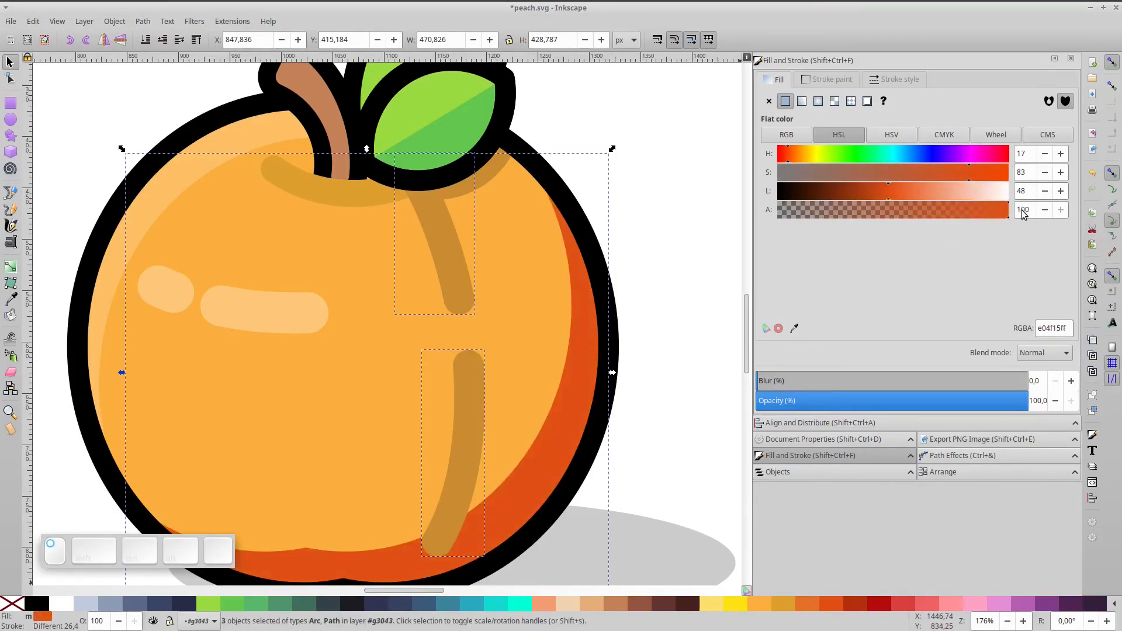
# - Change the fill of the selected peach shading to the lighter orange #E57028
pyautogui.click(807, 605)
pyautogui.click(788, 602)
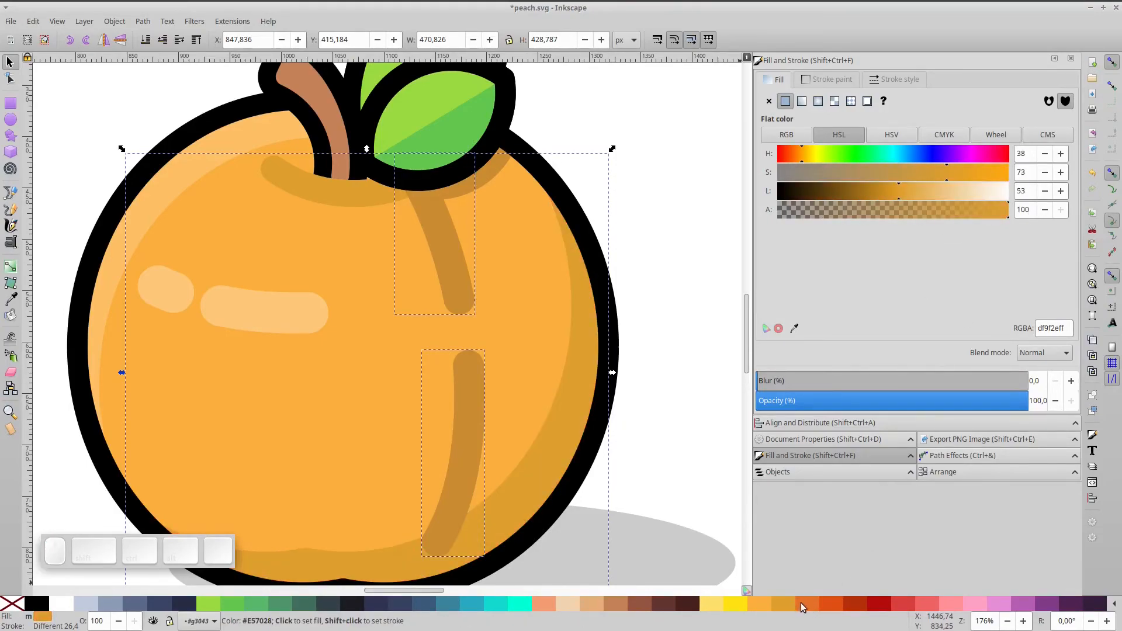
pyautogui.click(802, 602)
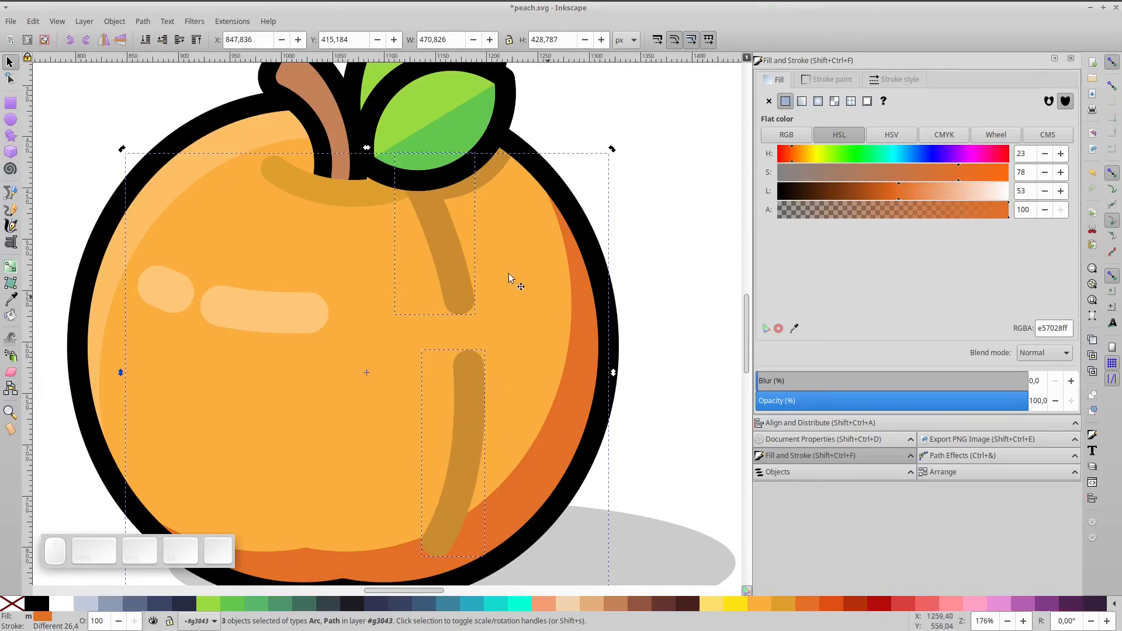
# - Match the stroke color of both side crease arcs to the orange edge shading by sampling it
pyautogui.click(496, 231)
pyautogui.click(463, 268)
pyautogui.keyDown('shift'); pyautogui.click(470, 386); pyautogui.keyUp('shift')
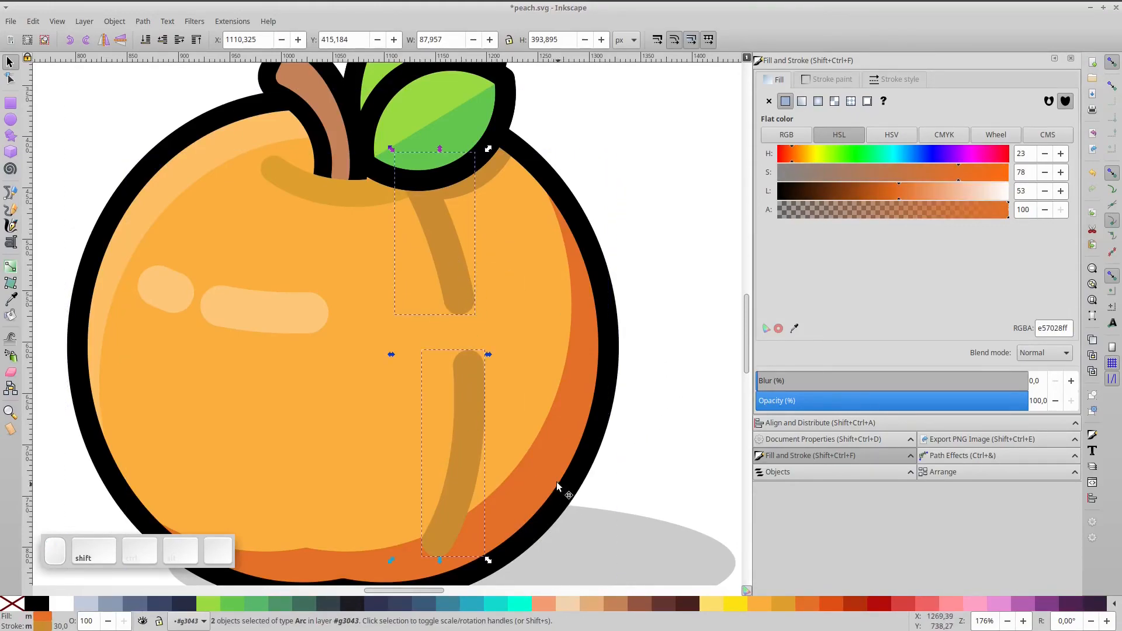
pyautogui.press('d')
pyautogui.click(539, 474)
# - Shorten the upper crease arc from its top end to a start angle of about 340 degrees, leaving a gap below the leaf
pyautogui.press('e')
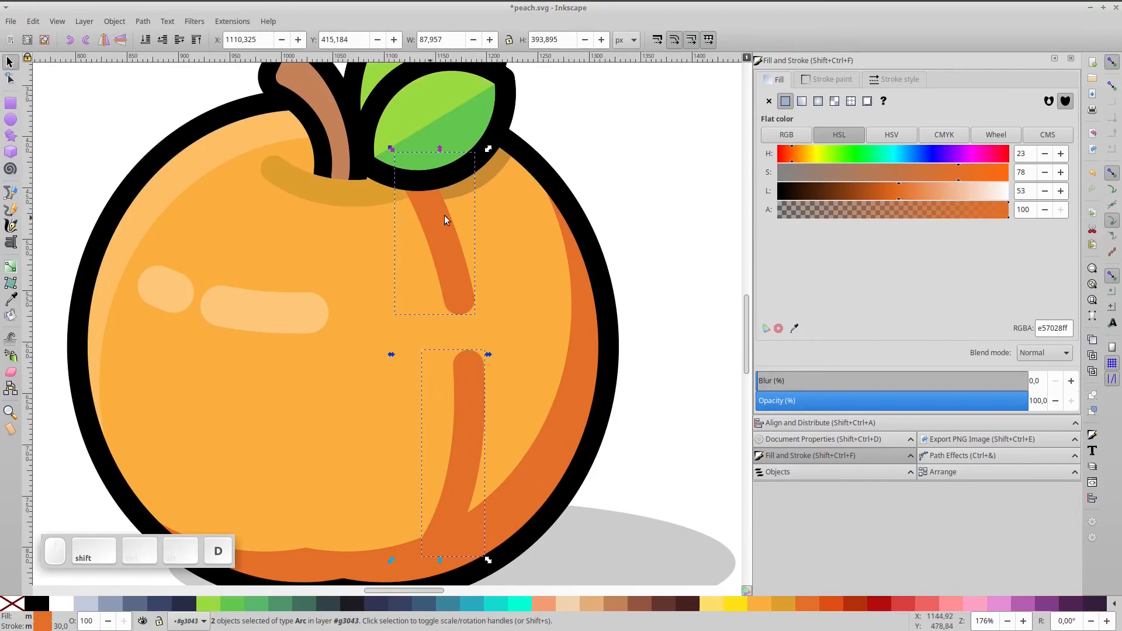
pyautogui.click(447, 250)
pyautogui.moveTo(454, 251); pyautogui.dragTo(444, 221)
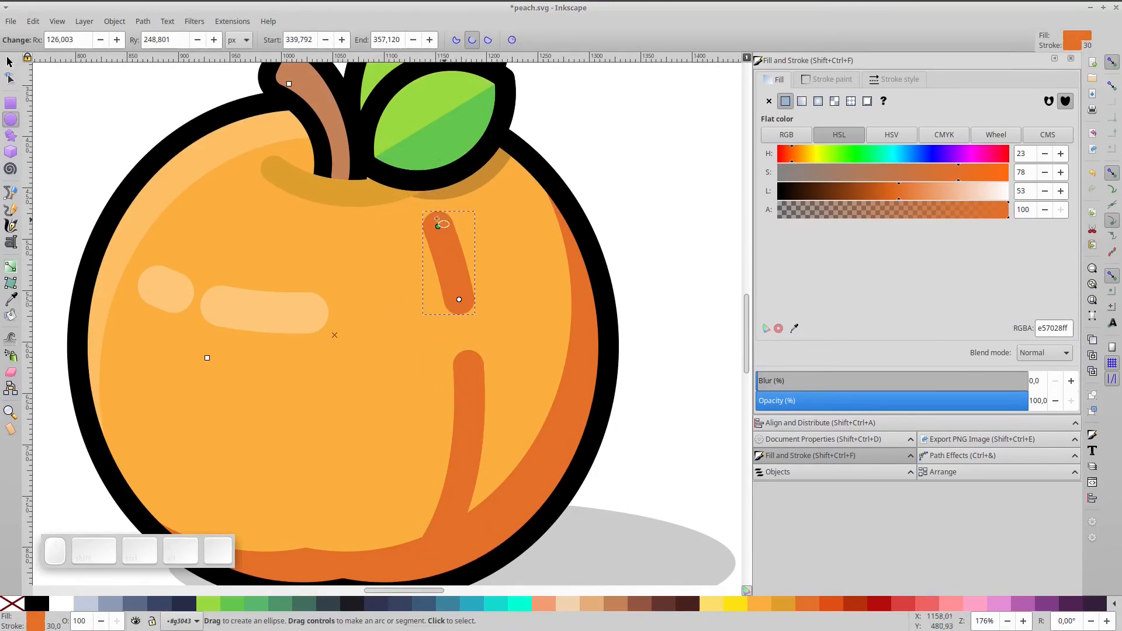
# - Fill the leaf's shadow on the peach with the orange #E57028 sampled from the edge shading
pyautogui.click(10, 62)
pyautogui.click(482, 184)
pyautogui.press('d')
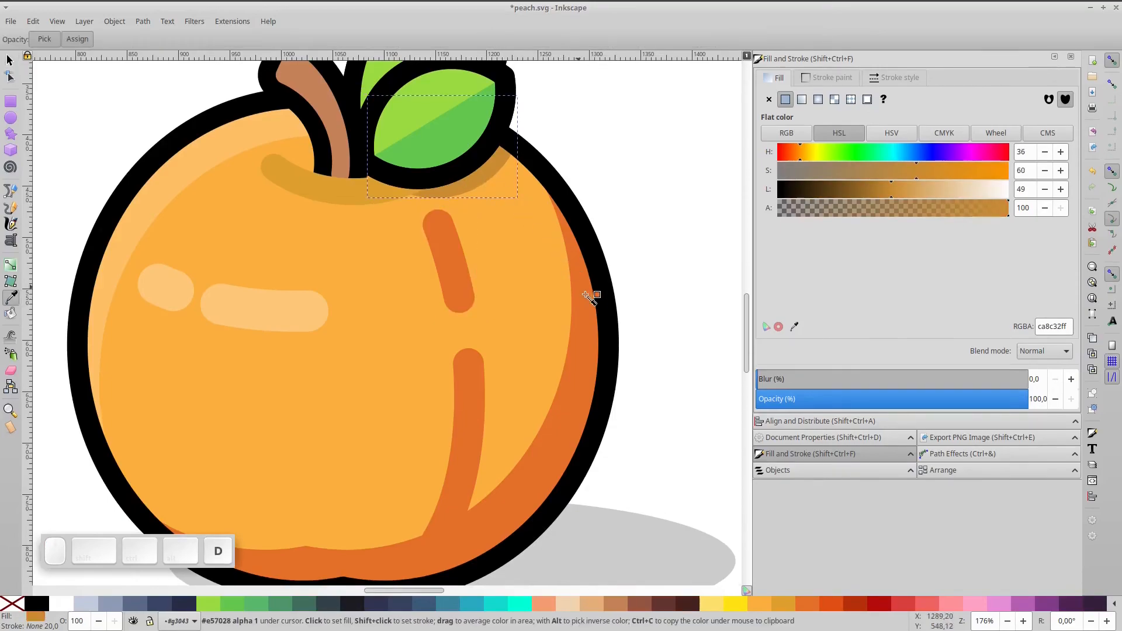
pyautogui.click(582, 294)
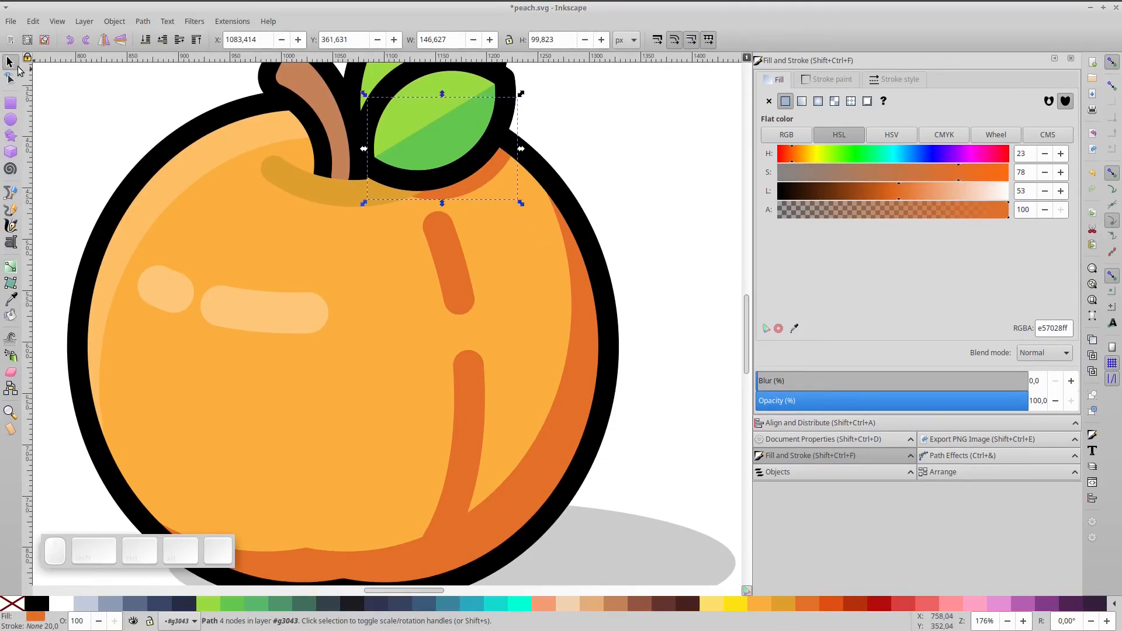
pyautogui.press('space')
pyautogui.click(634, 183)
pyautogui.press('5')
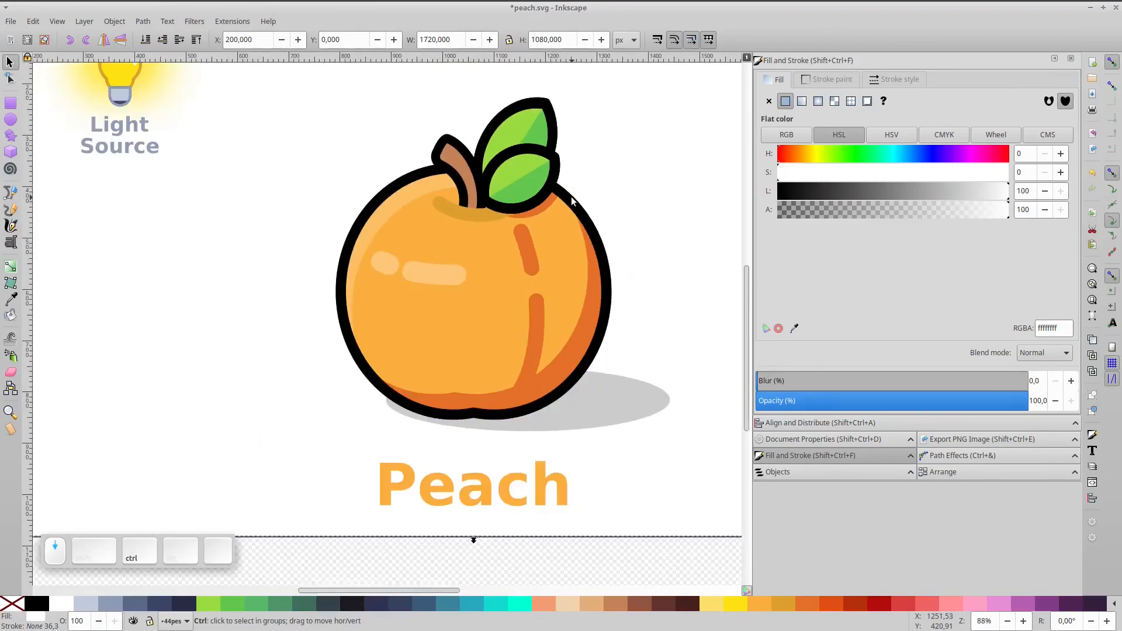
# - Recolor the stroke of the crease arc under the stem to dark orange #E04F15
pyautogui.click(424, 296)
pyautogui.doubleClick(424, 296)
pyautogui.press('d')
pyautogui.keyDown('shift'); pyautogui.click(463, 328); pyautogui.keyUp('shift')
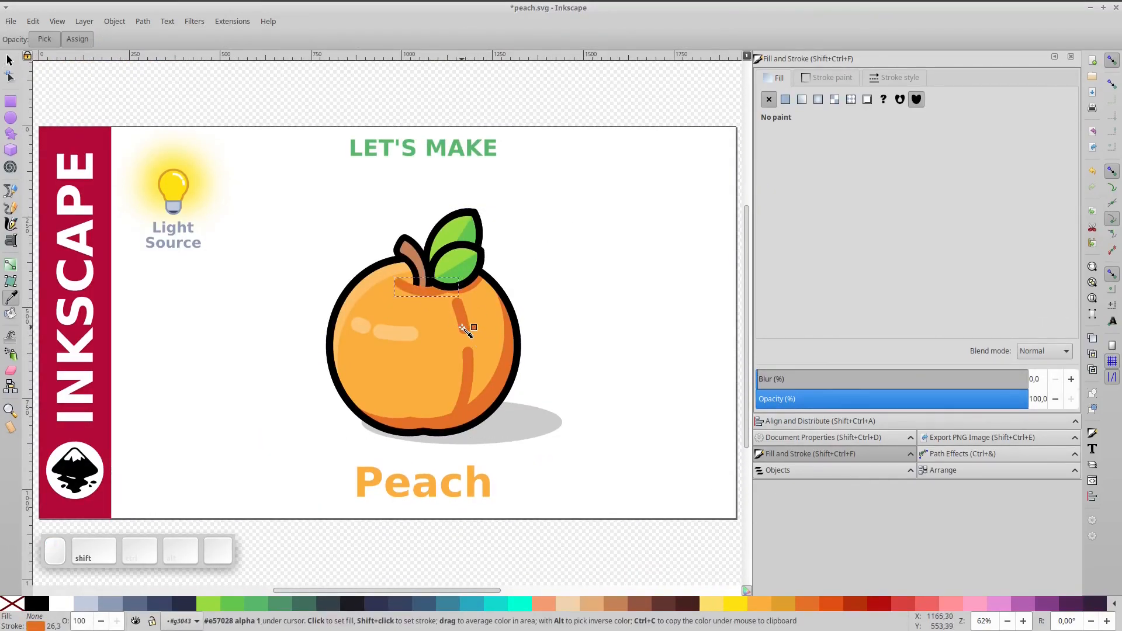
pyautogui.click(801, 605)
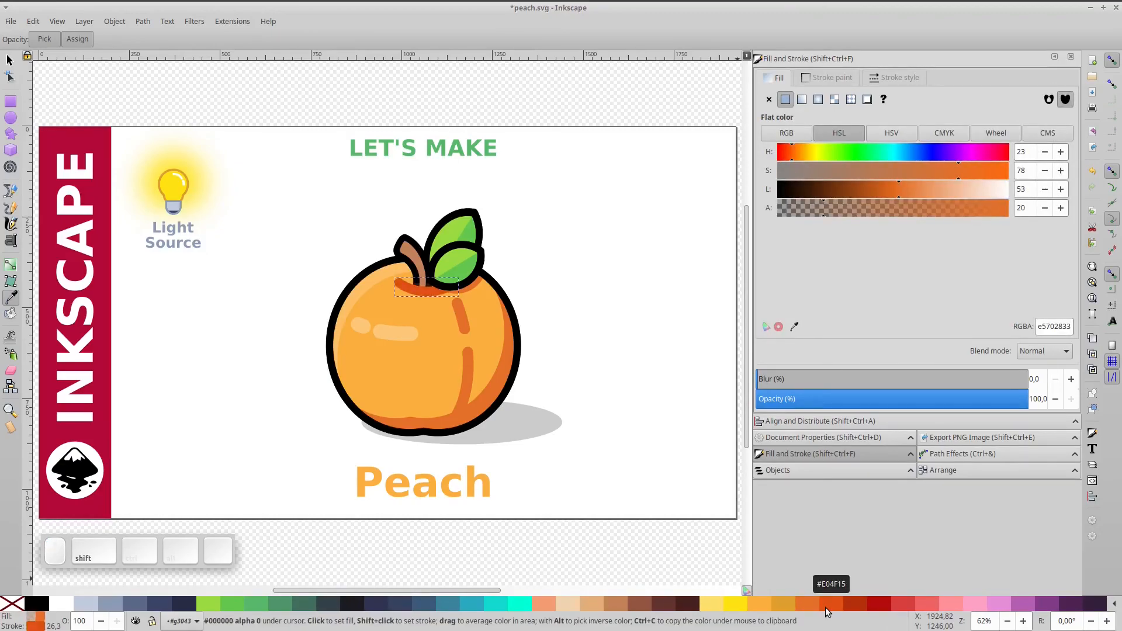
pyautogui.click(9, 60)
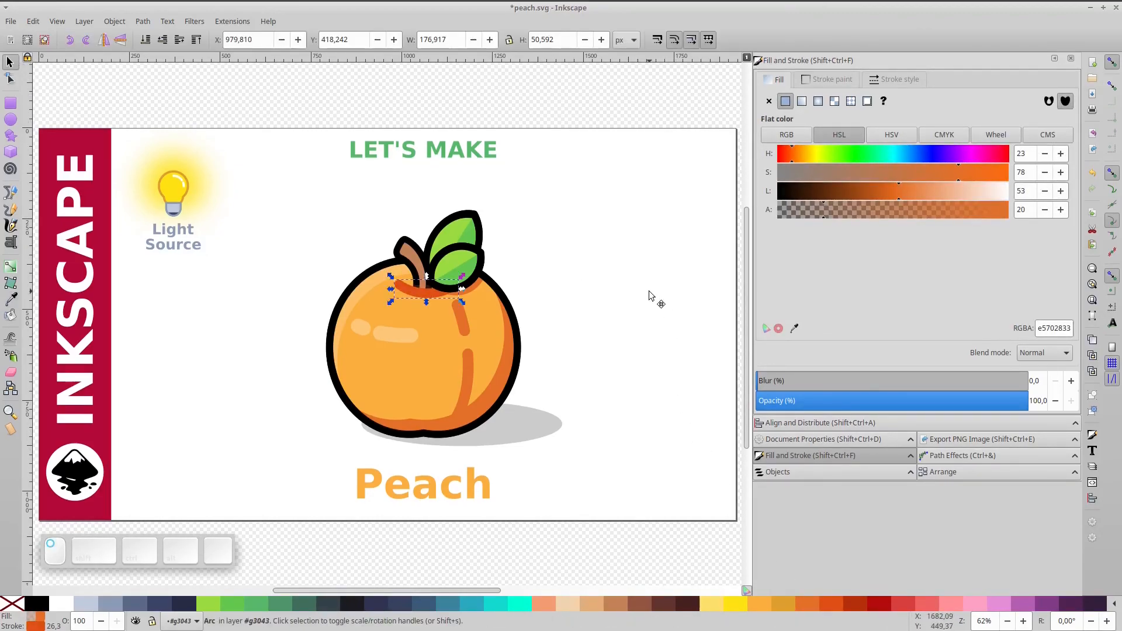
pyautogui.click(649, 296)
pyautogui.press('5')
pyautogui.click(647, 295)
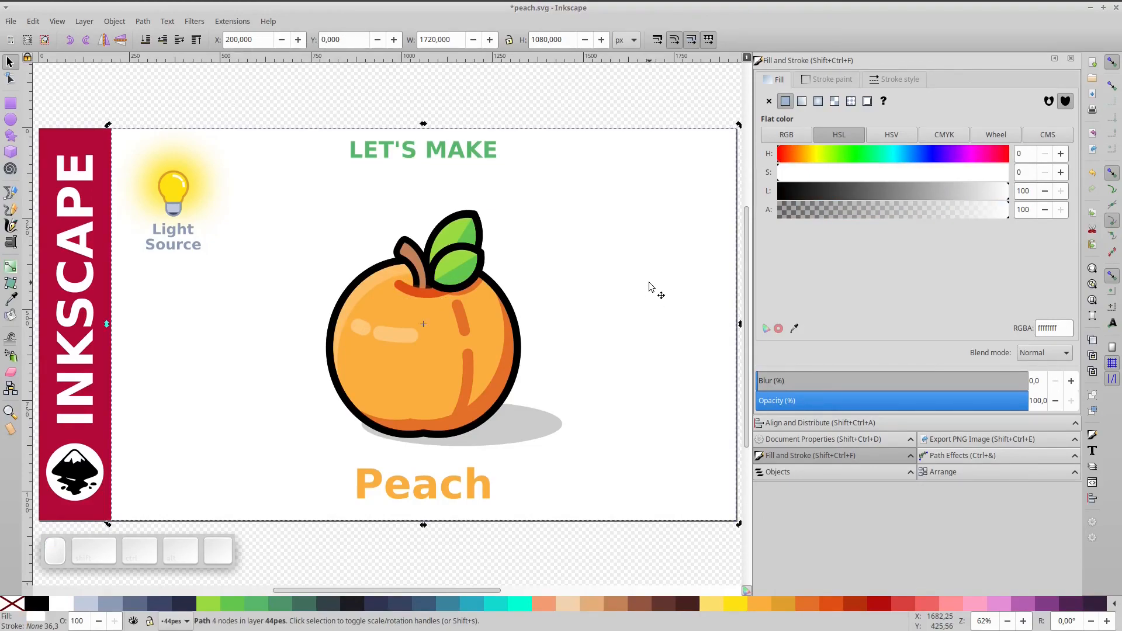
pyautogui.click(671, 105)
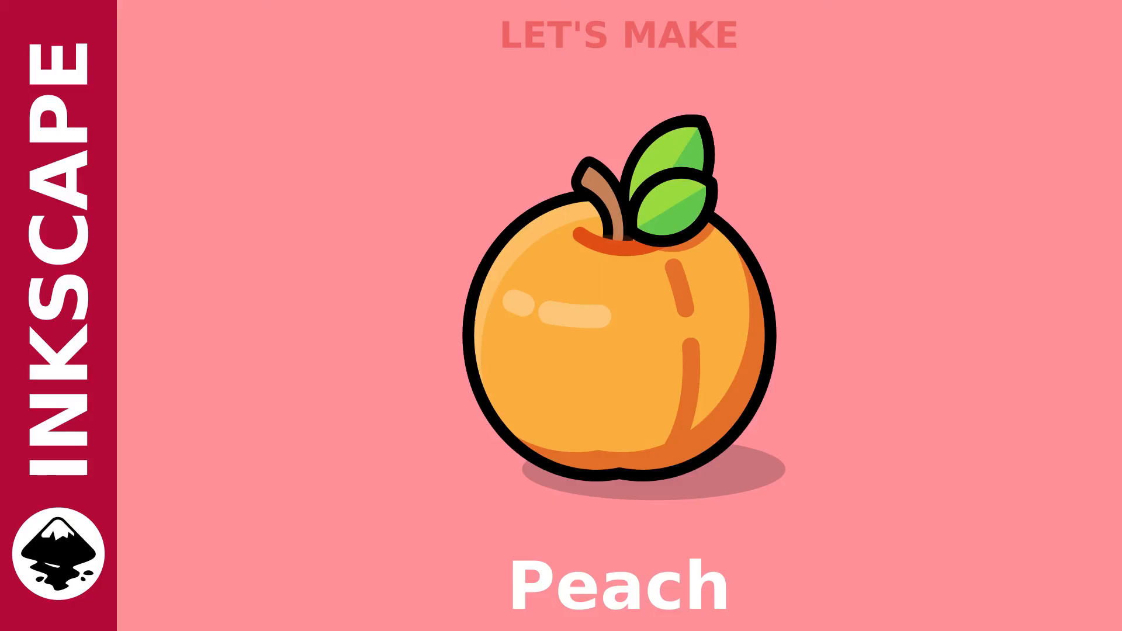